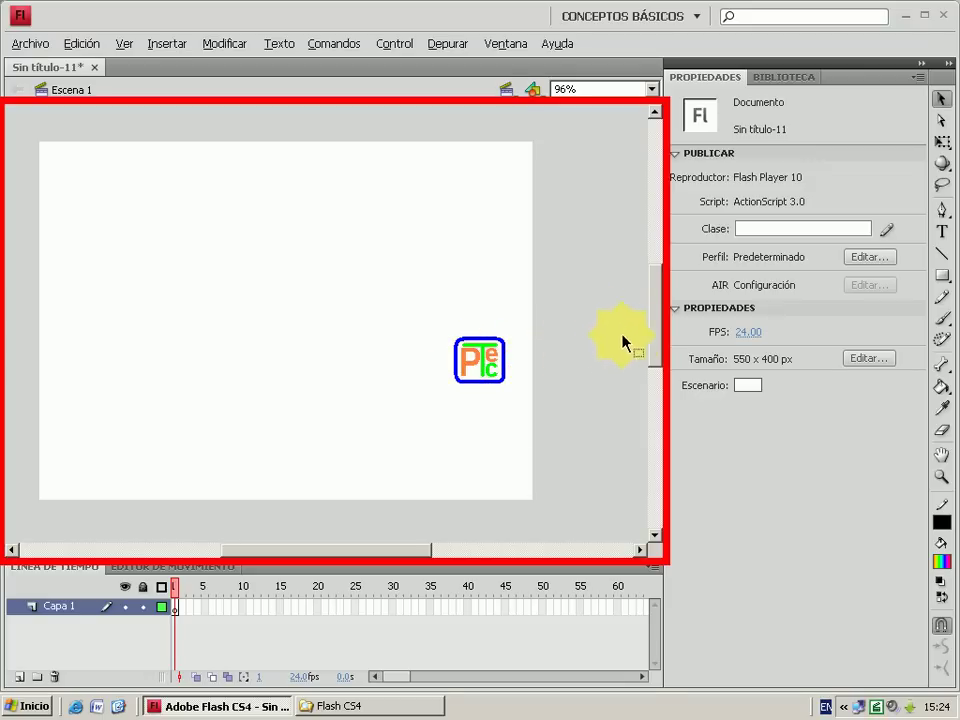
Step: Set the stage size to 640 × 480 px and fit the whole frame in view
{"action": "left_click", "coordinate": [866, 358]}
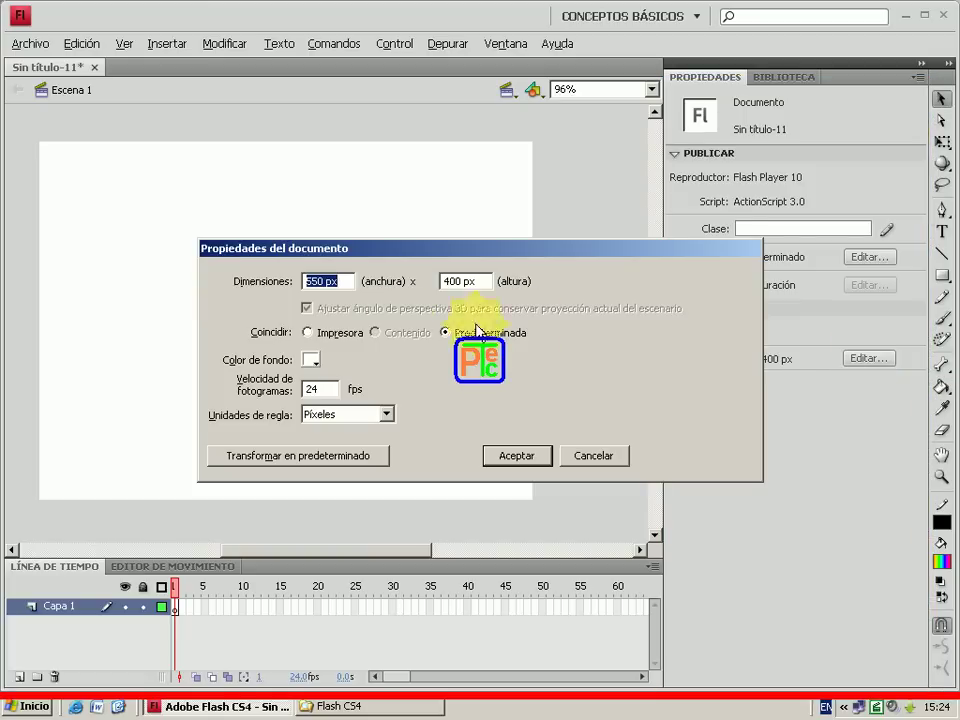
{"action": "left_click", "coordinate": [343, 282]}
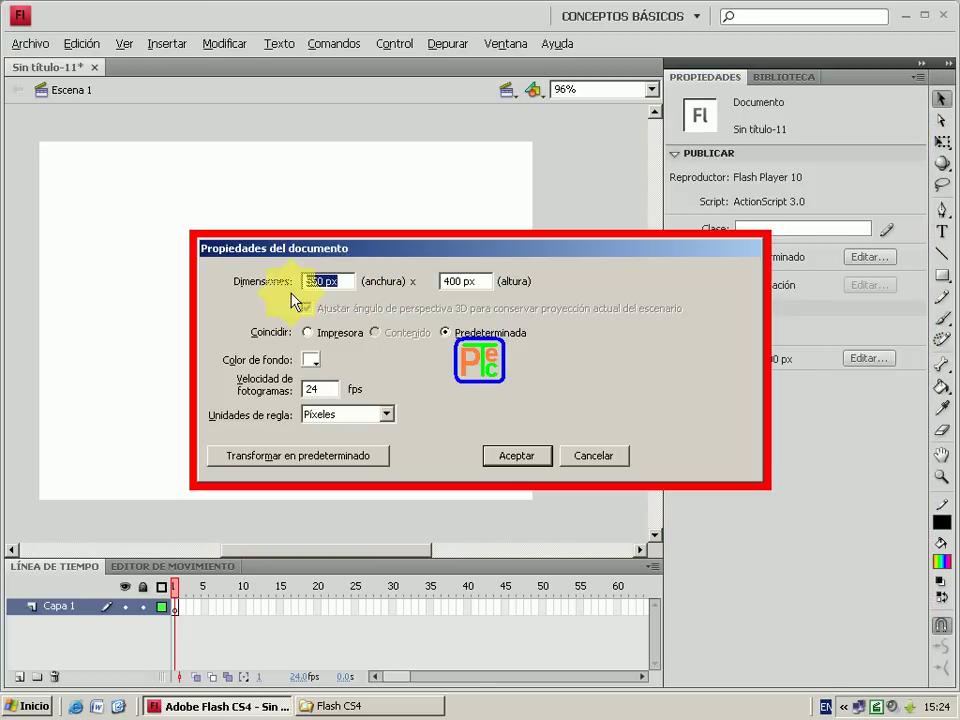
{"action": "type", "text": "640"}
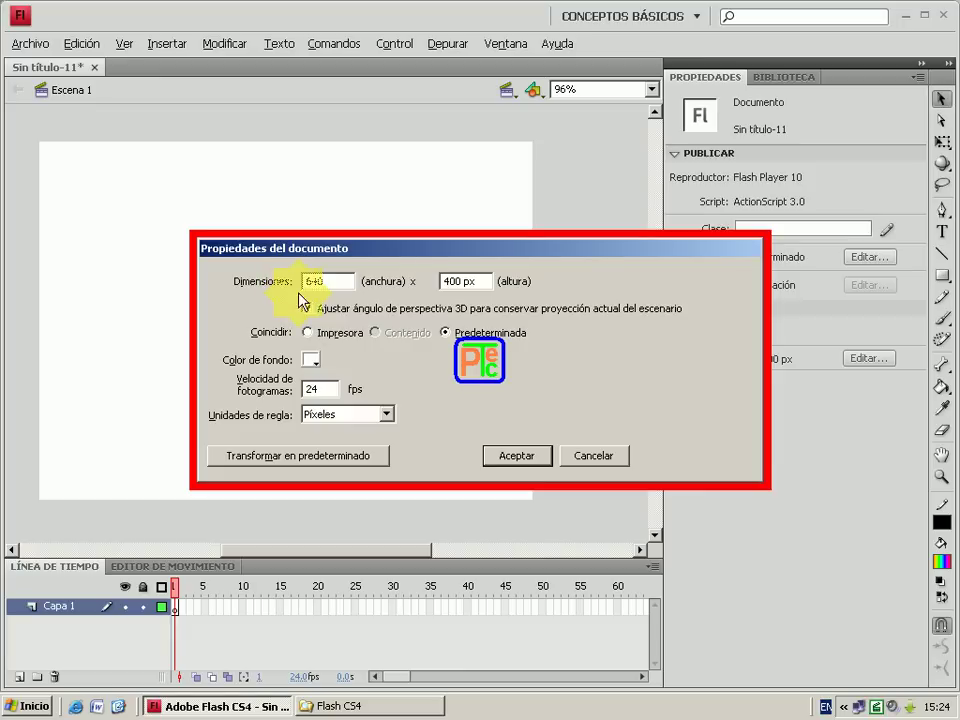
{"action": "left_click", "coordinate": [450, 282]}
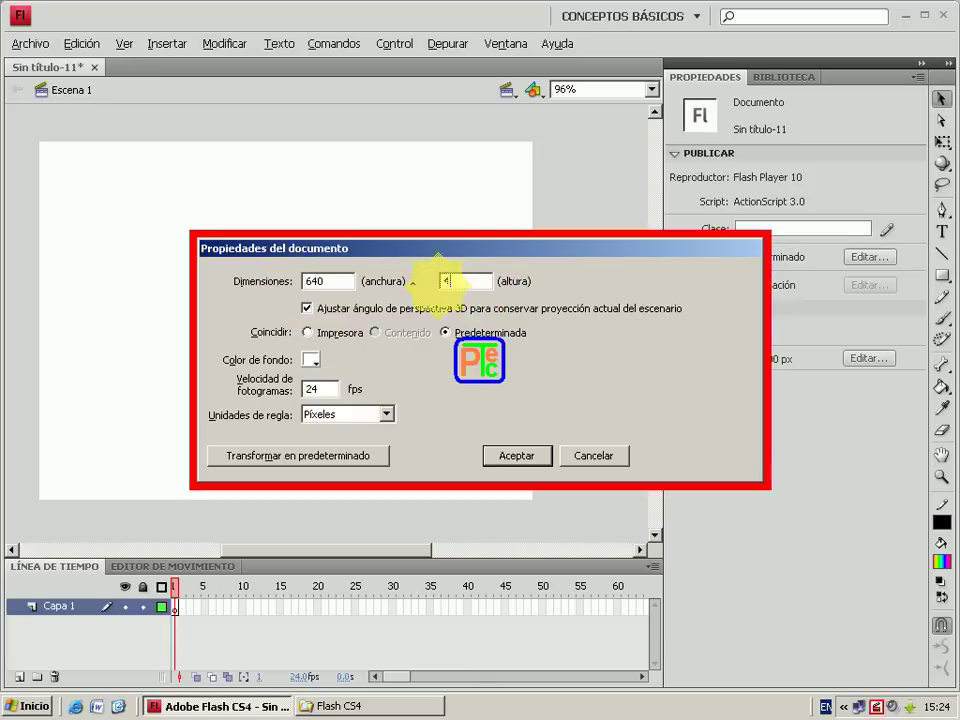
{"action": "type", "text": "80"}
{"action": "left_click", "coordinate": [522, 455]}
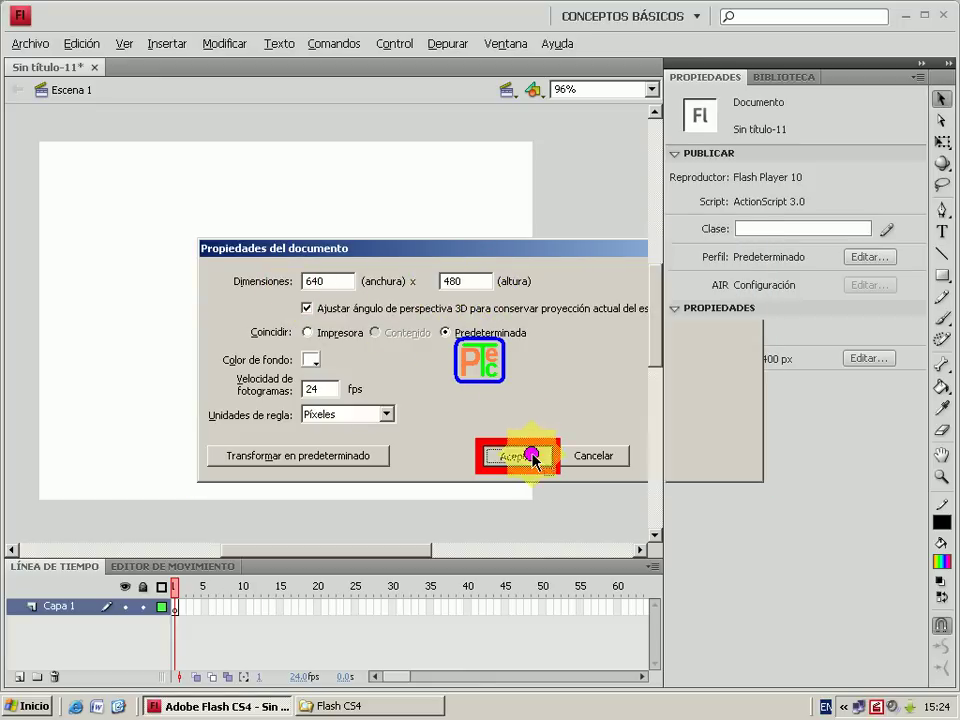
{"action": "left_click", "coordinate": [651, 89]}
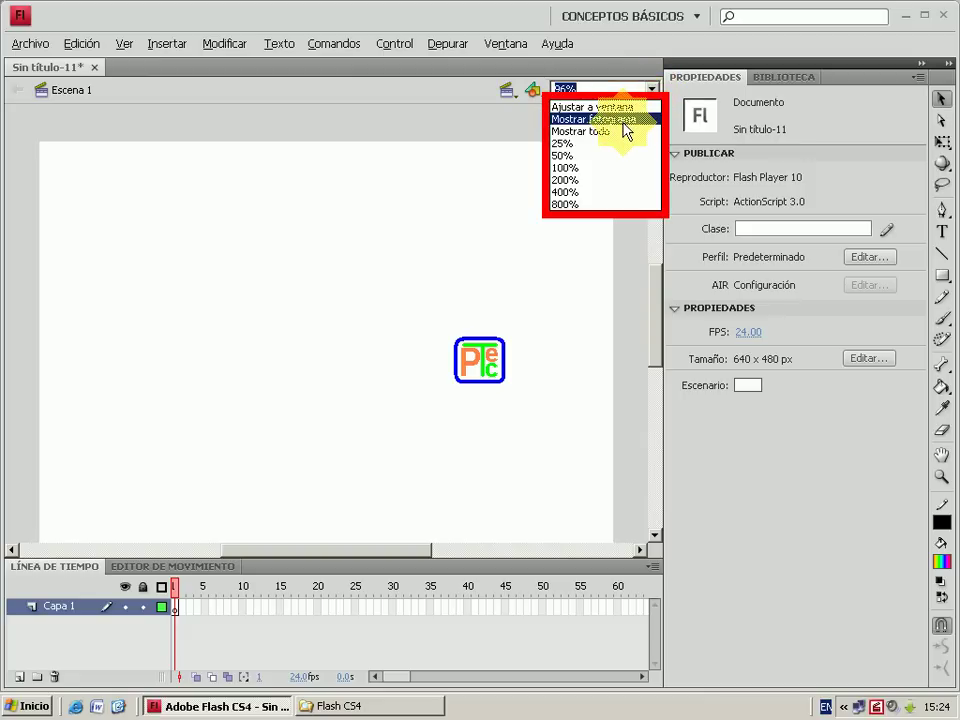
{"action": "left_click", "coordinate": [624, 120]}
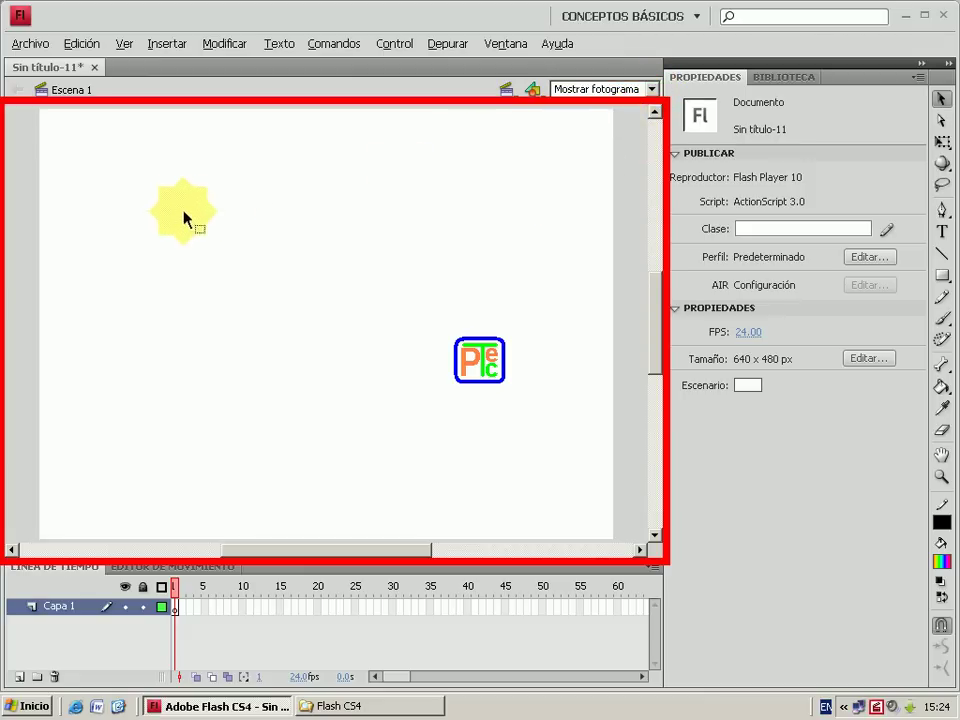
Step: Import Centro Civico.jpg, Ceps.JPG and Mapa.bmp into the library and select Mapa.bmp there
{"action": "left_click", "coordinate": [28, 44]}
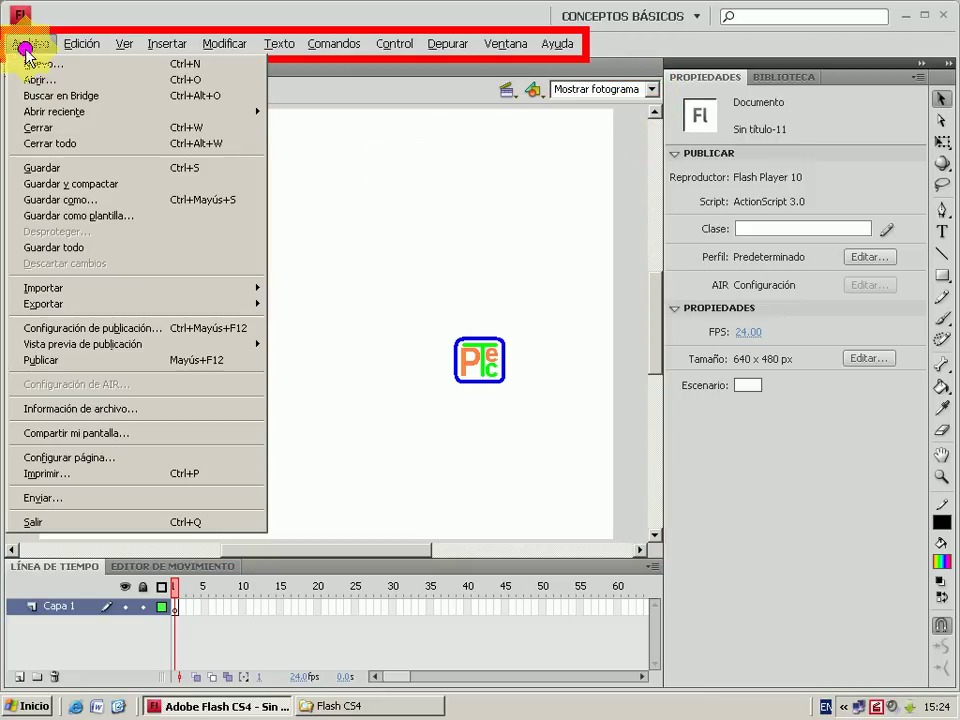
{"action": "left_click", "coordinate": [148, 290]}
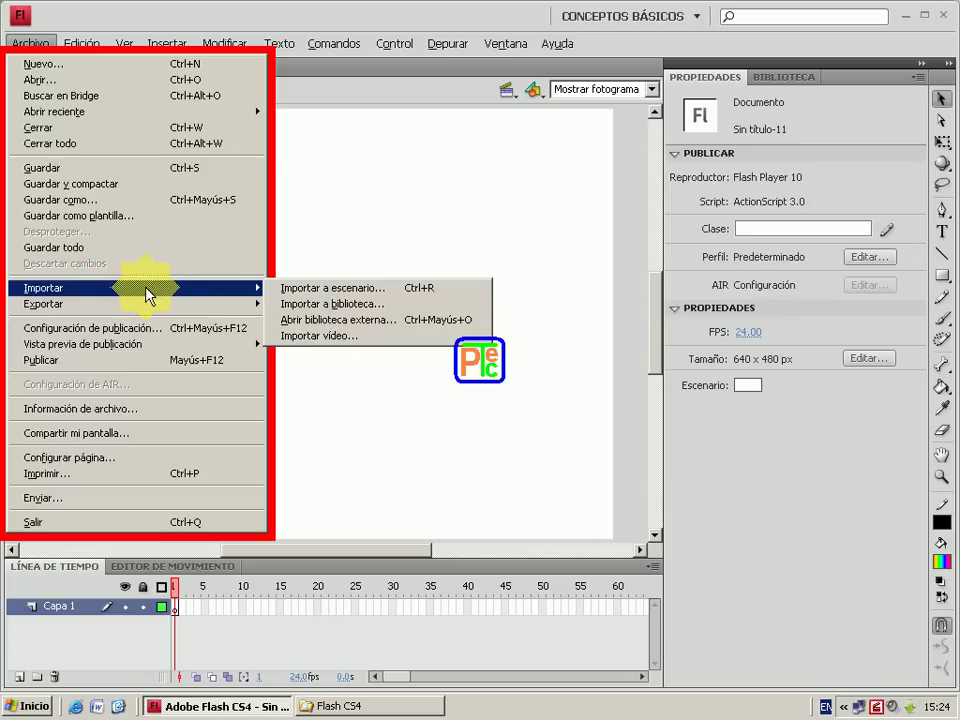
{"action": "left_click", "coordinate": [335, 303]}
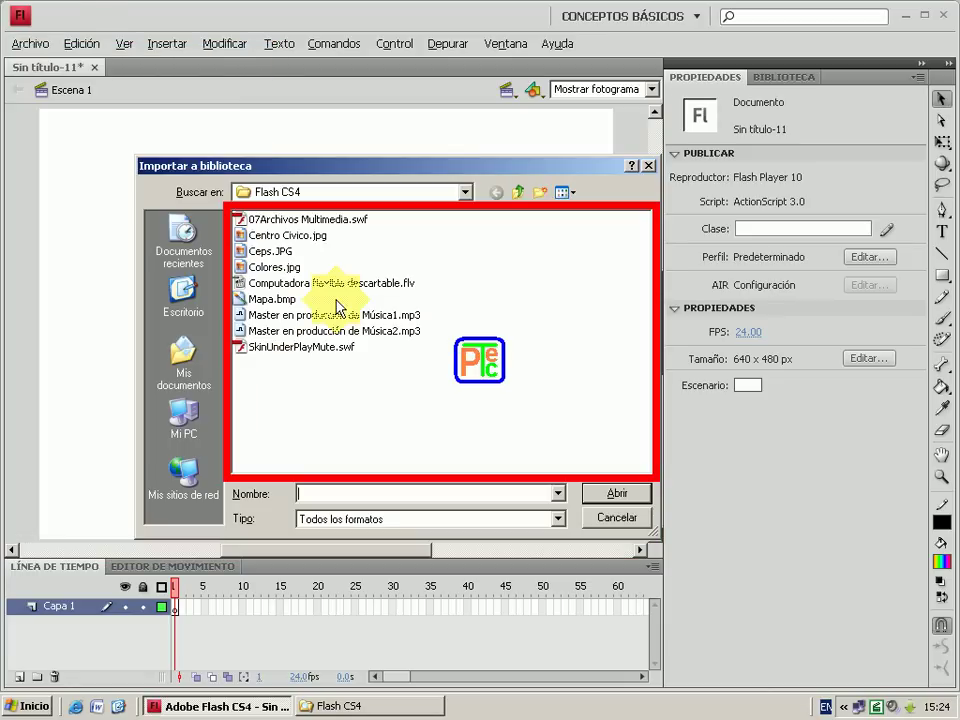
{"action": "left_click", "coordinate": [290, 236]}
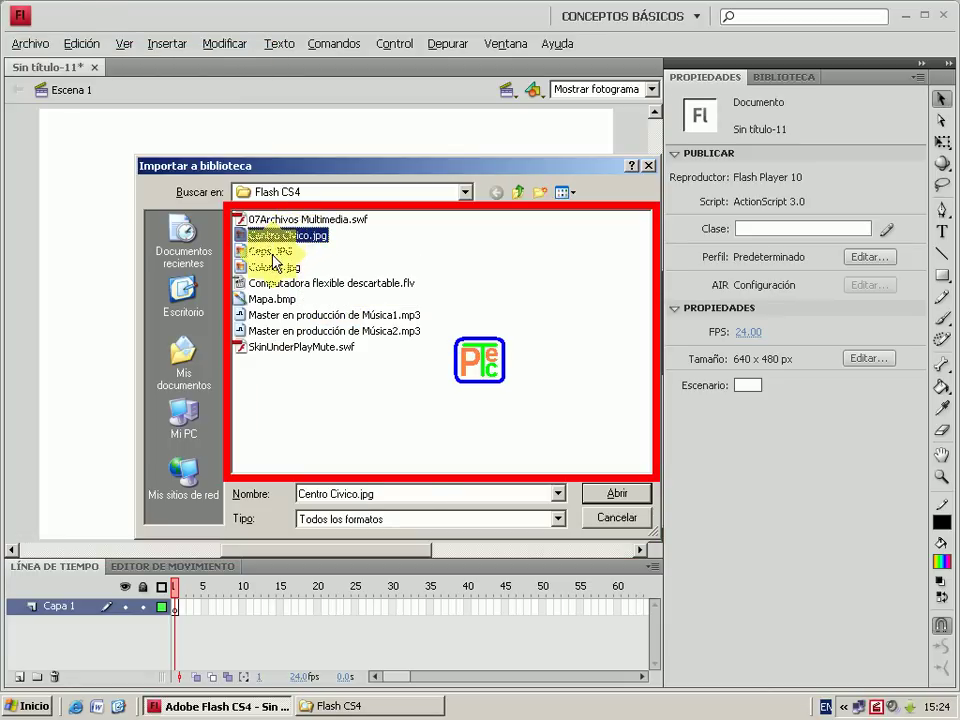
{"action": "left_click", "coordinate": [272, 251], "text": "ctrl"}
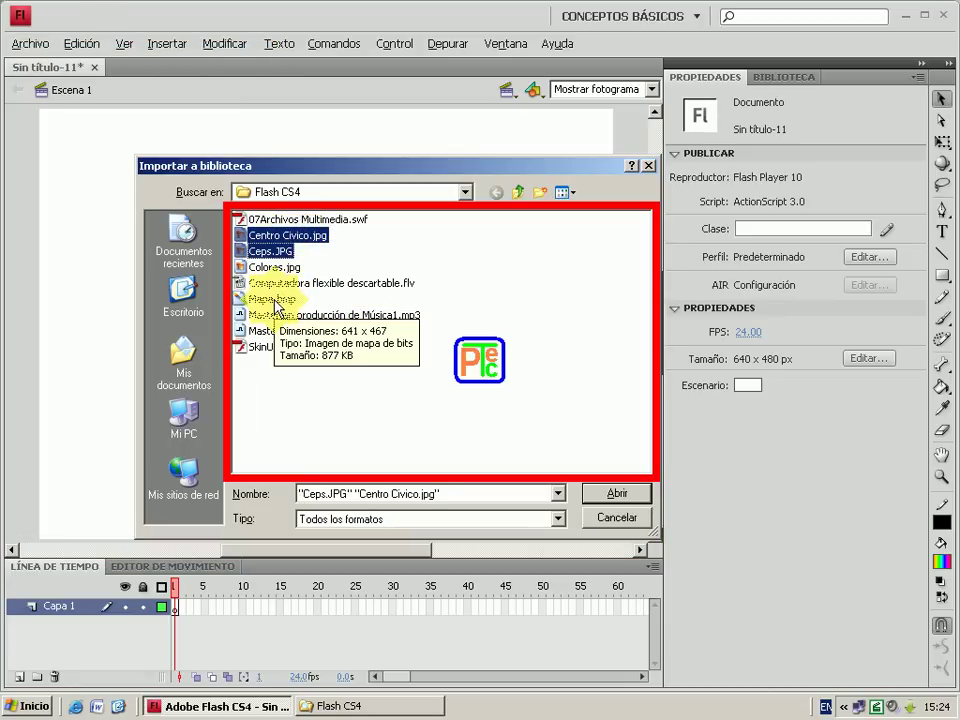
{"action": "left_click", "coordinate": [274, 299], "text": "ctrl"}
{"action": "left_click", "coordinate": [618, 492]}
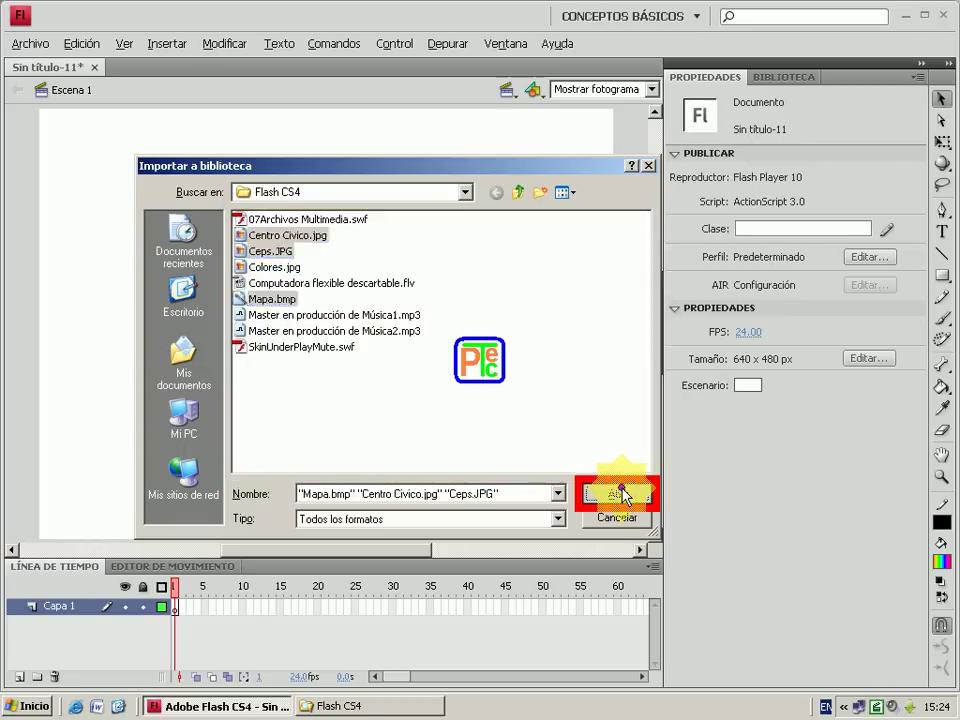
{"action": "left_click", "coordinate": [776, 78]}
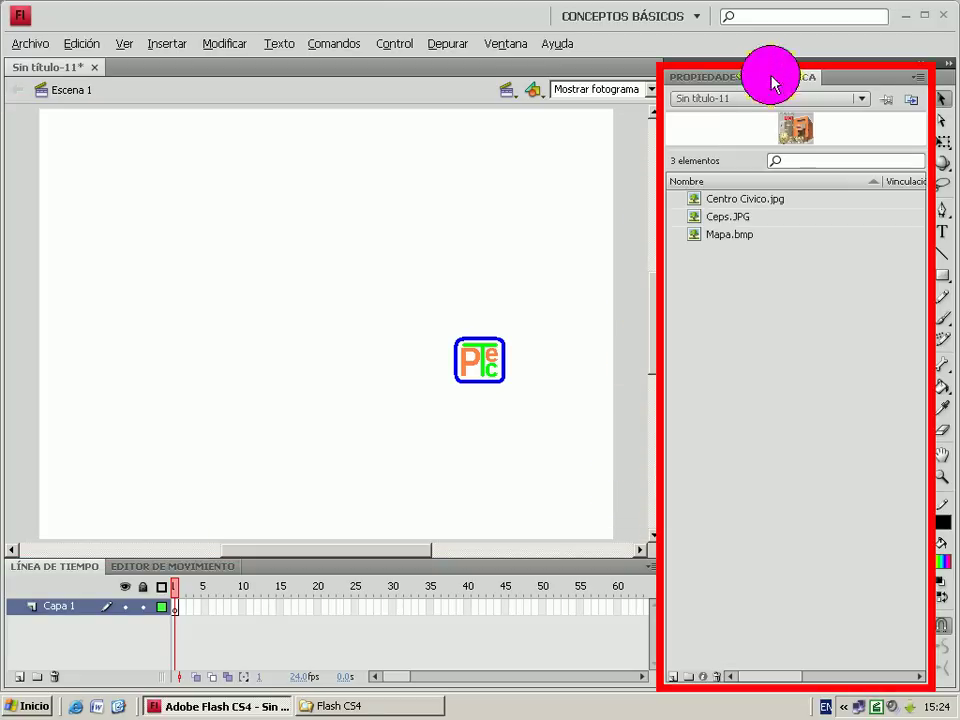
{"action": "left_click", "coordinate": [725, 240]}
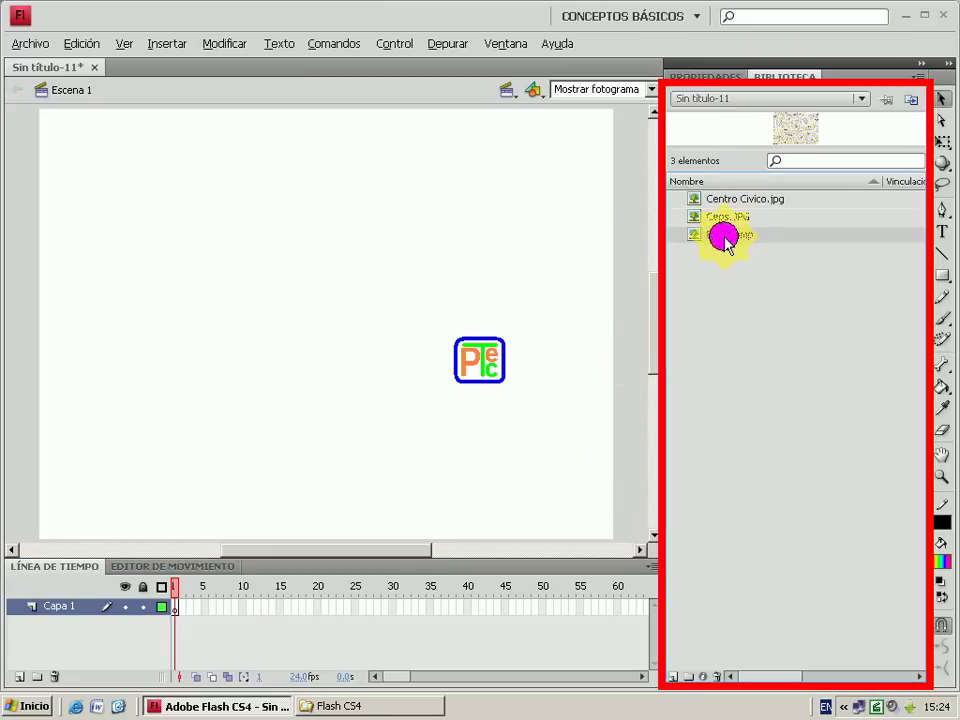
Step: Place Mapa.bmp on the stage, match it to stage size, and align it left and vertically
{"action": "mouse_move", "coordinate": [744, 242]}
{"action": "left_mouse_down"}
{"action": "mouse_move", "coordinate": [357, 283]}
{"action": "mouse_move", "coordinate": [328, 325]}
{"action": "left_mouse_up"}
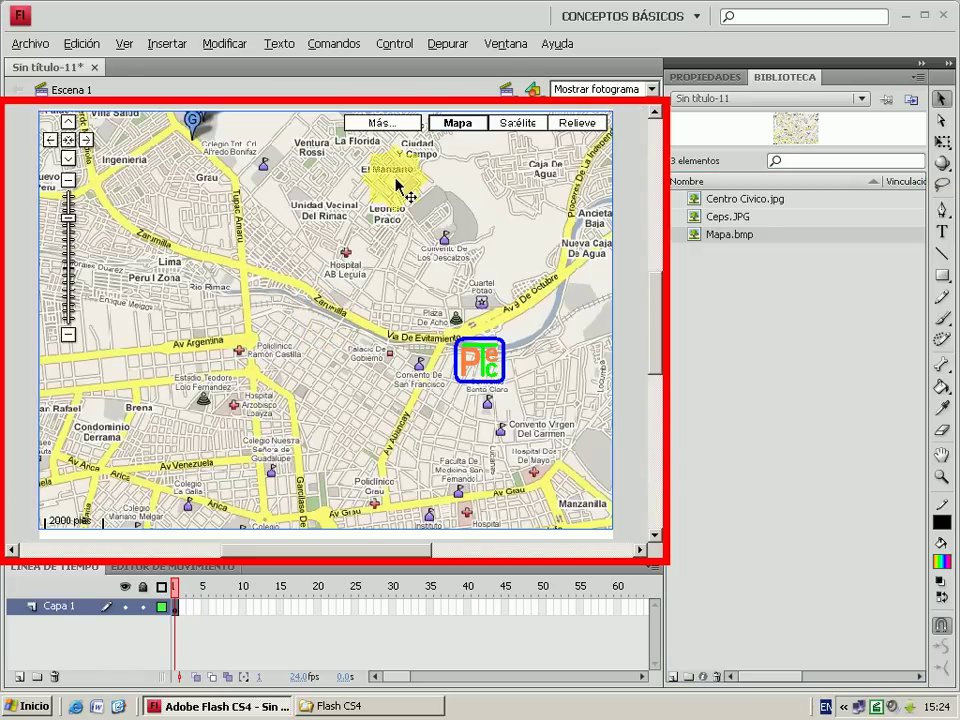
{"action": "left_click", "coordinate": [499, 45]}
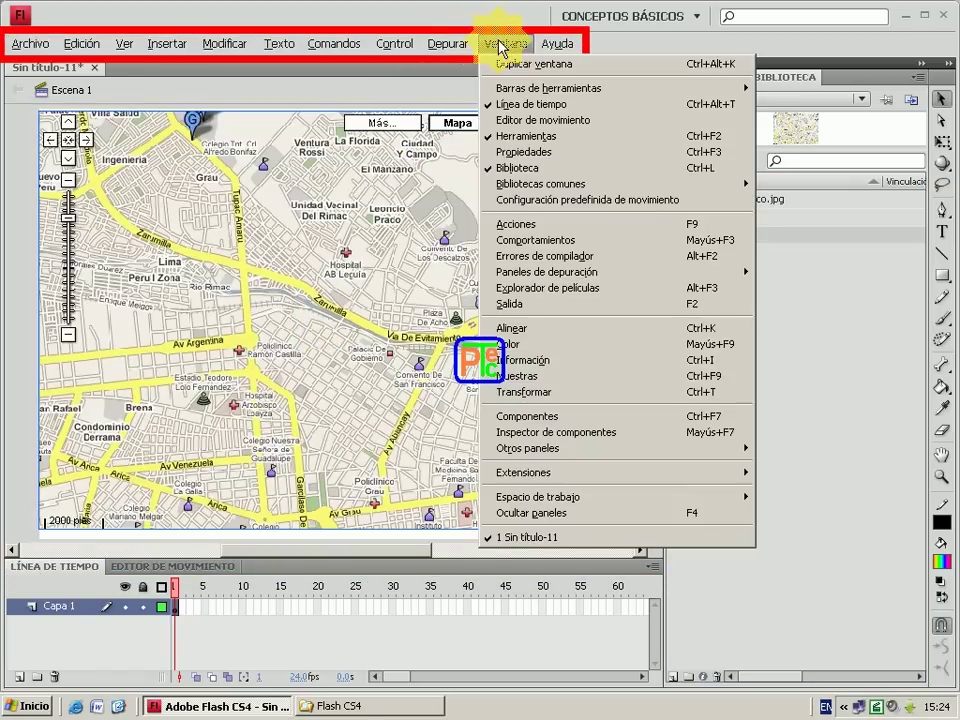
{"action": "left_click", "coordinate": [559, 329]}
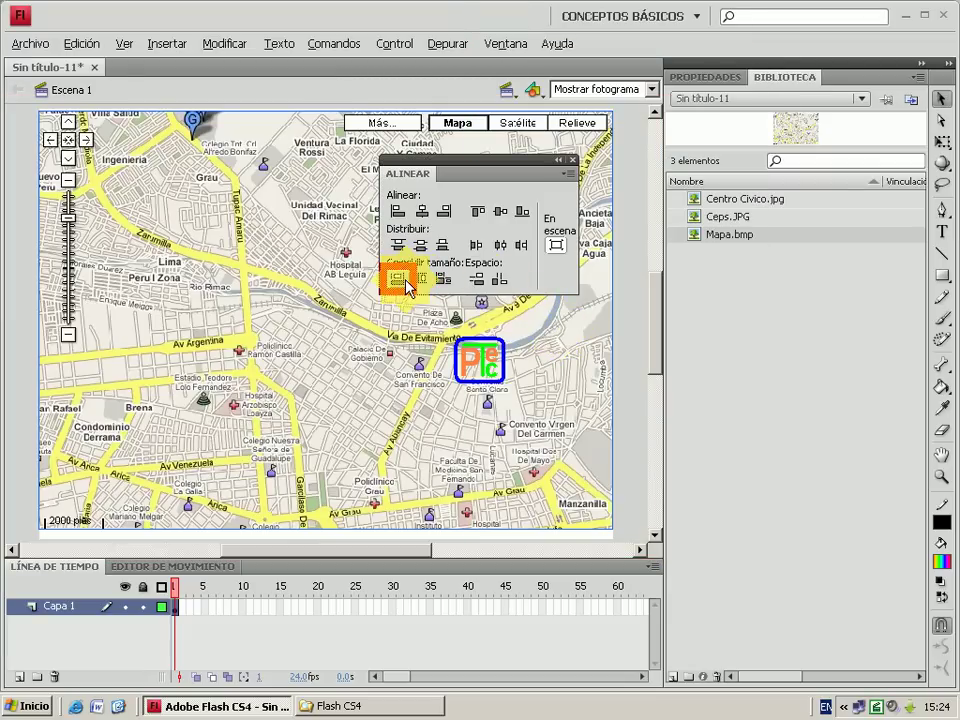
{"action": "left_click", "coordinate": [421, 279]}
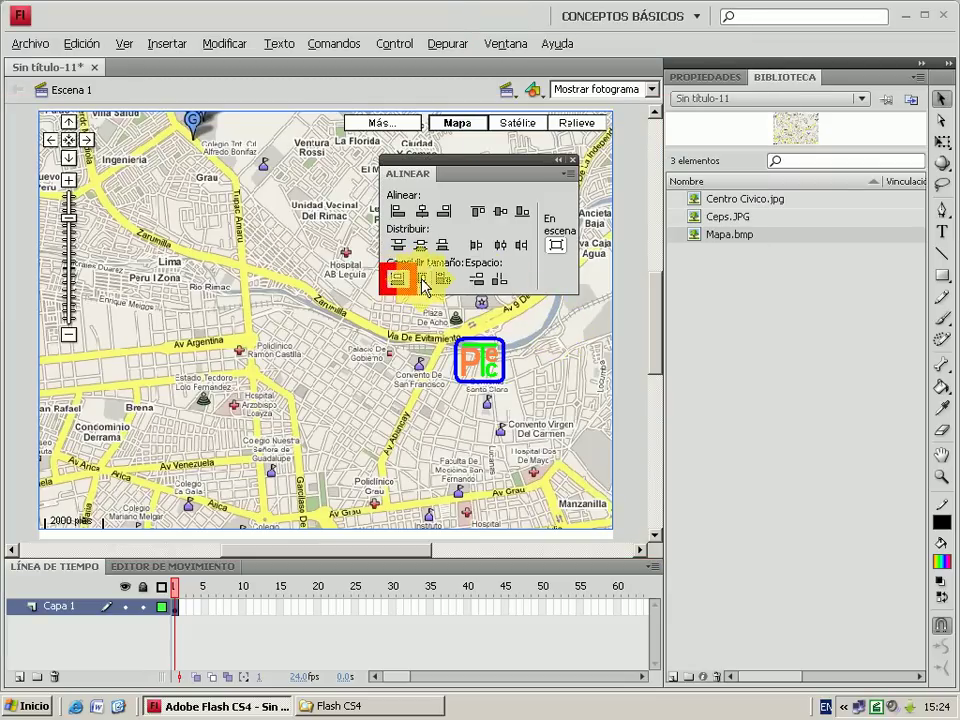
{"action": "left_click", "coordinate": [397, 212]}
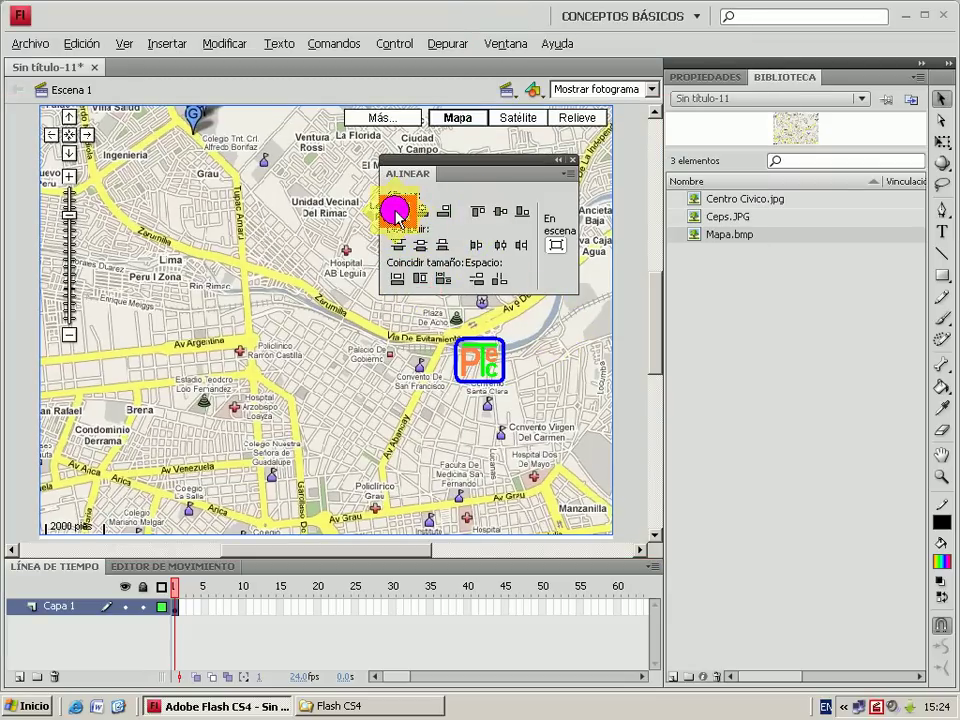
{"action": "left_click", "coordinate": [521, 214]}
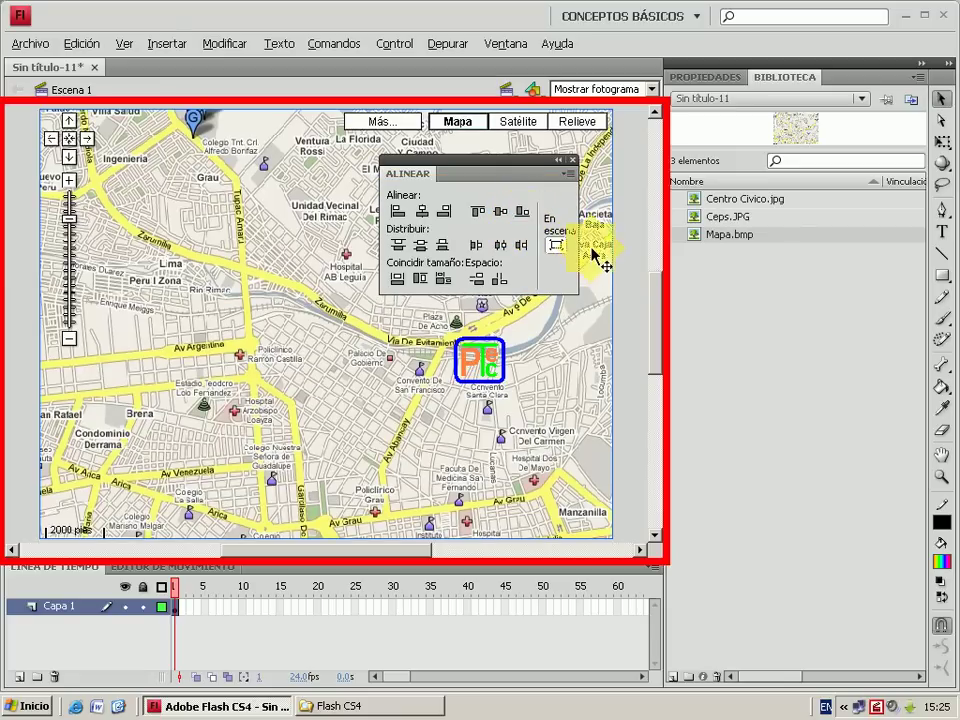
{"action": "left_click", "coordinate": [556, 244]}
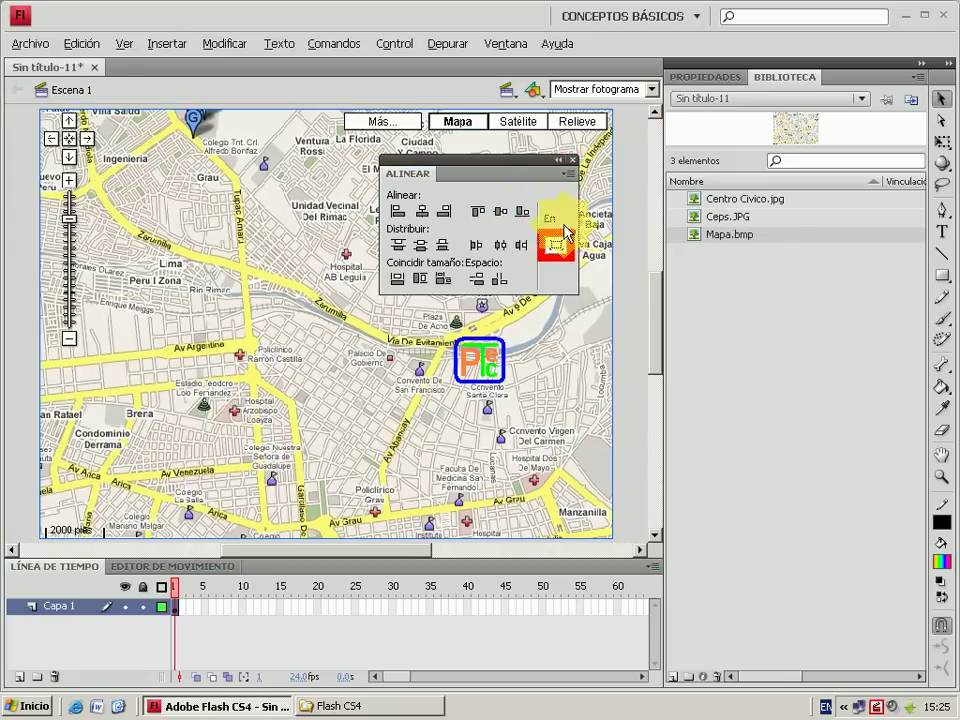
Step: Place the Ceps photo at the map's top-left and Centro Civico near the centre
{"action": "left_click", "coordinate": [573, 158]}
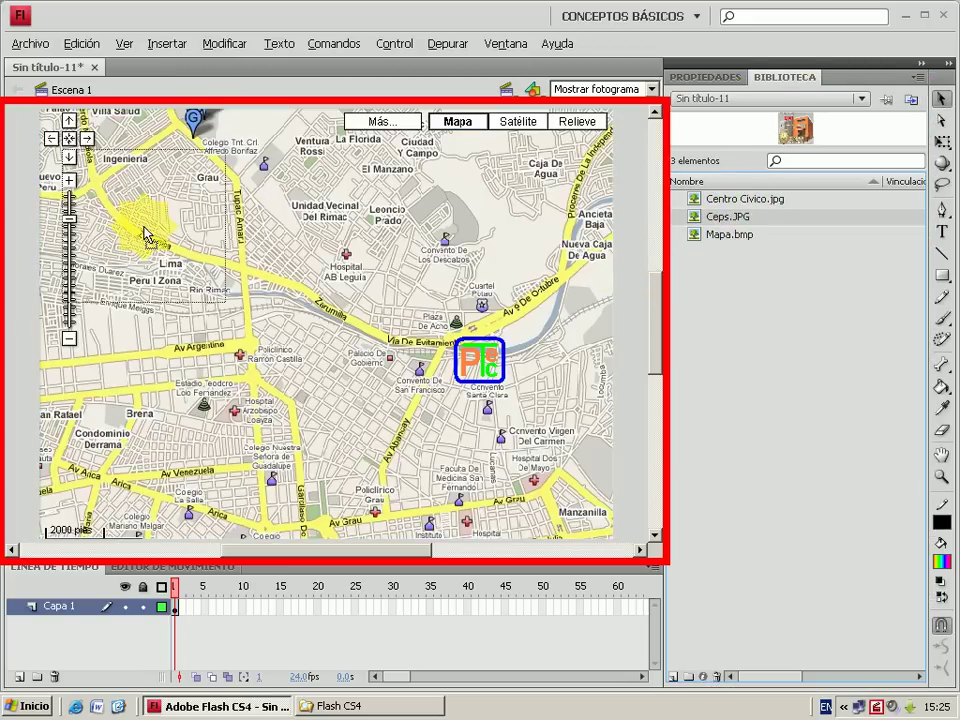
{"action": "left_click_drag", "start_coordinate": [731, 216], "coordinate": [144, 225]}
{"action": "left_click_drag", "start_coordinate": [818, 199], "coordinate": [488, 392]}
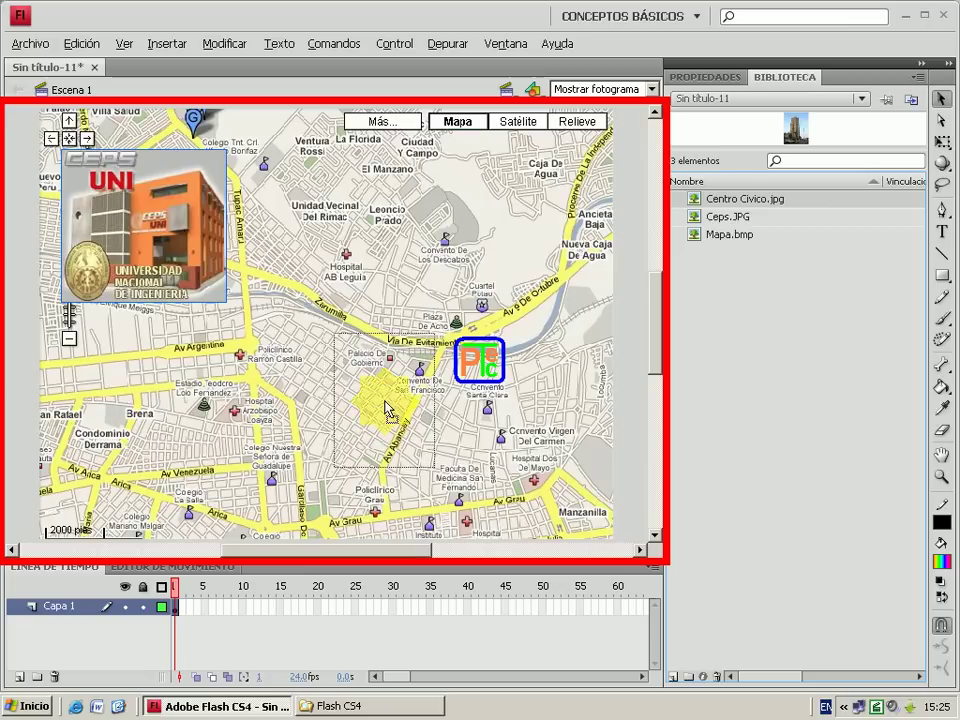
{"action": "left_click_drag", "start_coordinate": [488, 392], "coordinate": [386, 408]}
Step: Shrink the Ceps photo to about half size and move it into the top-left corner
{"action": "left_click", "coordinate": [181, 216]}
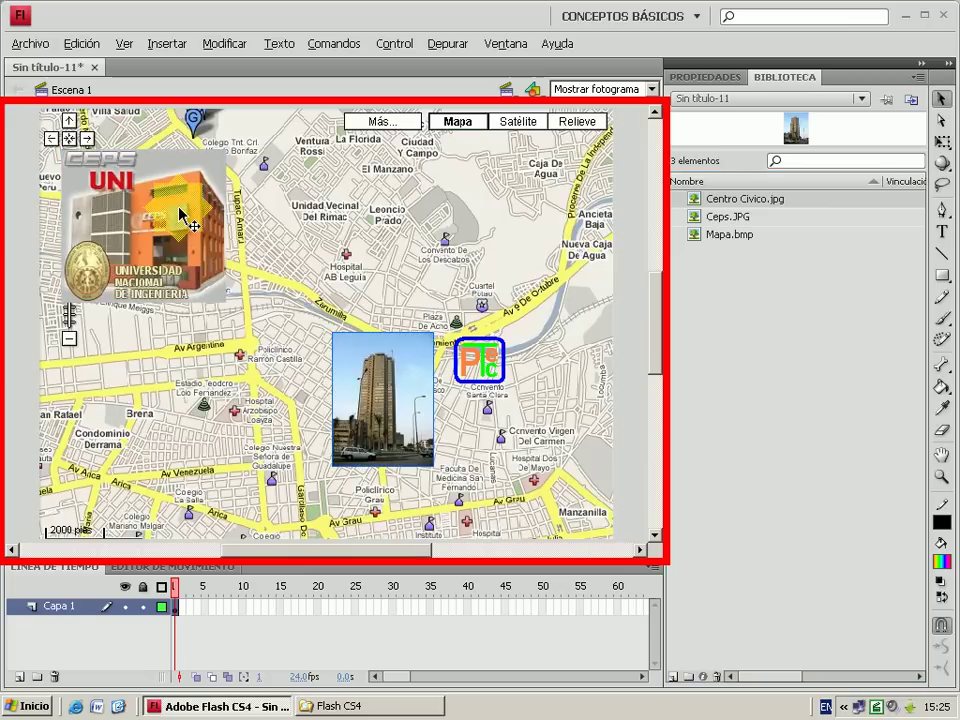
{"action": "left_click", "coordinate": [944, 145]}
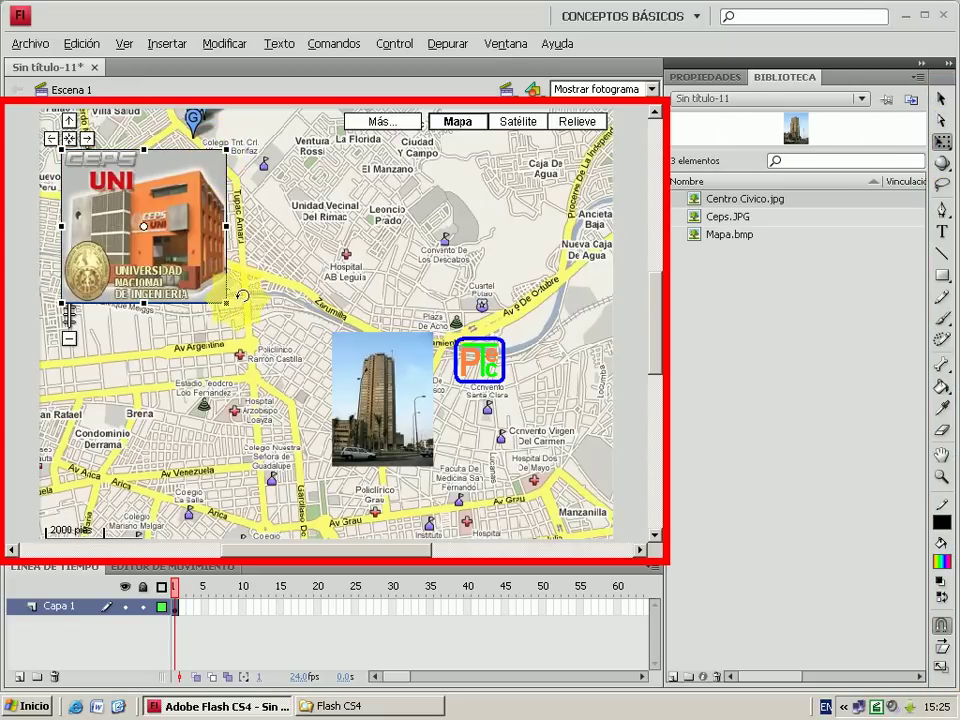
{"action": "left_click_drag", "start_coordinate": [226, 303], "coordinate": [194, 270]}
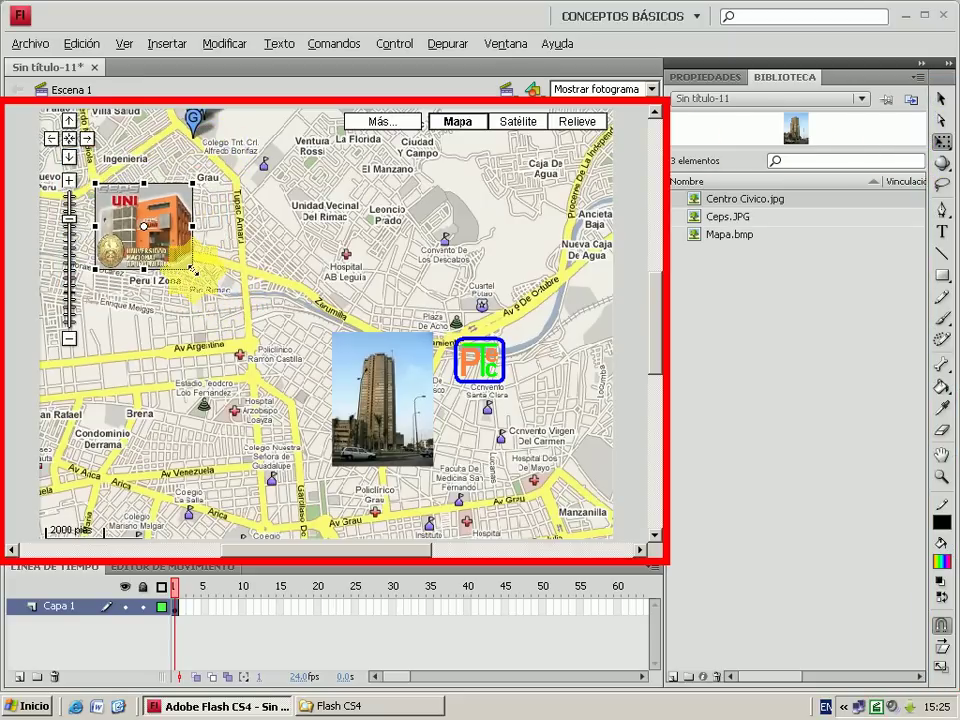
{"action": "left_click", "coordinate": [944, 100]}
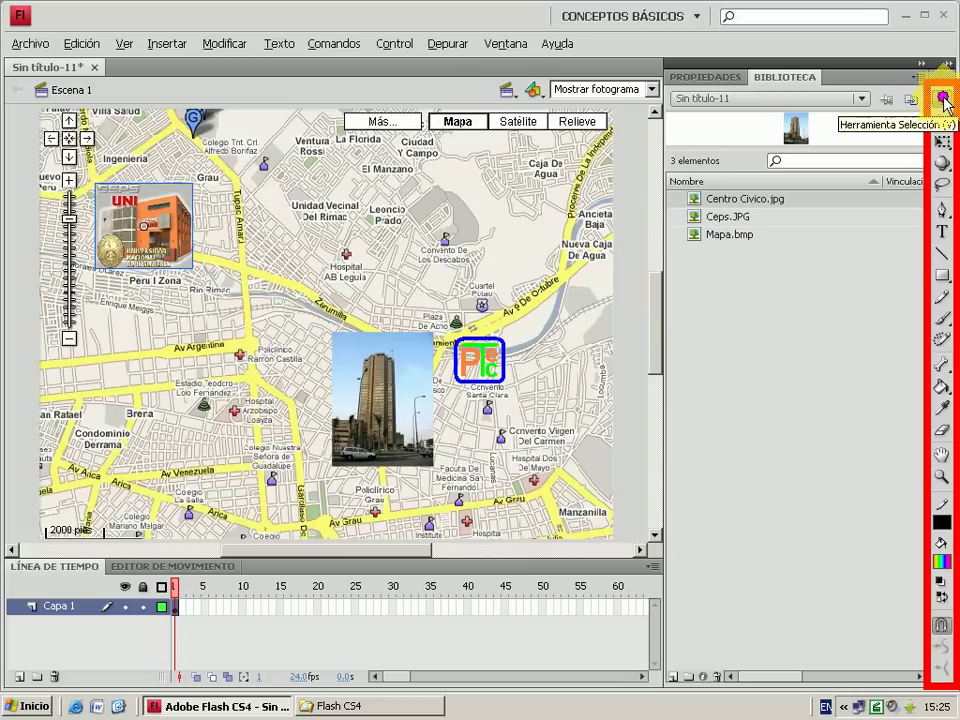
{"action": "left_click_drag", "start_coordinate": [152, 212], "coordinate": [155, 140]}
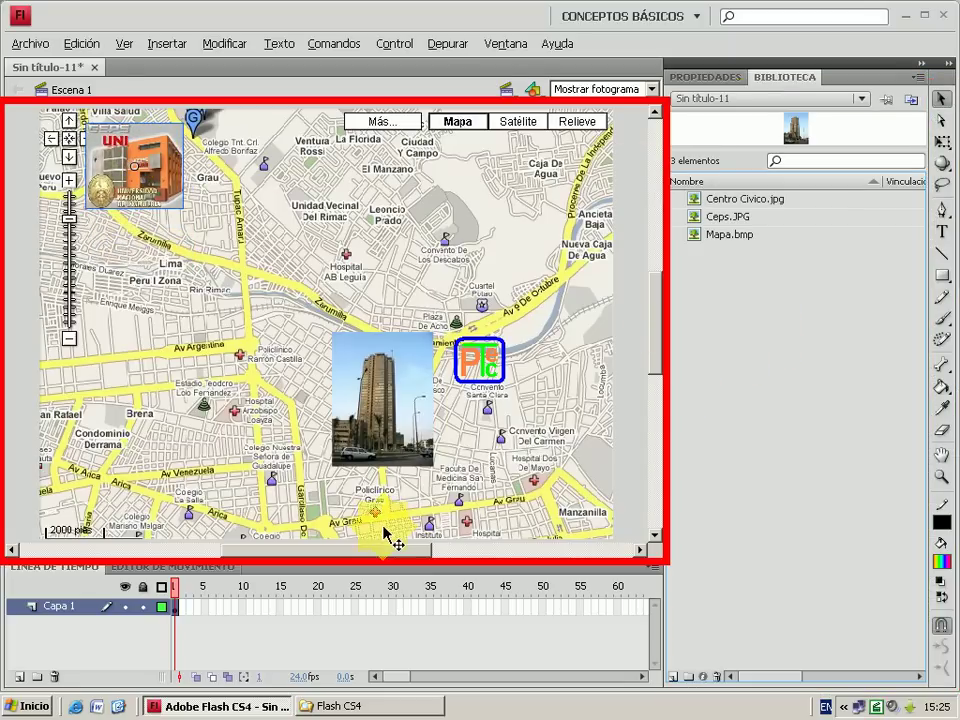
Step: Add a new layer and set the Pencil tool's stroke thickness to 5
{"action": "left_click", "coordinate": [19, 677]}
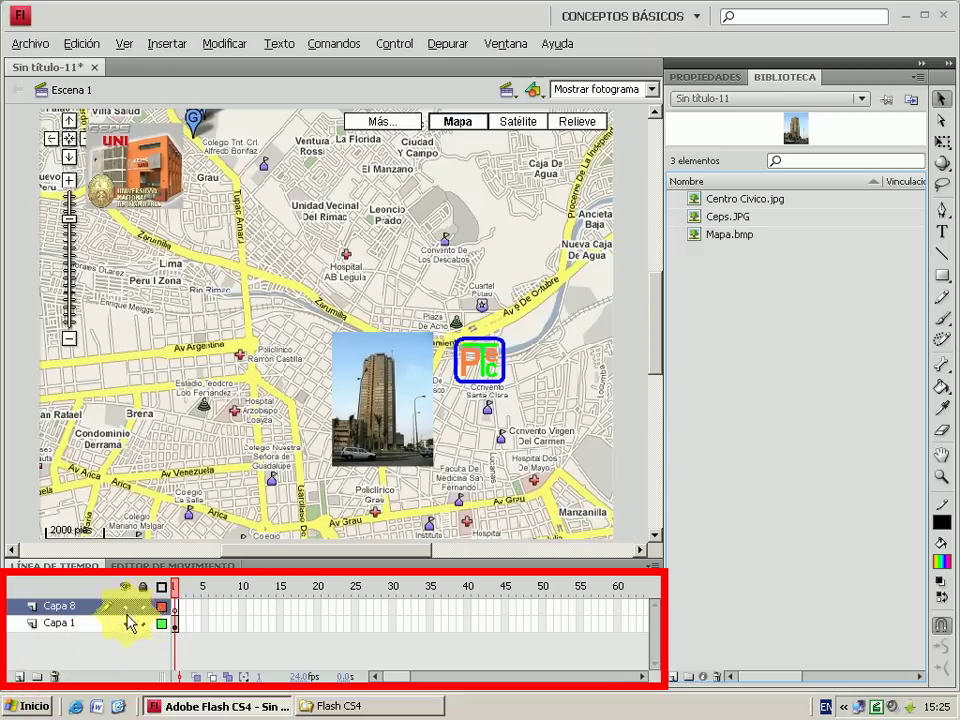
{"action": "left_click", "coordinate": [943, 299]}
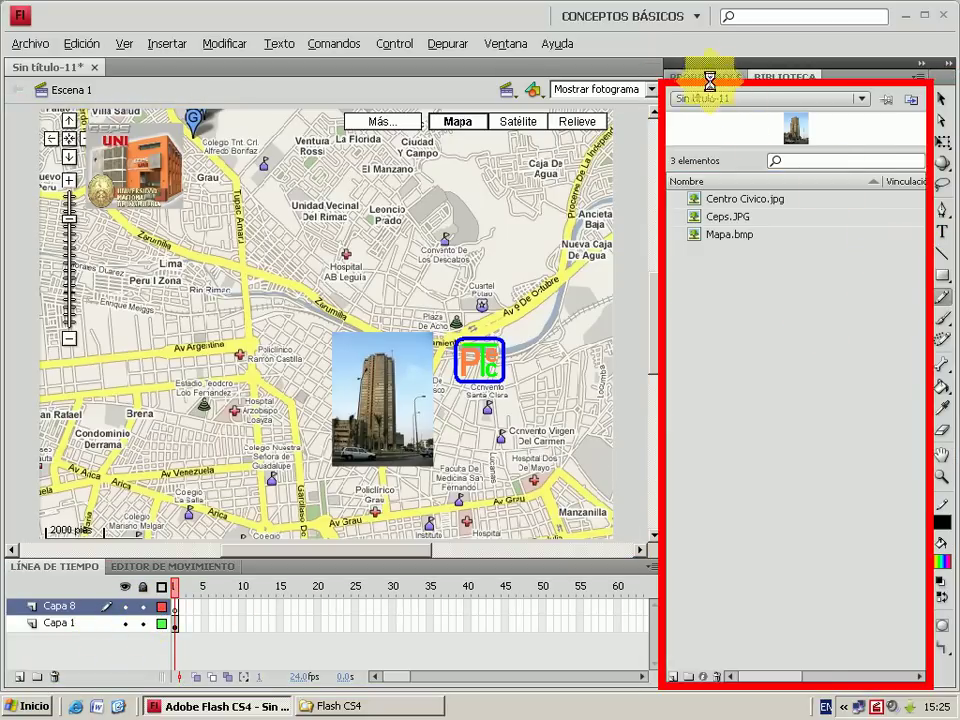
{"action": "left_click", "coordinate": [705, 77]}
{"action": "left_click", "coordinate": [851, 205]}
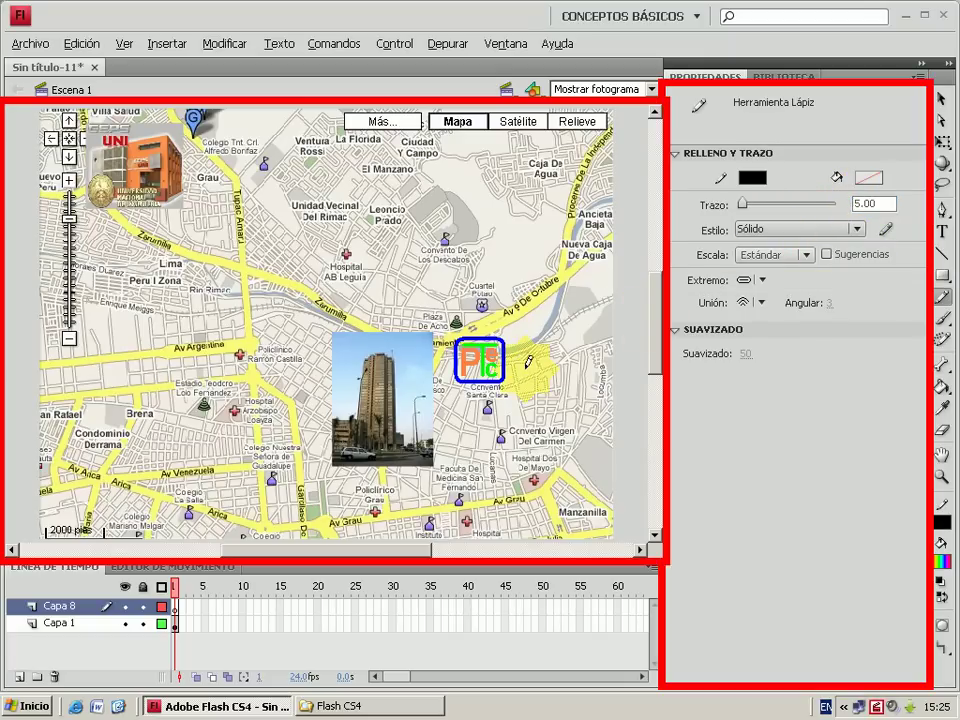
Step: Draw black route lines toward the building photo and the top-left marker, then add another layer
{"action": "left_click_drag", "start_coordinate": [314, 492], "coordinate": [335, 467]}
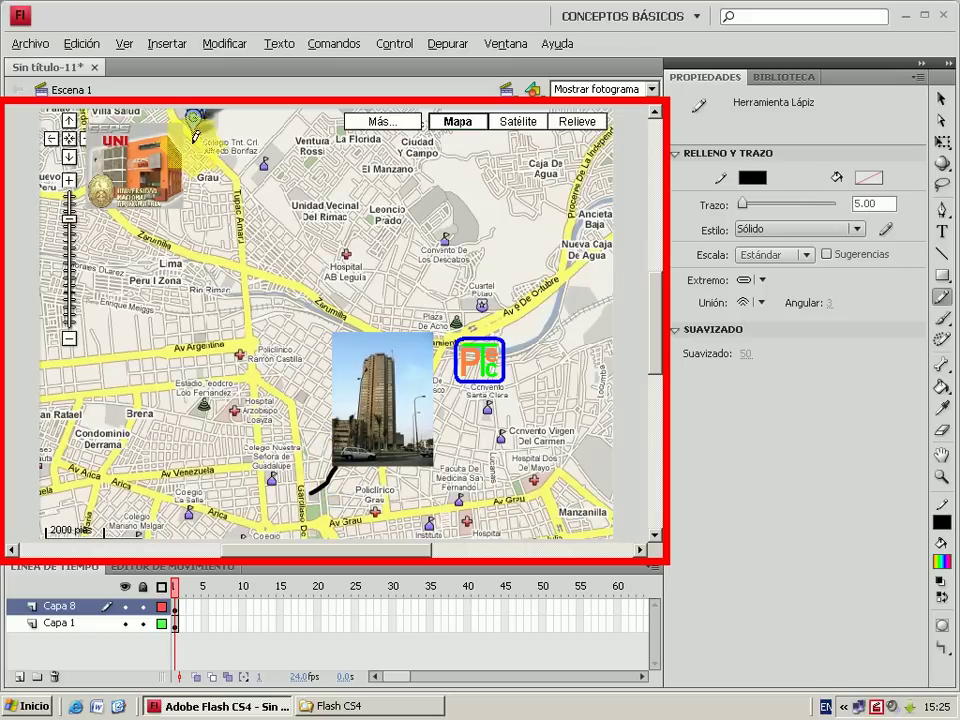
{"action": "left_click_drag", "start_coordinate": [184, 165], "coordinate": [197, 122]}
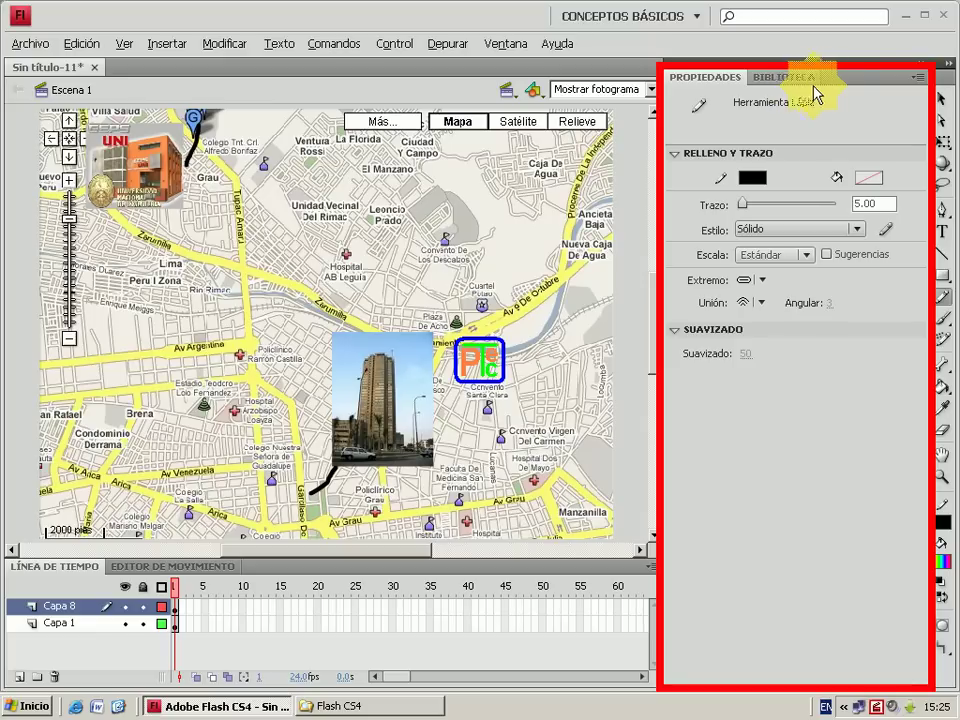
{"action": "left_click", "coordinate": [943, 105]}
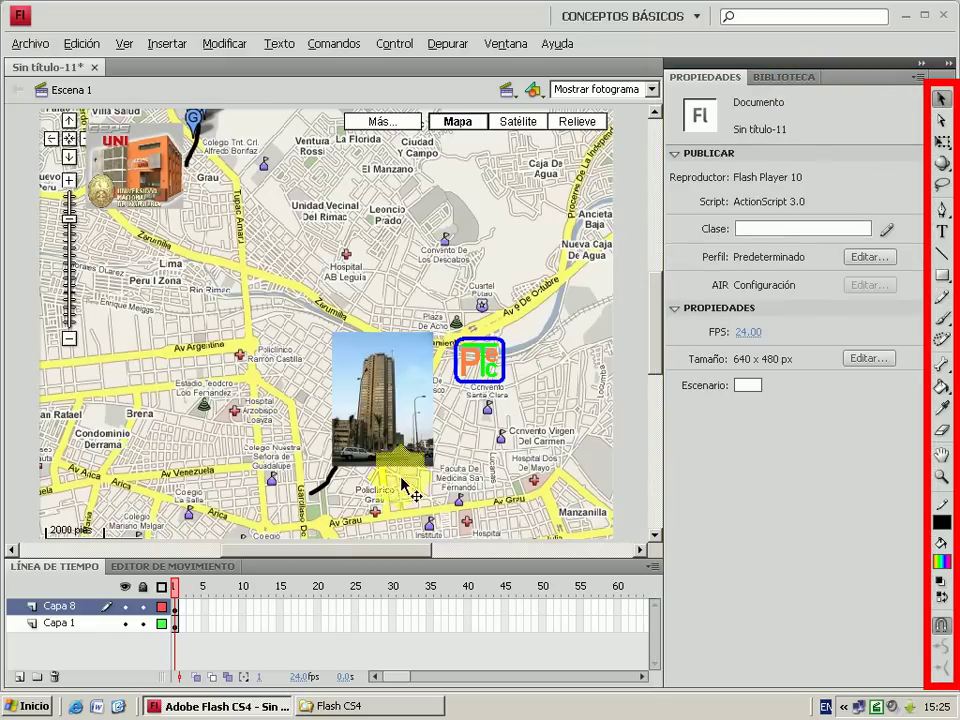
{"action": "left_click", "coordinate": [20, 677]}
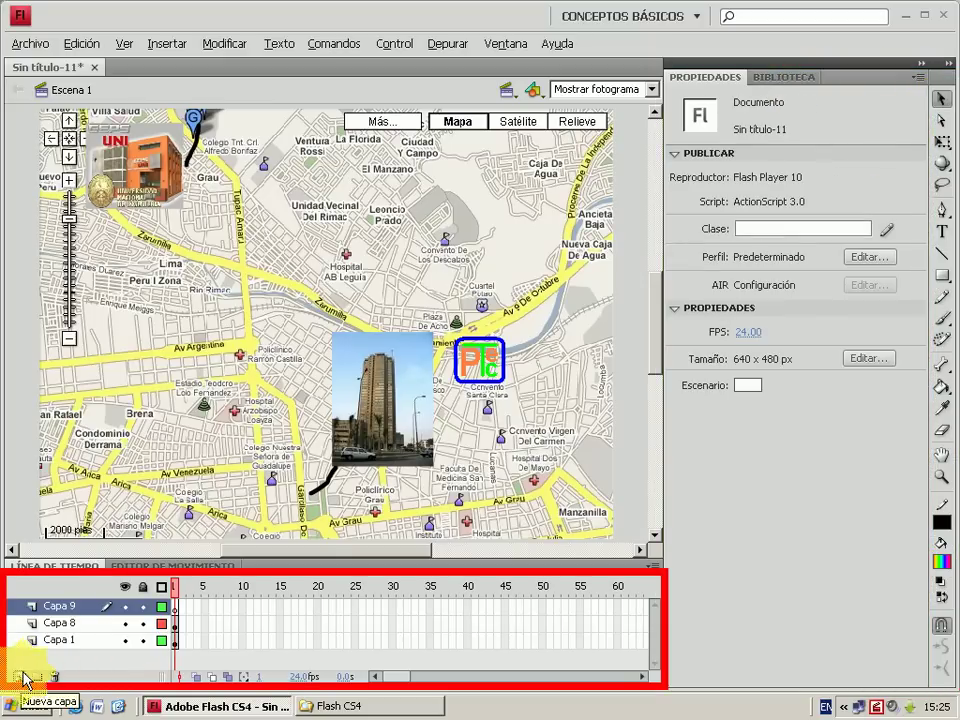
Step: Rename the new layer to coche and set the stroke colour to none
{"action": "double_click", "coordinate": [60, 606]}
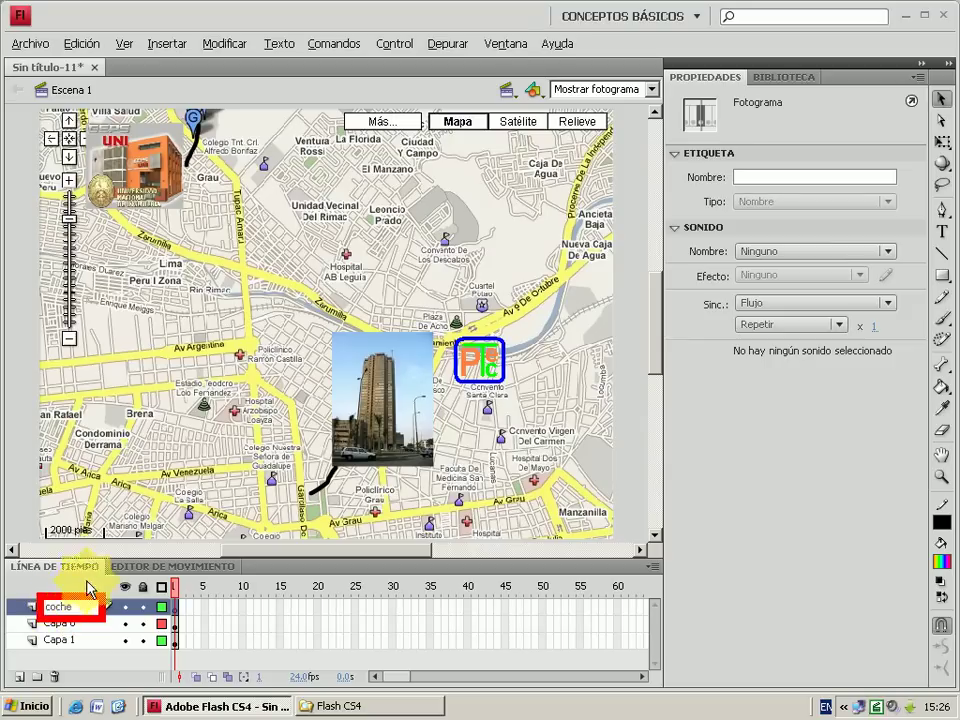
{"action": "left_click", "coordinate": [78, 660]}
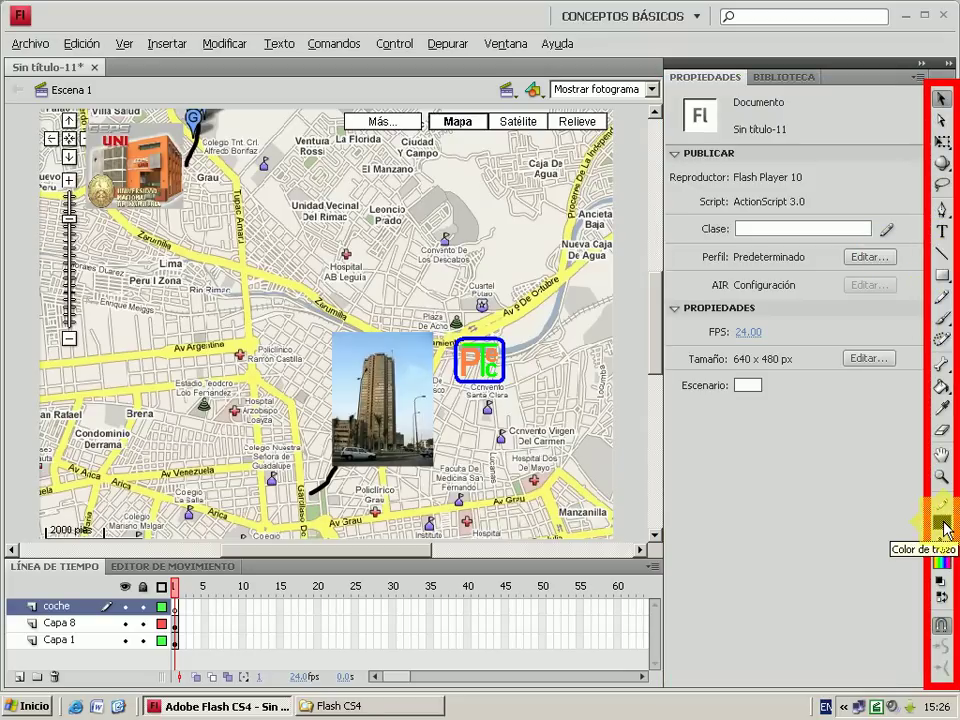
{"action": "left_click", "coordinate": [942, 522]}
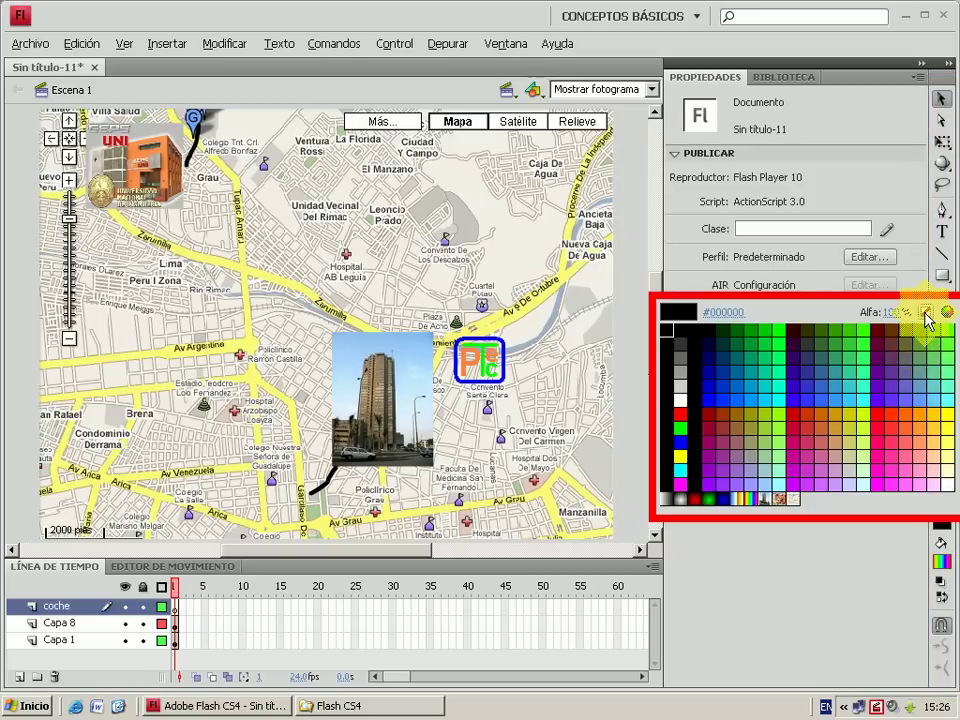
{"action": "left_click", "coordinate": [926, 316]}
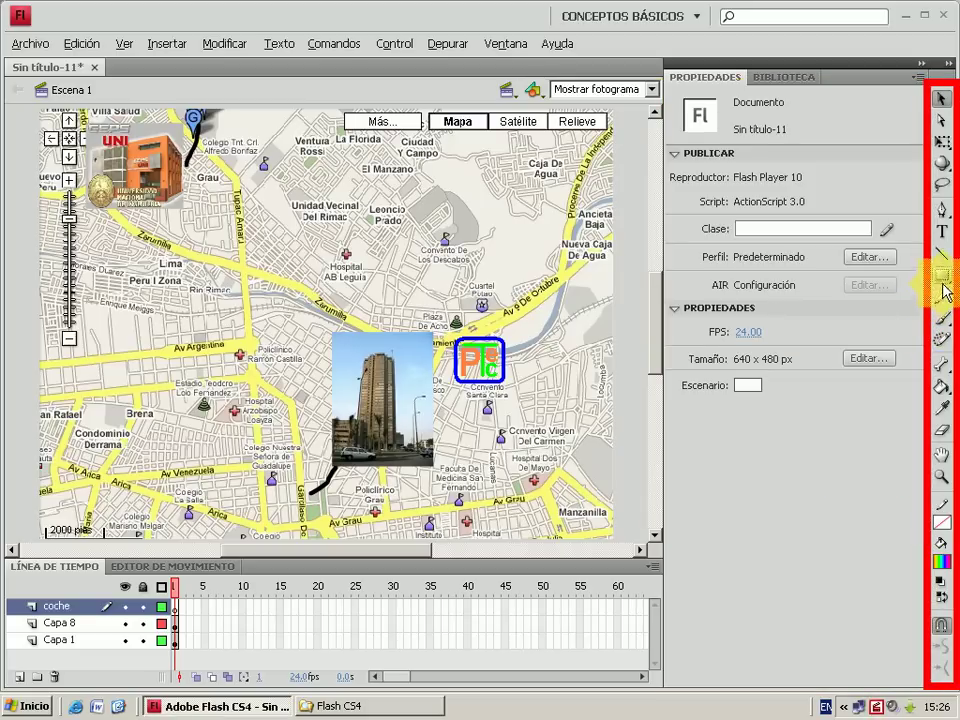
Step: Draw a small rectangle car with corner radius 10 beside Av Grau and select it
{"action": "left_click", "coordinate": [942, 280]}
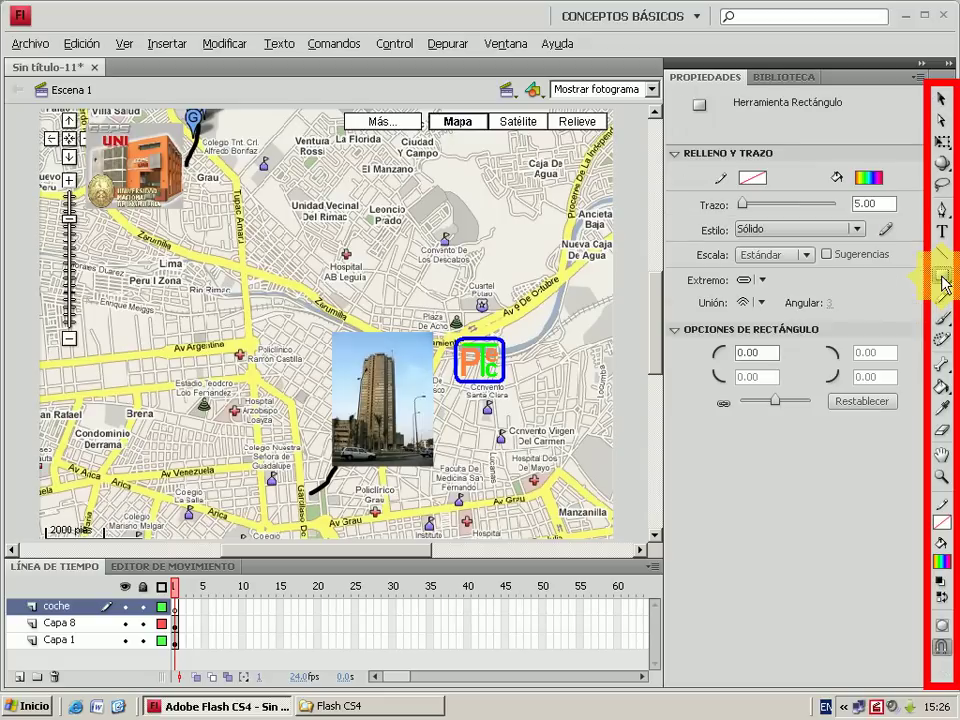
{"action": "left_click", "coordinate": [758, 350]}
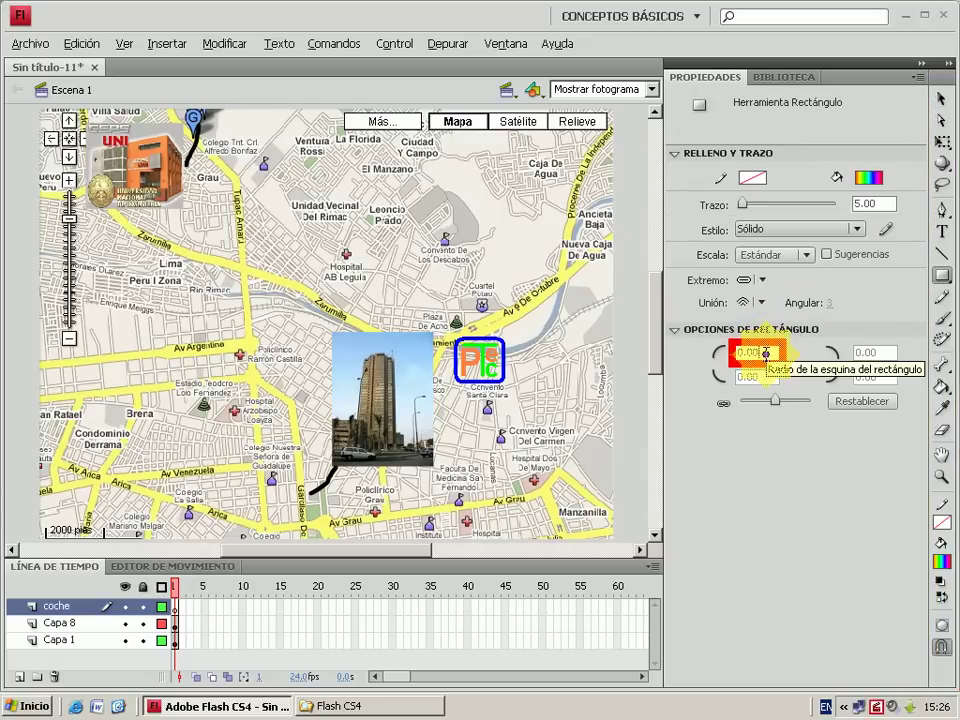
{"action": "type", "text": "10"}
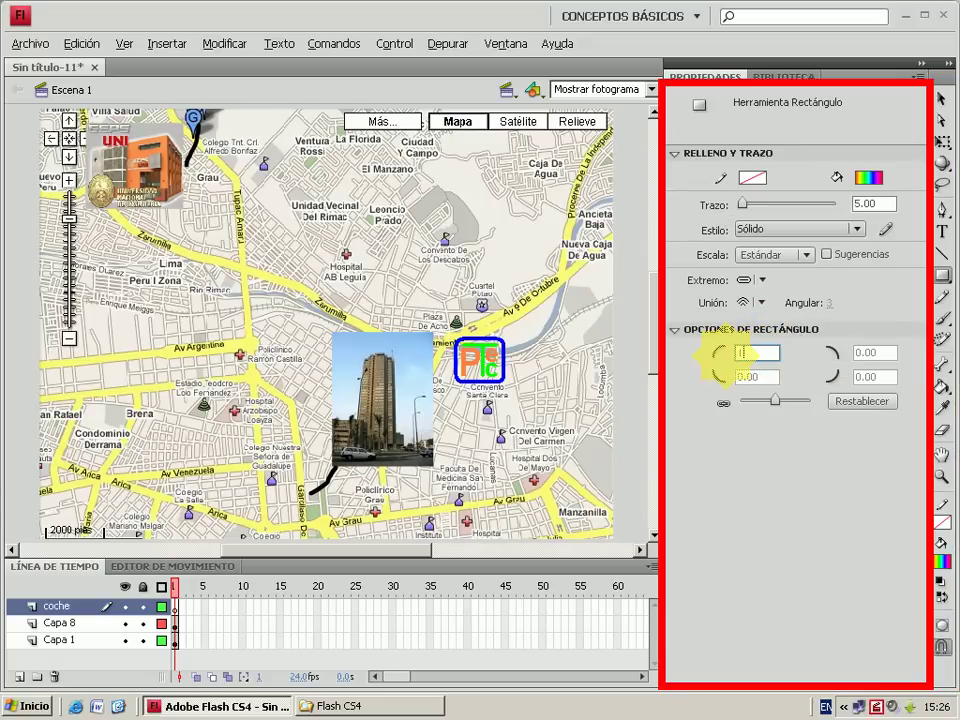
{"action": "key", "text": "Return"}
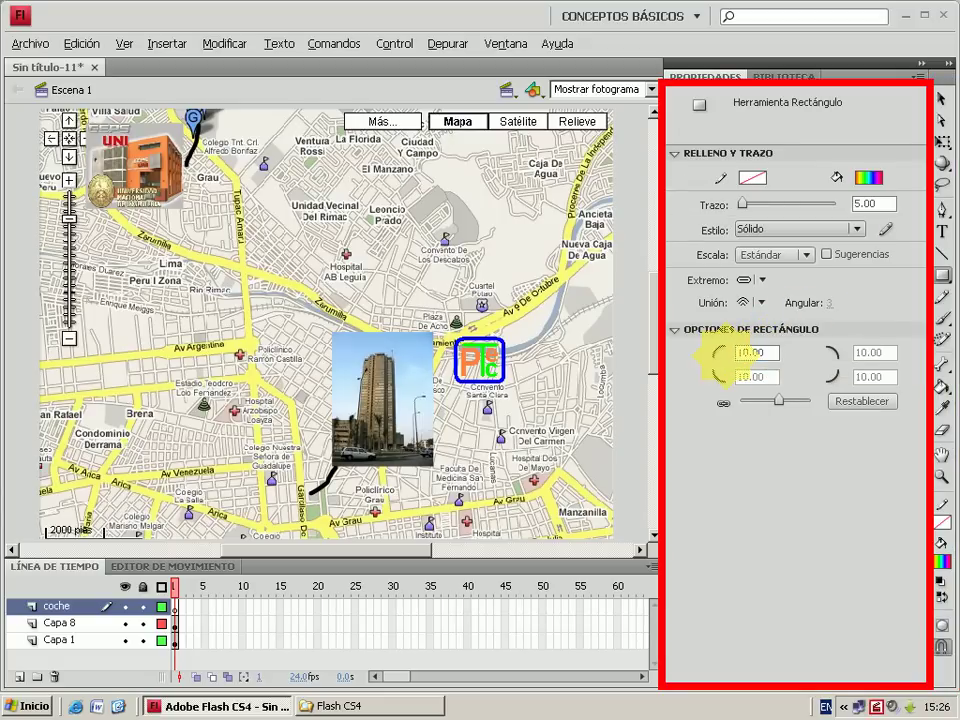
{"action": "left_click", "coordinate": [755, 353]}
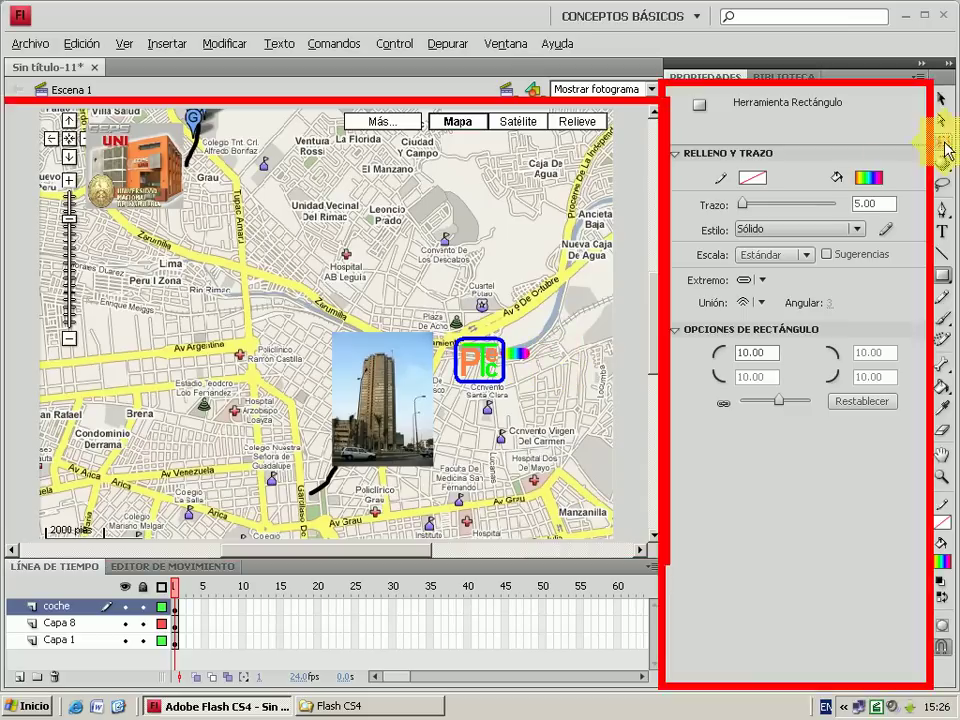
{"action": "left_click", "coordinate": [941, 98]}
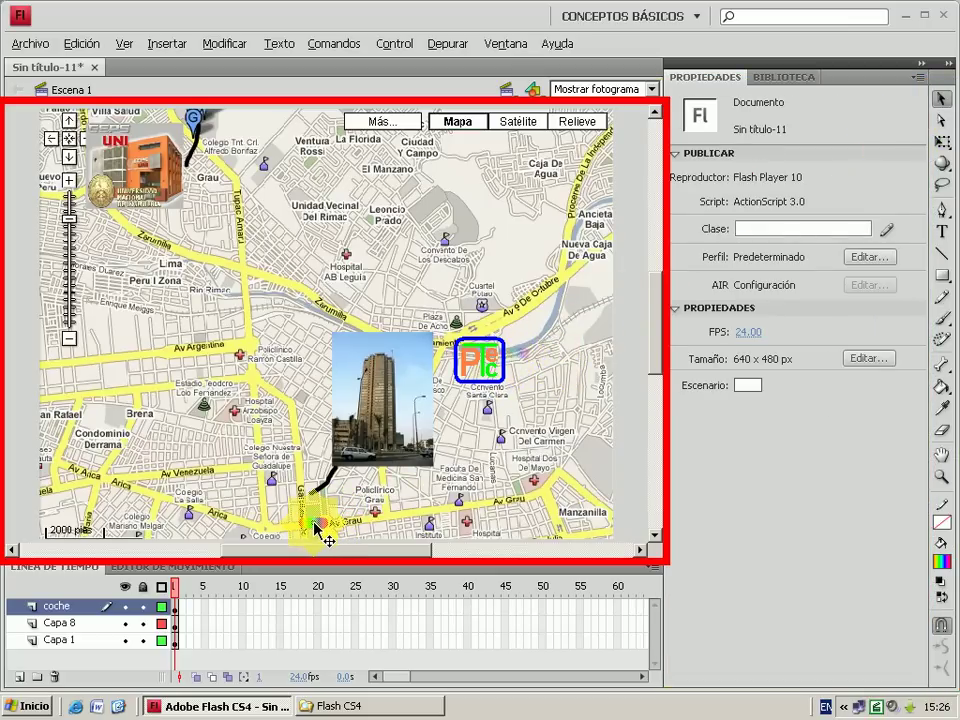
{"action": "left_click", "coordinate": [309, 527]}
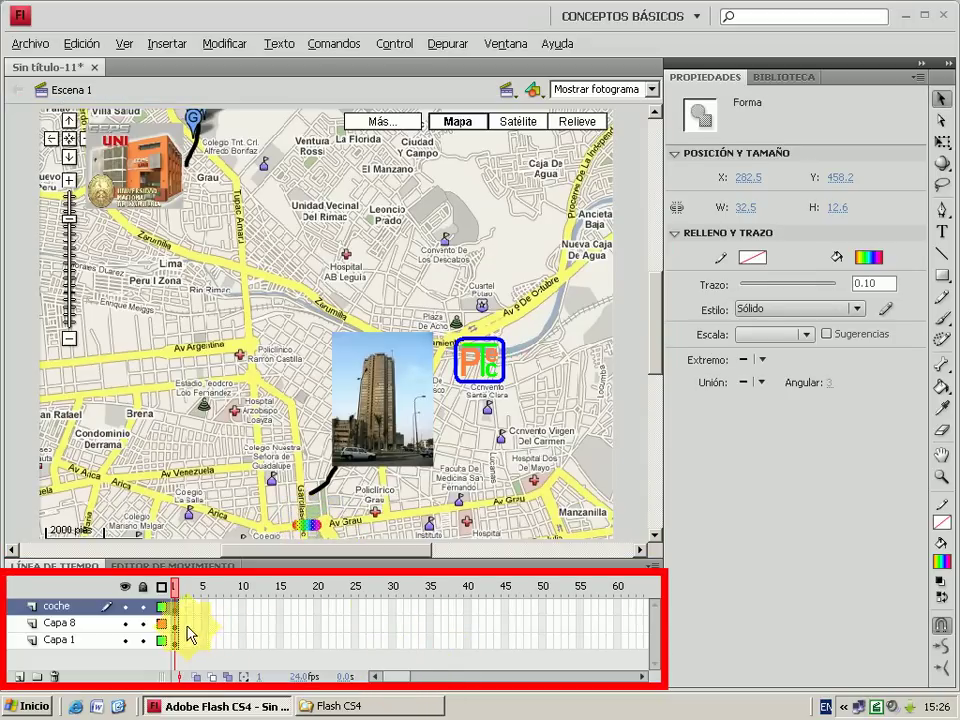
{"action": "left_click_drag", "start_coordinate": [396, 677], "coordinate": [422, 681]}
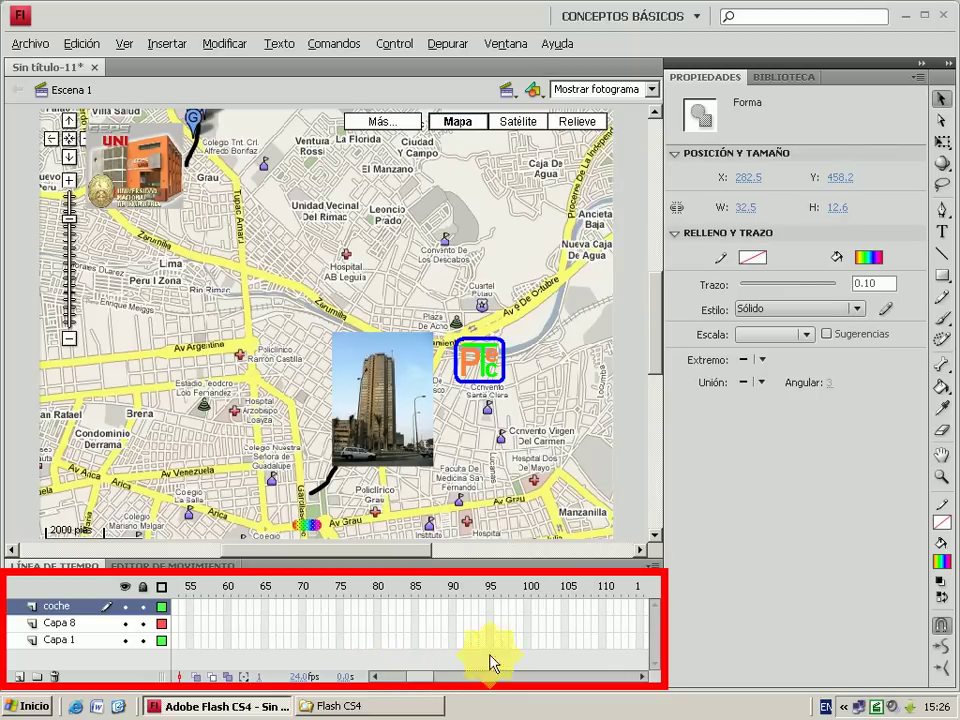
Step: Extend the coche, Capa 8 and Capa 1 layers to frame 100, then go to frame 29
{"action": "left_click", "coordinate": [527, 606]}
{"action": "left_click", "coordinate": [527, 623]}
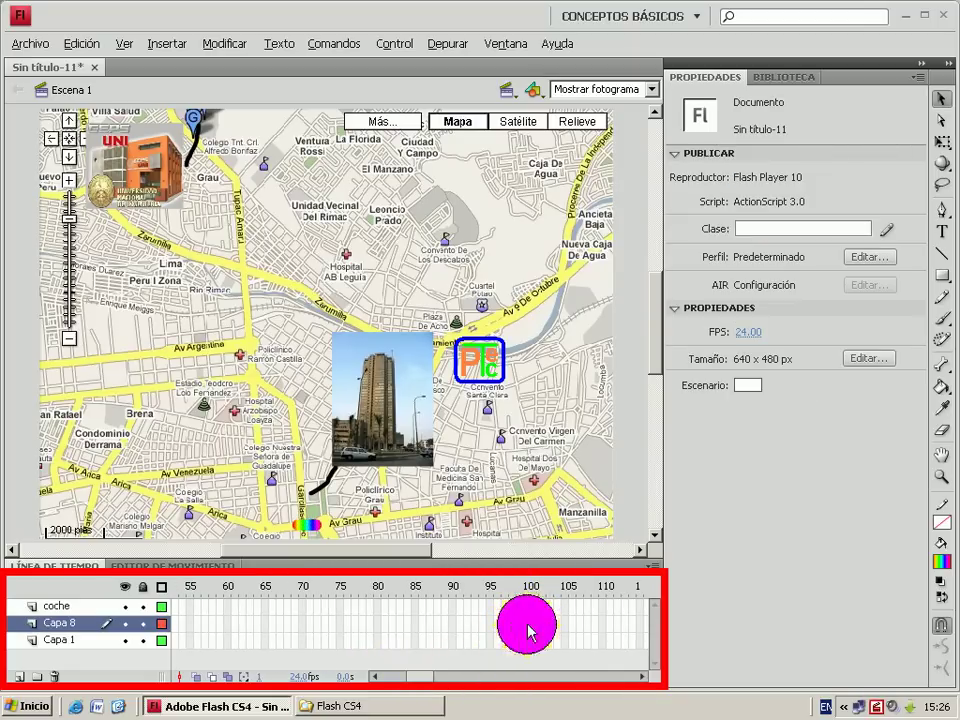
{"action": "left_click", "coordinate": [527, 640]}
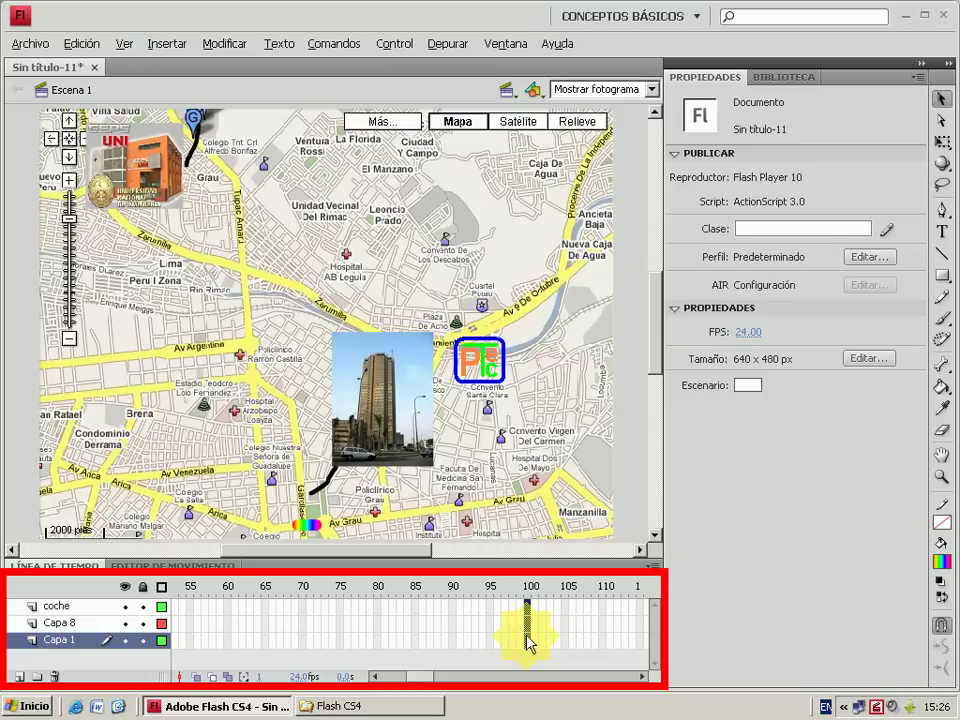
{"action": "right_click", "coordinate": [529, 645]}
{"action": "left_click", "coordinate": [585, 300]}
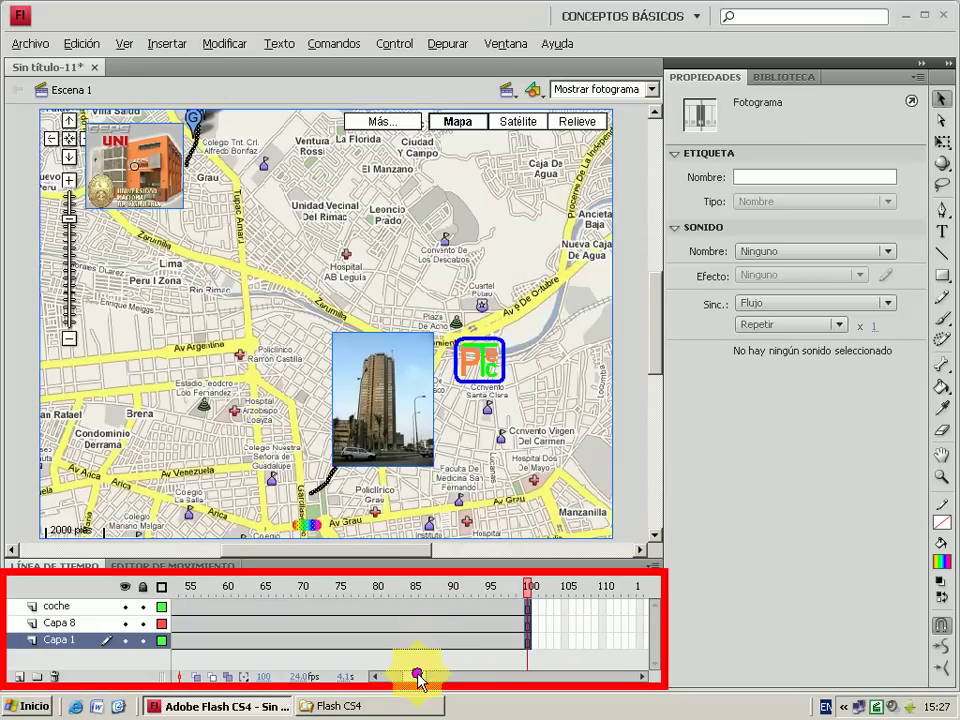
{"action": "left_click_drag", "start_coordinate": [419, 678], "coordinate": [392, 679]}
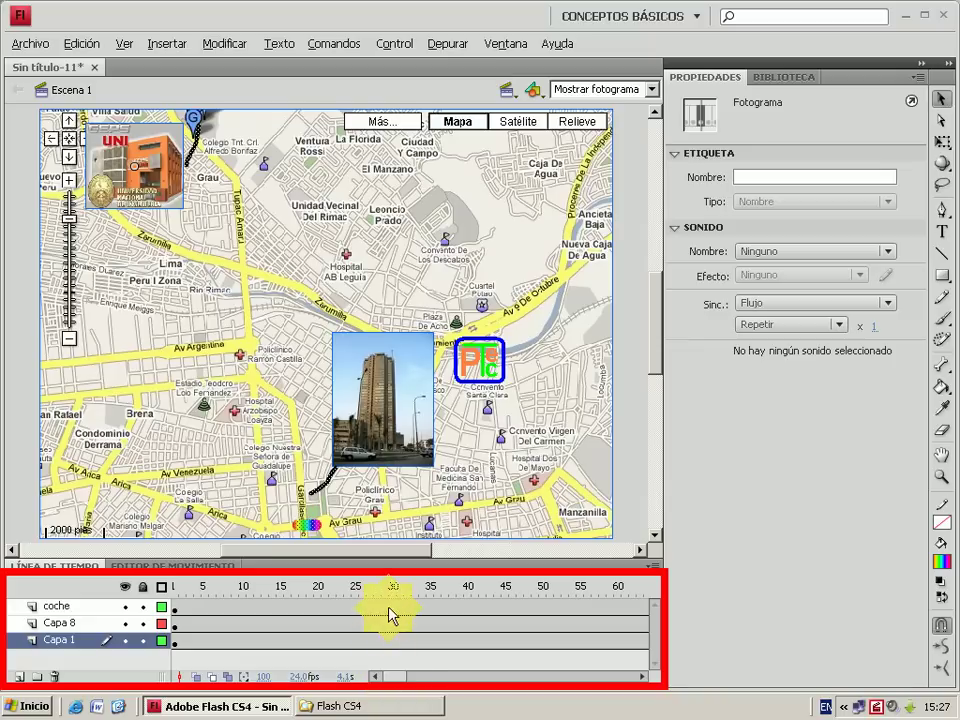
{"action": "left_click", "coordinate": [389, 607]}
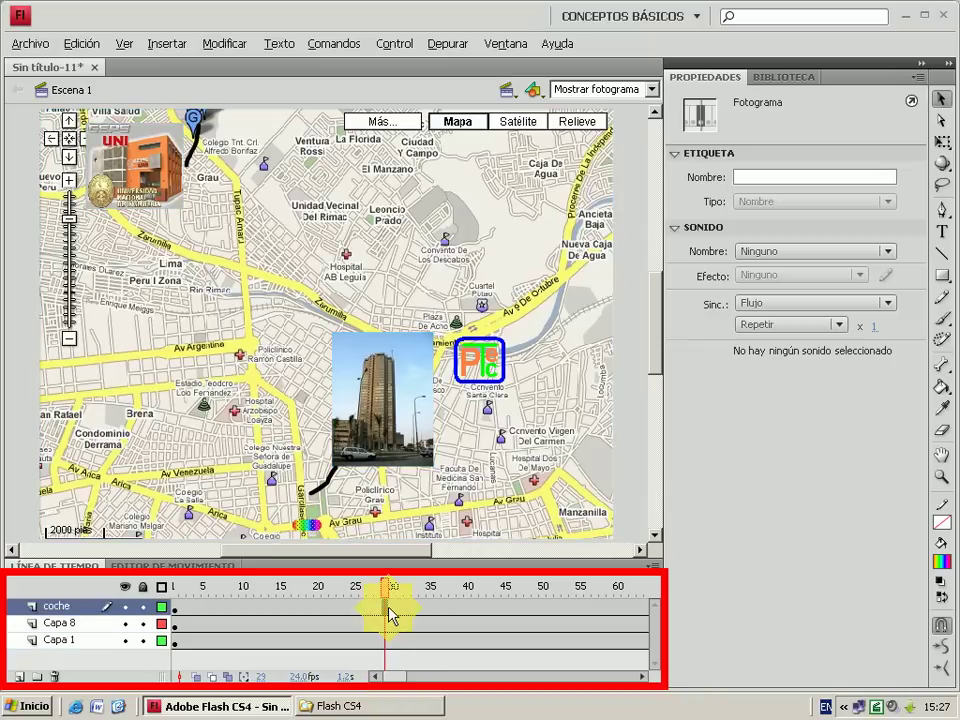
Step: Lock the map layer, preview the timeline, and select the car at frame 1 of coche
{"action": "left_click", "coordinate": [143, 639]}
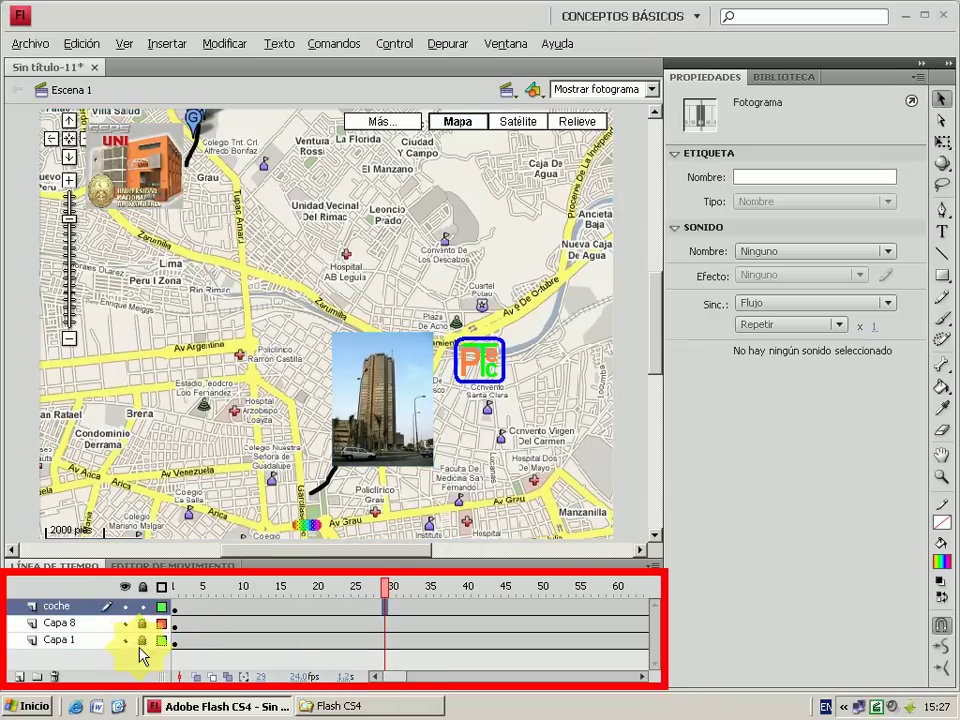
{"action": "left_click", "coordinate": [190, 613]}
{"action": "key", "text": "Return"}
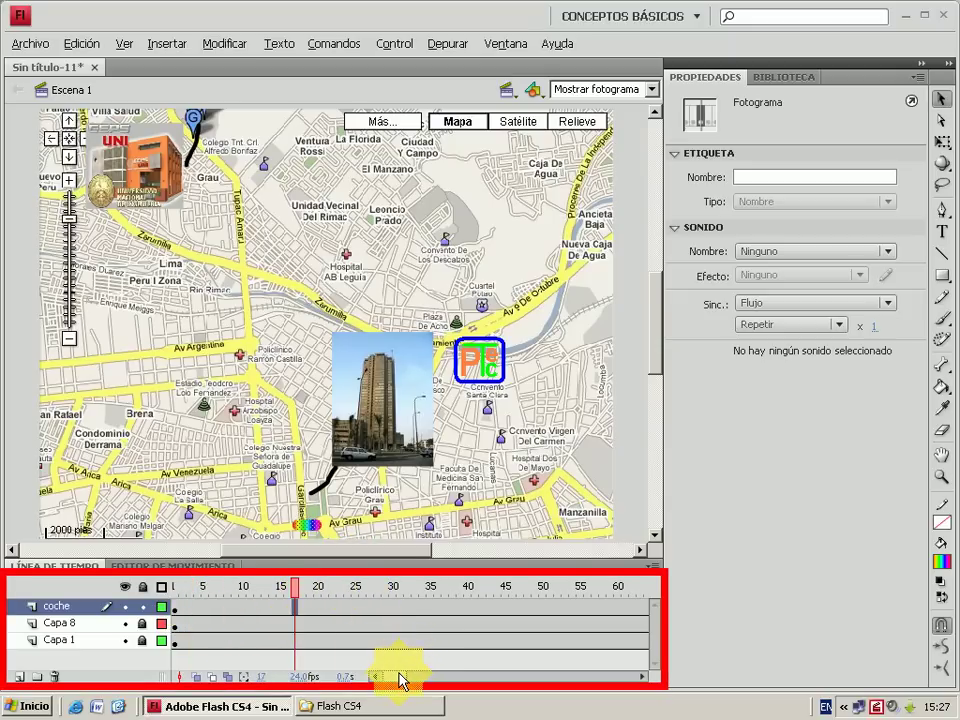
{"action": "left_click", "coordinate": [443, 610]}
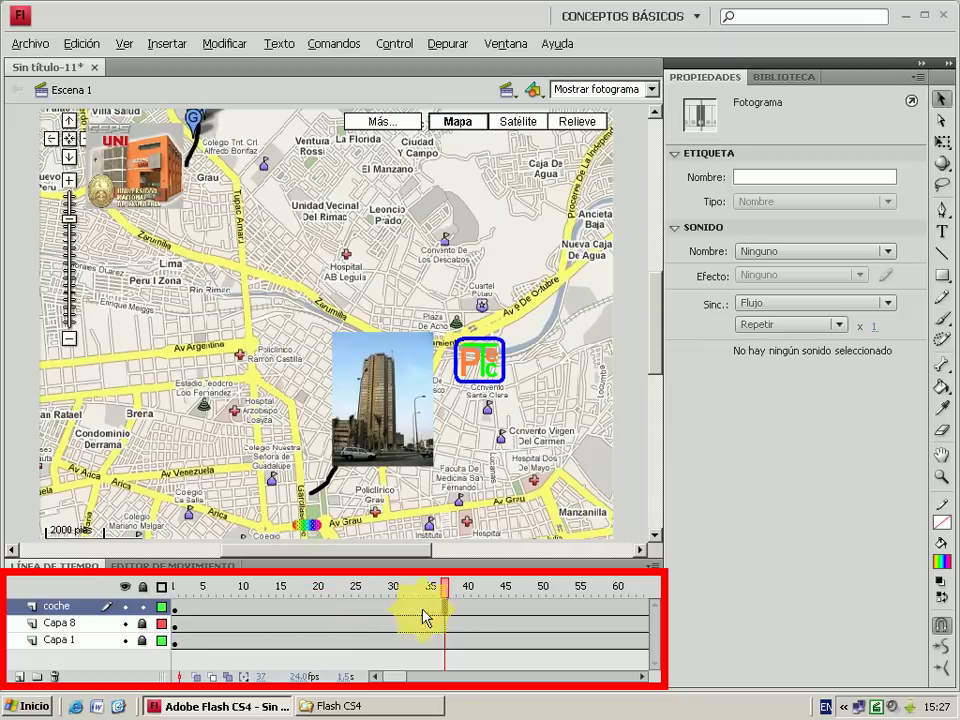
{"action": "right_click", "coordinate": [453, 607]}
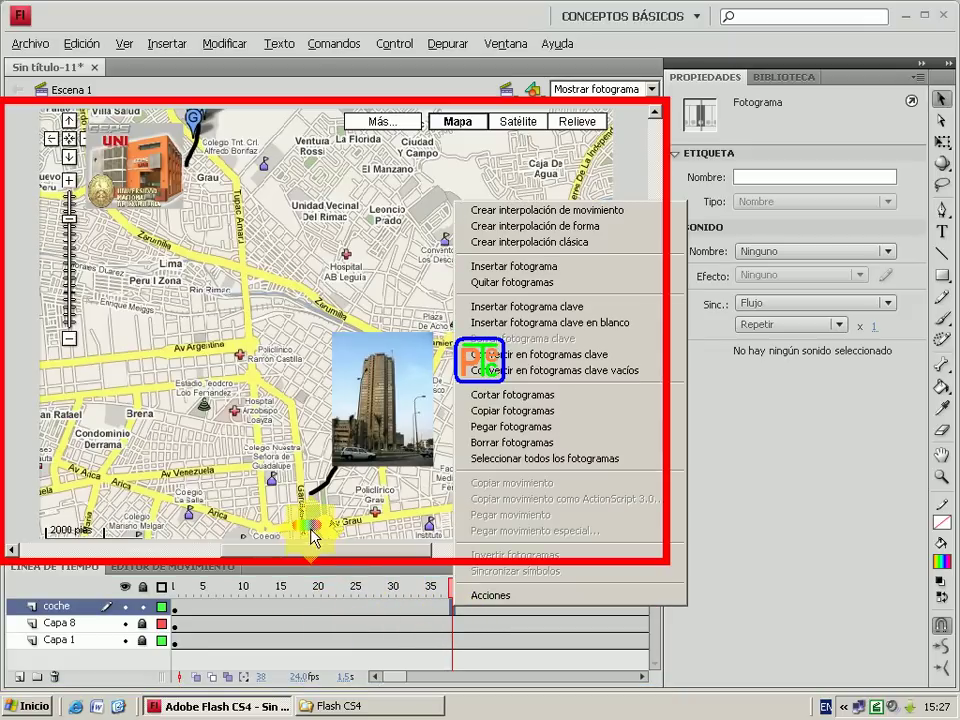
{"action": "left_click", "coordinate": [183, 607]}
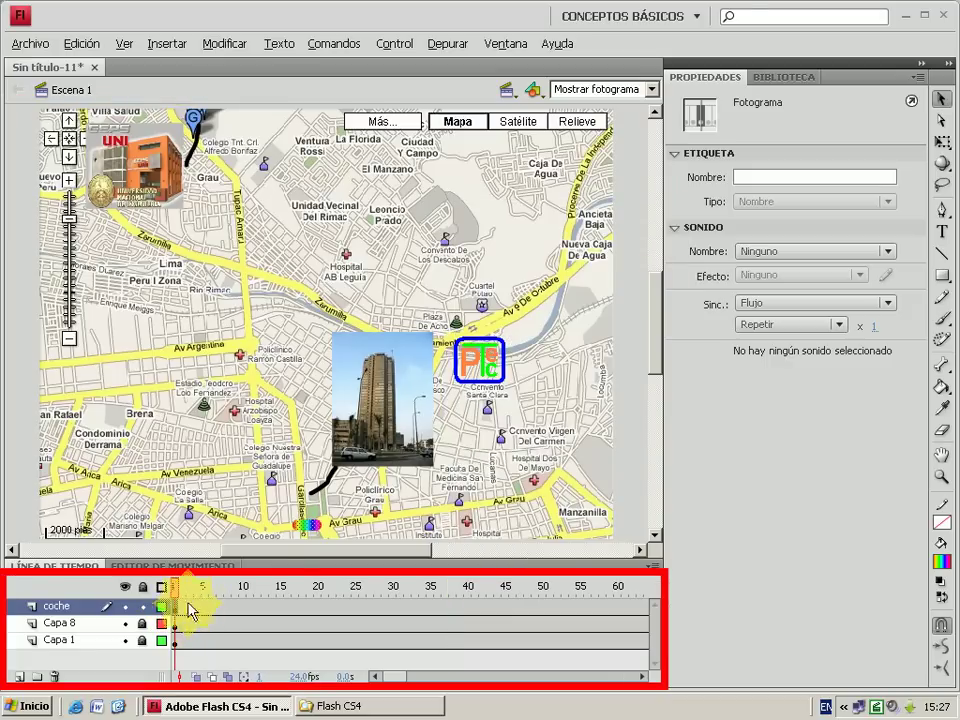
{"action": "left_click", "coordinate": [306, 528]}
Step: Convert the car shape into a movie clip symbol named coche and check it in the library
{"action": "right_click", "coordinate": [306, 528]}
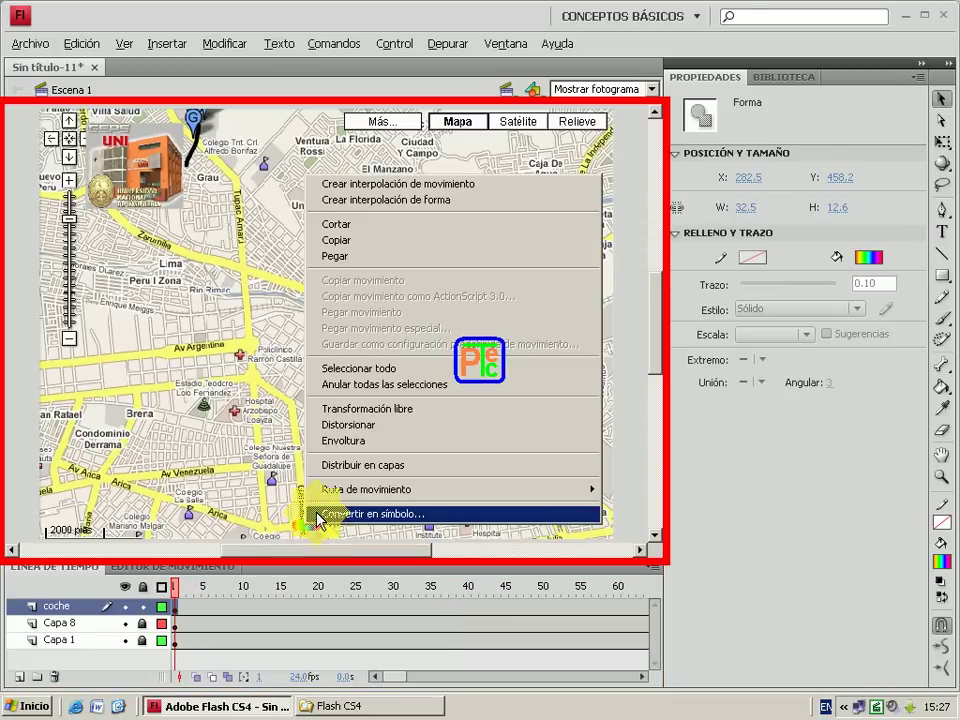
{"action": "left_click", "coordinate": [365, 513]}
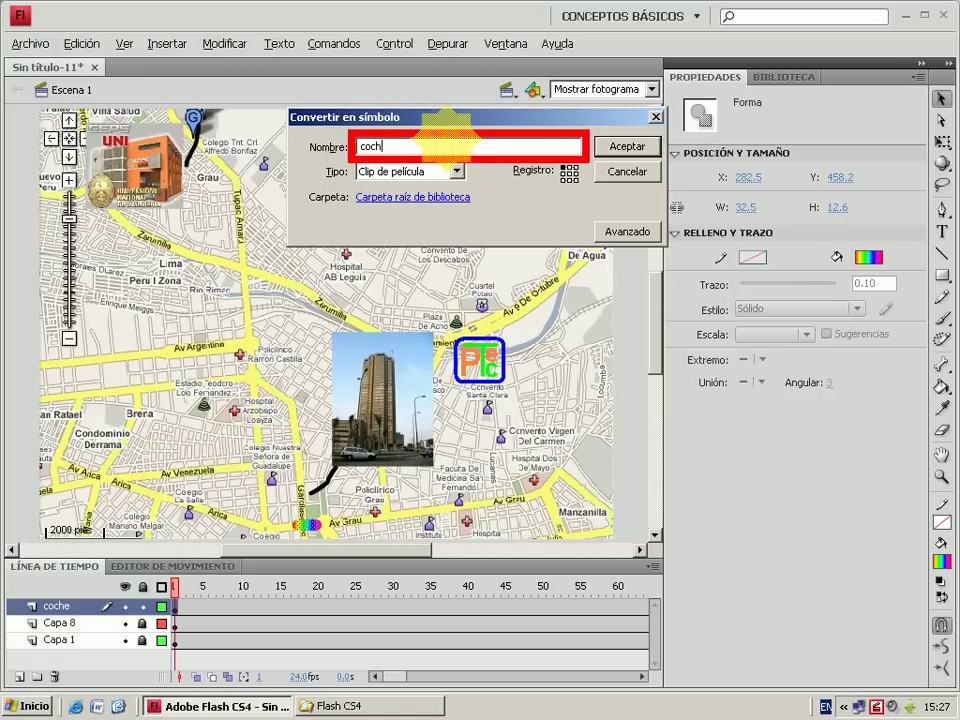
{"action": "type", "text": "e"}
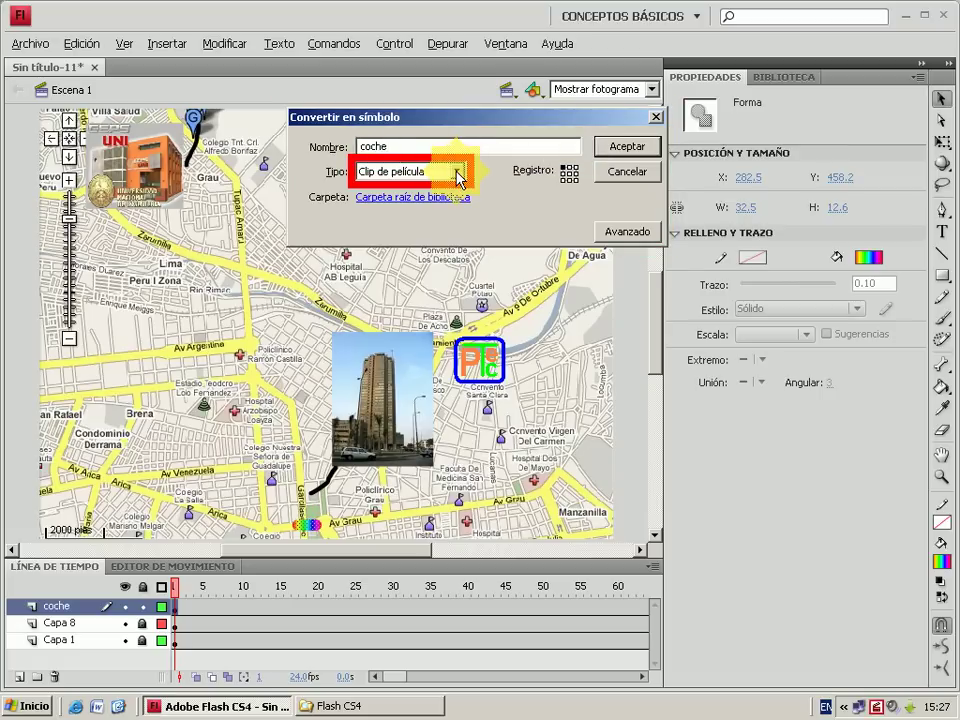
{"action": "left_click", "coordinate": [622, 148]}
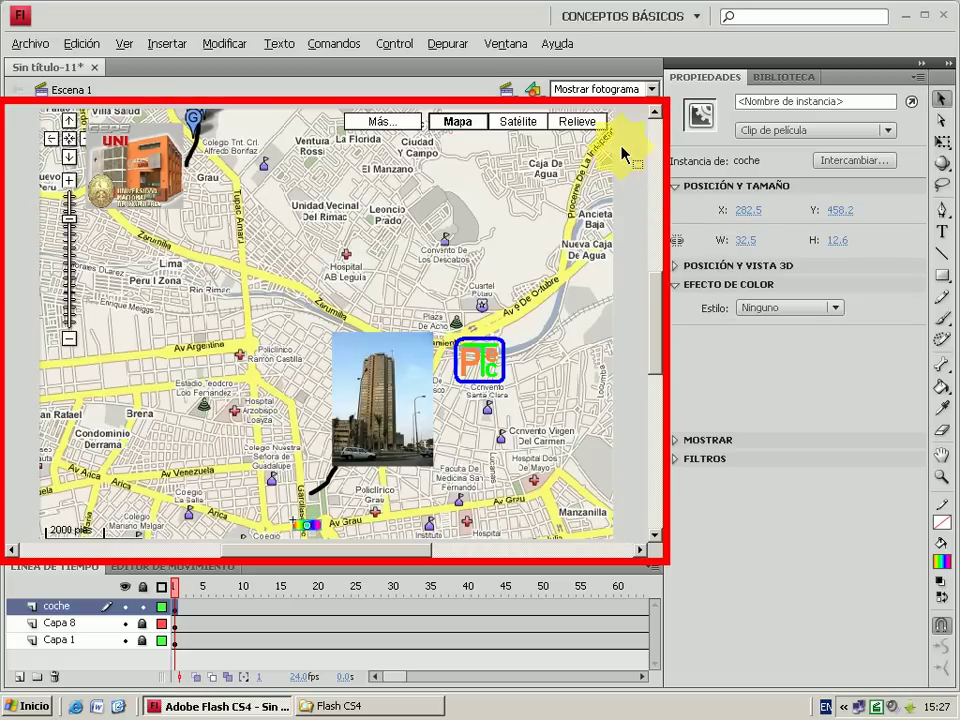
{"action": "left_click", "coordinate": [776, 77]}
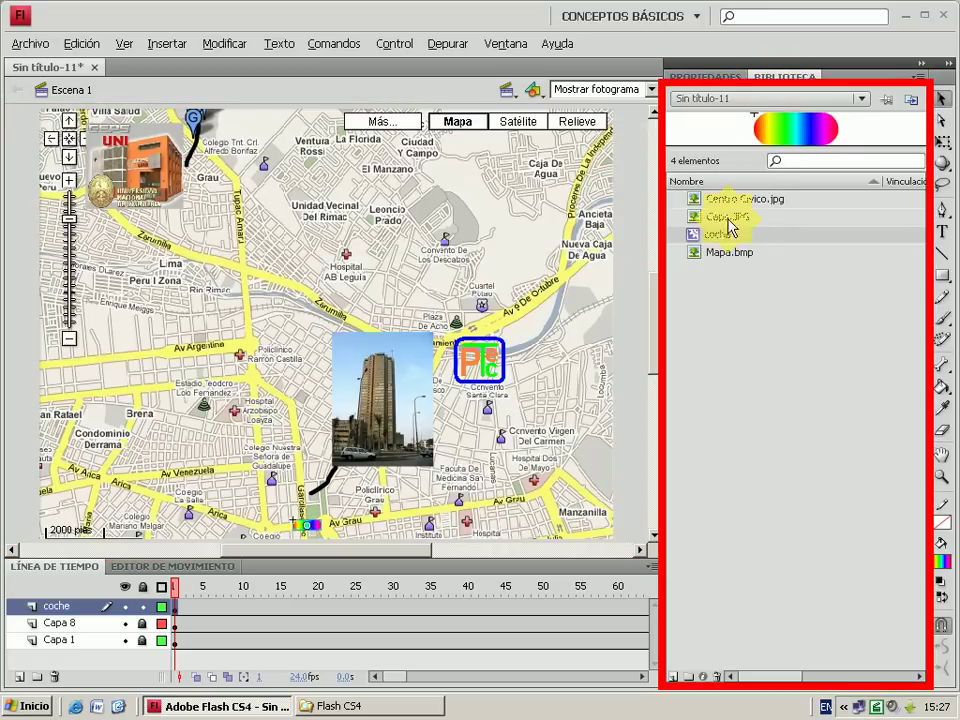
{"action": "left_click", "coordinate": [718, 78]}
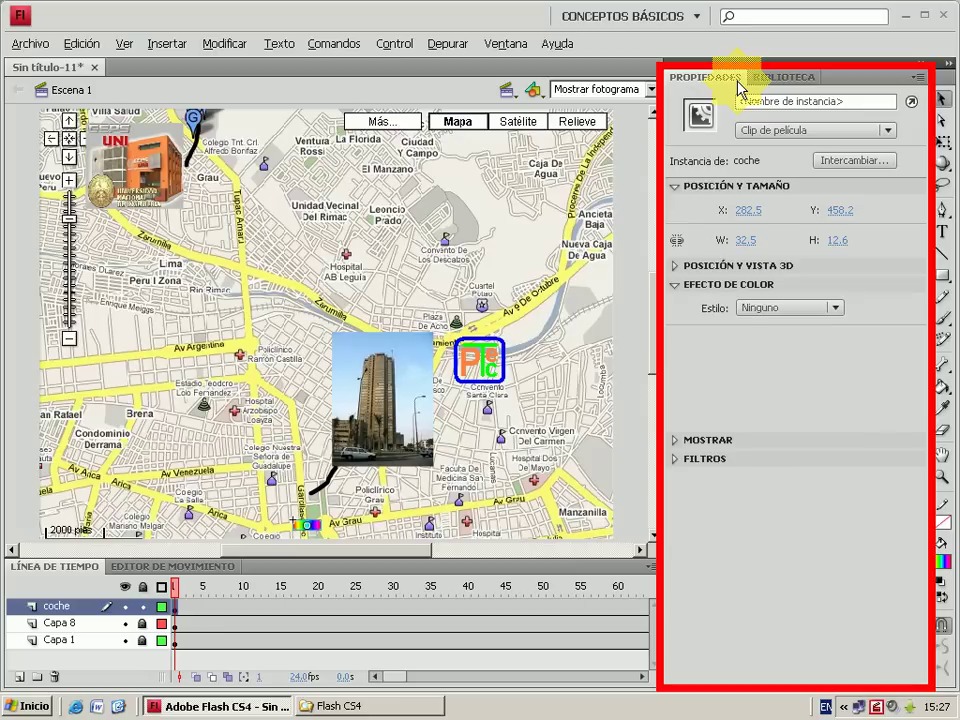
Step: Create a motion tween on the coche layer's frames
{"action": "left_click", "coordinate": [406, 606]}
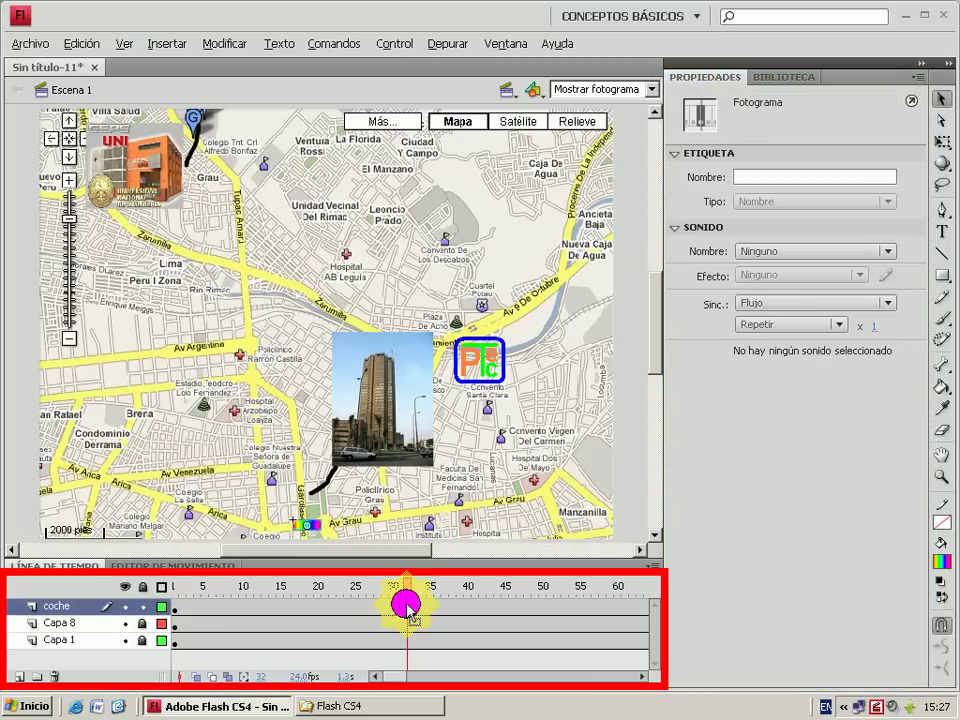
{"action": "right_click", "coordinate": [407, 606]}
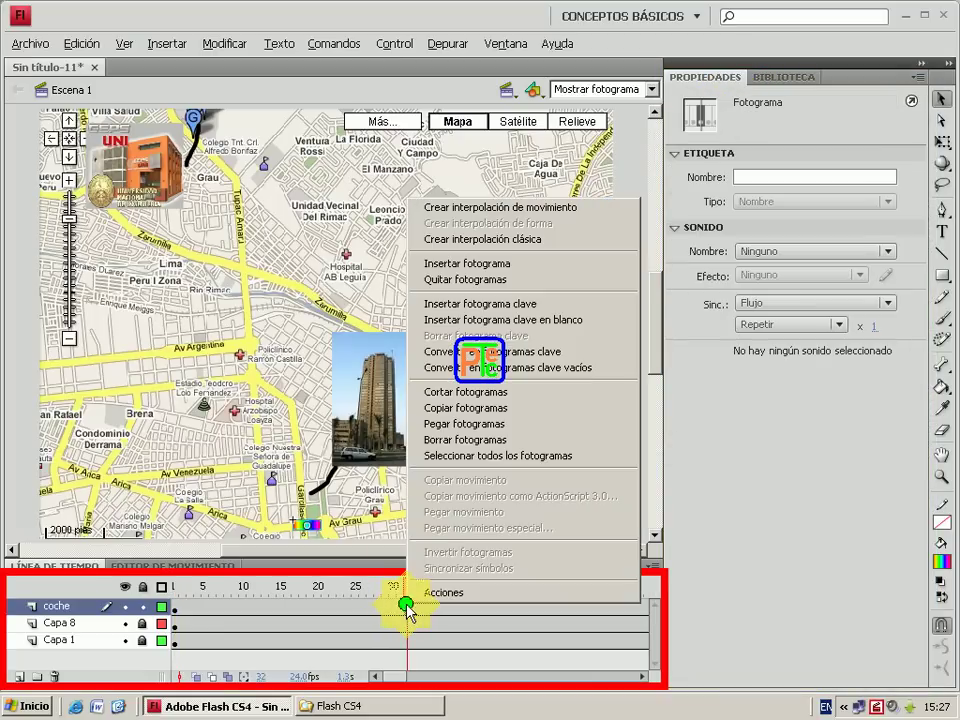
{"action": "left_click", "coordinate": [503, 208]}
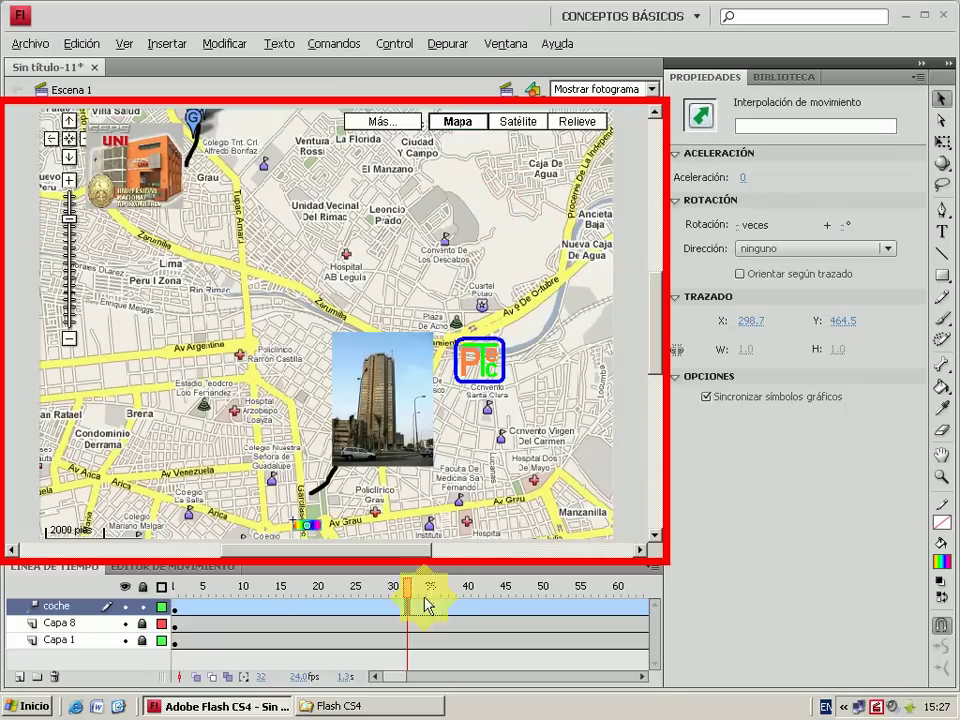
{"action": "left_click_drag", "start_coordinate": [398, 677], "coordinate": [428, 681]}
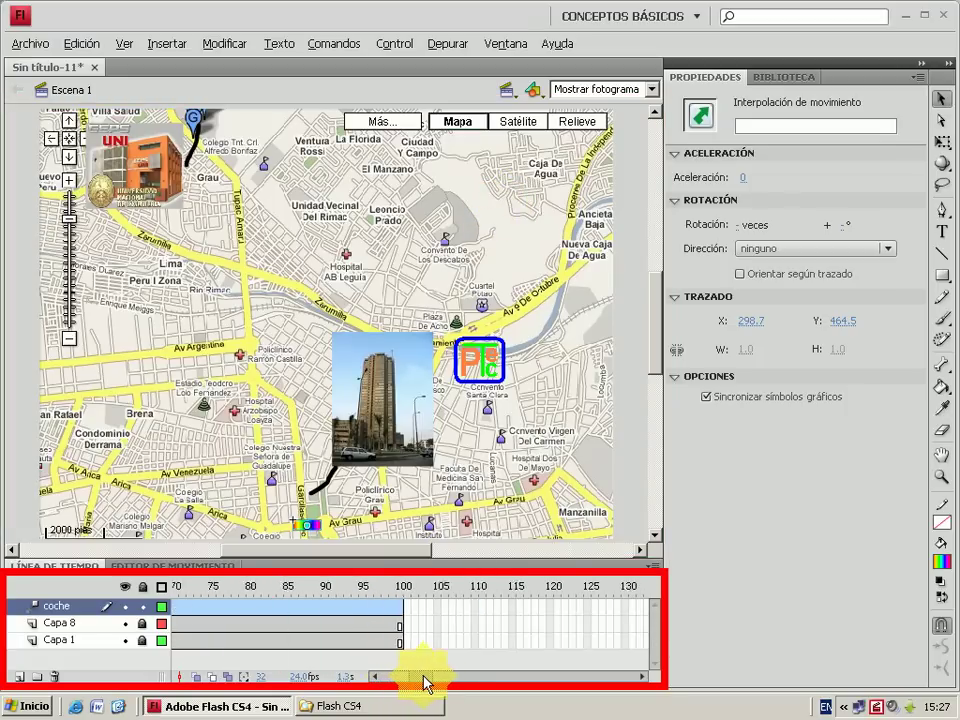
Step: At frame 100, move the car up the map to Grau near the UNI logo
{"action": "left_click", "coordinate": [327, 606]}
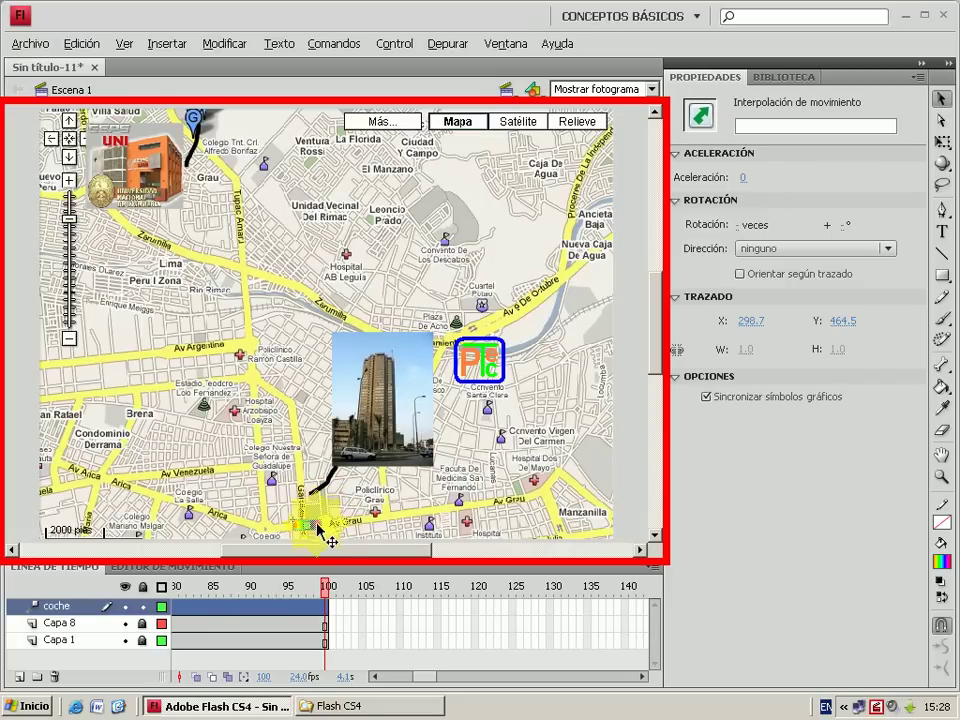
{"action": "left_click_drag", "start_coordinate": [312, 525], "coordinate": [214, 149]}
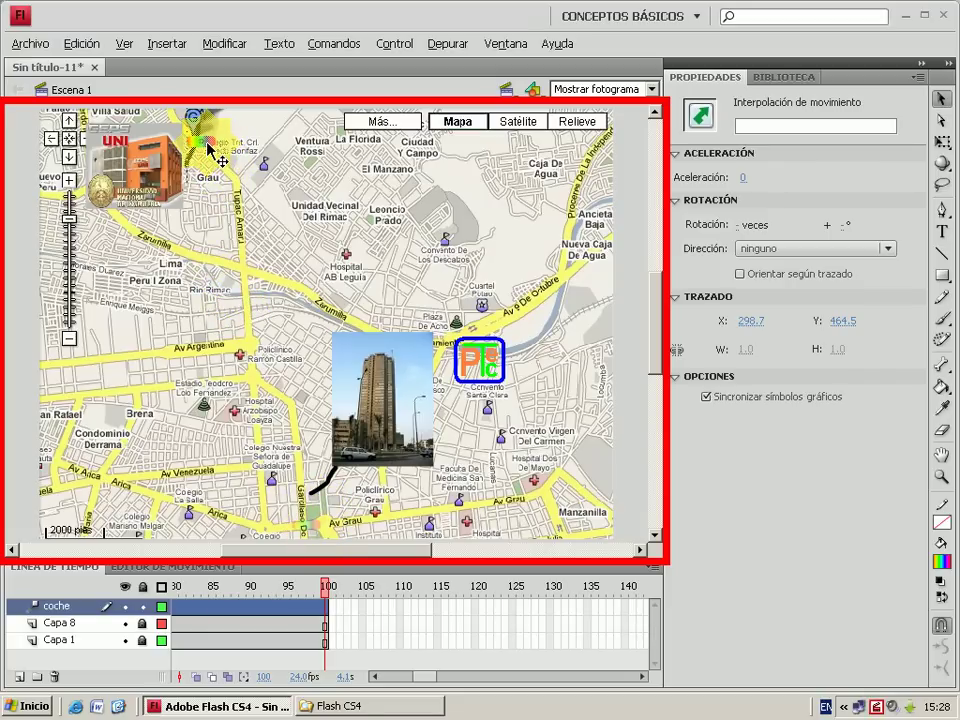
{"action": "left_click_drag", "start_coordinate": [214, 149], "coordinate": [214, 149]}
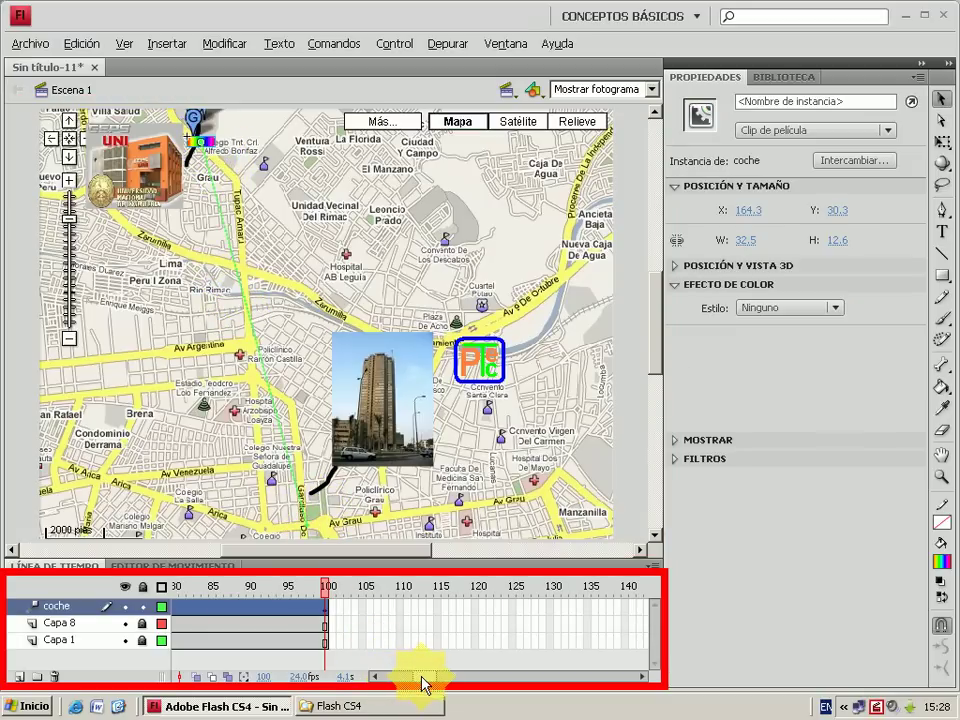
{"action": "left_click_drag", "start_coordinate": [428, 684], "coordinate": [398, 683]}
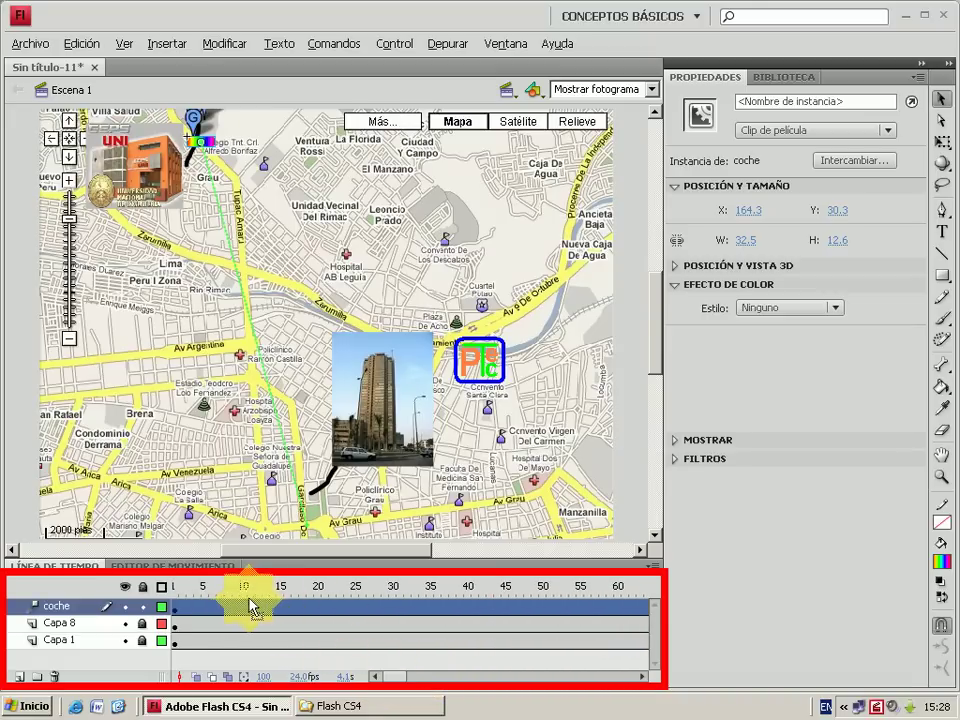
Step: At frame 10, pull the car back down toward Av Grau
{"action": "left_click", "coordinate": [212, 606]}
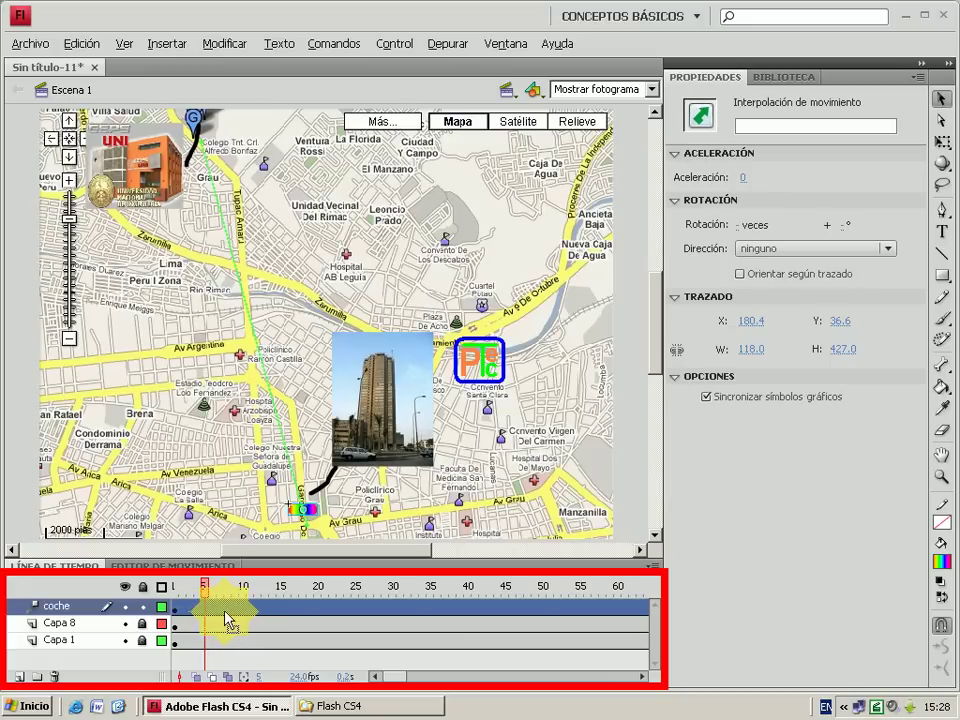
{"action": "left_click", "coordinate": [244, 612]}
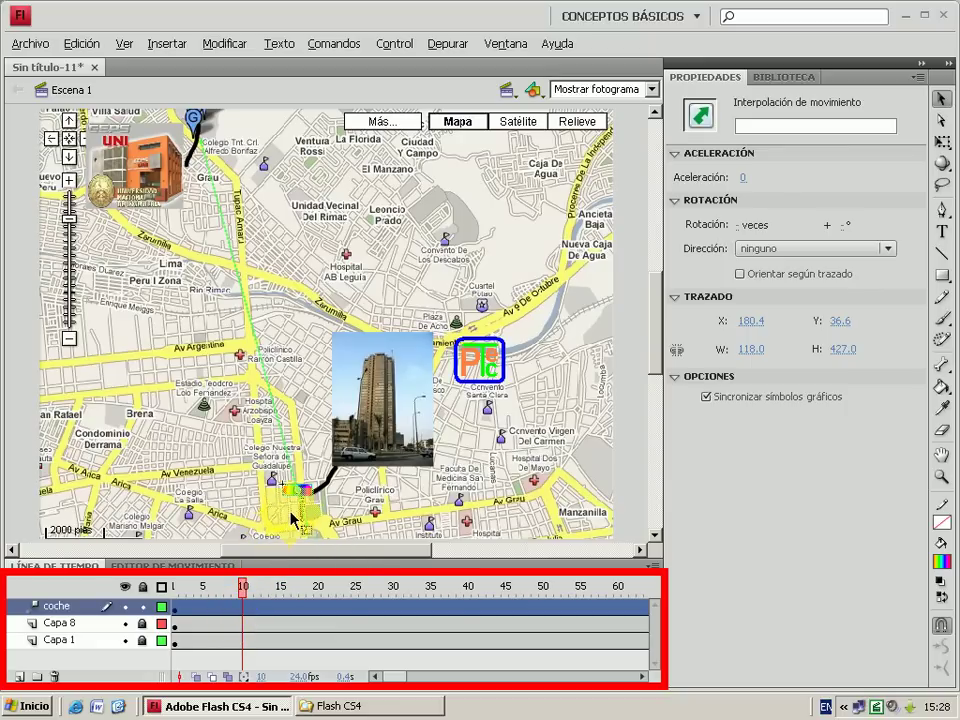
{"action": "mouse_move", "coordinate": [287, 489]}
{"action": "left_mouse_down"}
{"action": "mouse_move", "coordinate": [258, 526]}
{"action": "mouse_move", "coordinate": [267, 535]}
{"action": "left_mouse_up"}
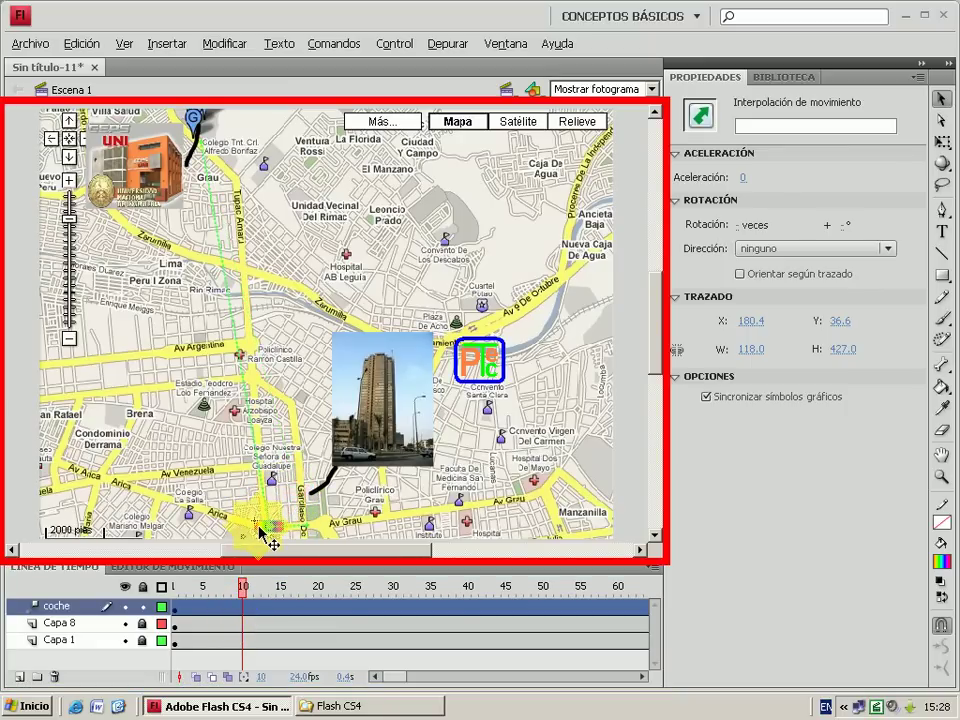
Step: Add car keyframes at frames 41 and 57 along the road north past Av Argentina
{"action": "left_click", "coordinate": [322, 588]}
{"action": "mouse_move", "coordinate": [341, 596]}
{"action": "left_mouse_down"}
{"action": "mouse_move", "coordinate": [505, 590]}
{"action": "mouse_move", "coordinate": [477, 594]}
{"action": "left_mouse_up"}
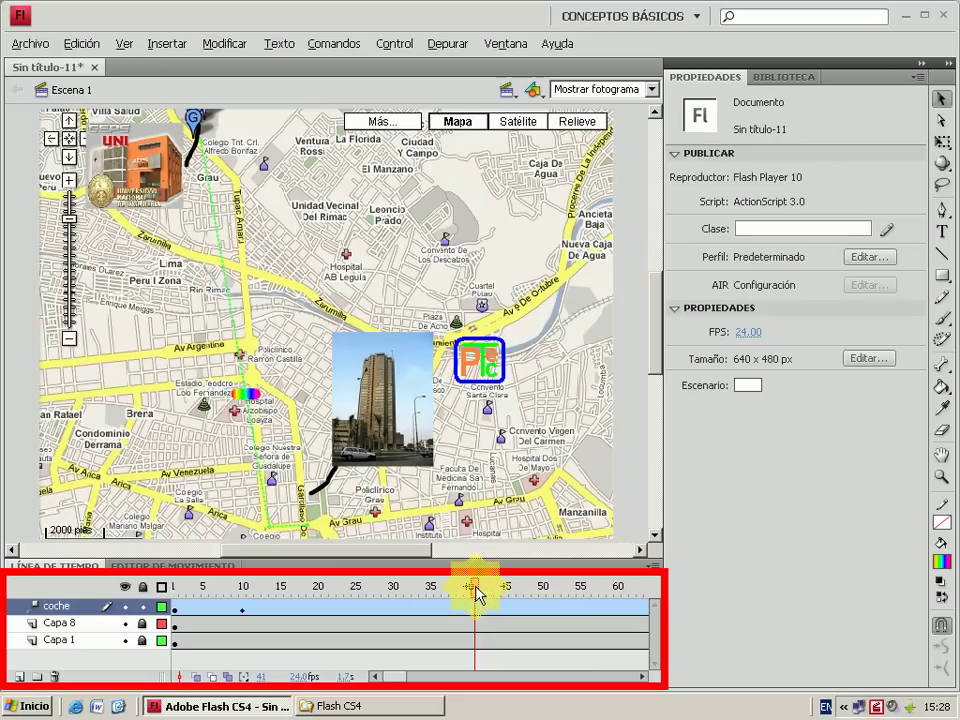
{"action": "left_click", "coordinate": [476, 612]}
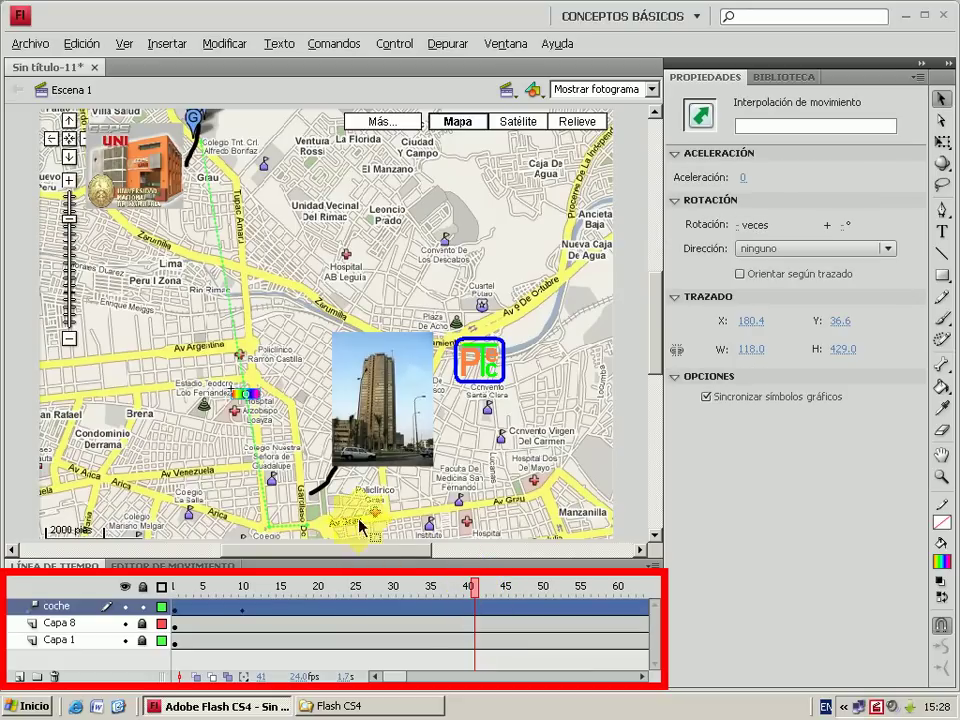
{"action": "left_click", "coordinate": [263, 397]}
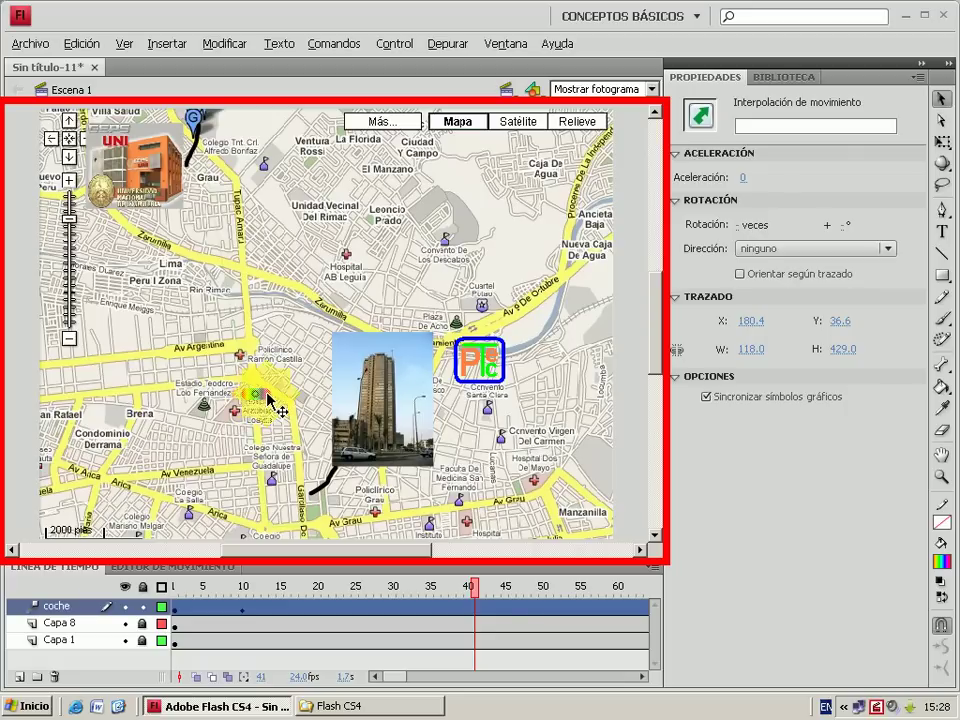
{"action": "left_click", "coordinate": [480, 593]}
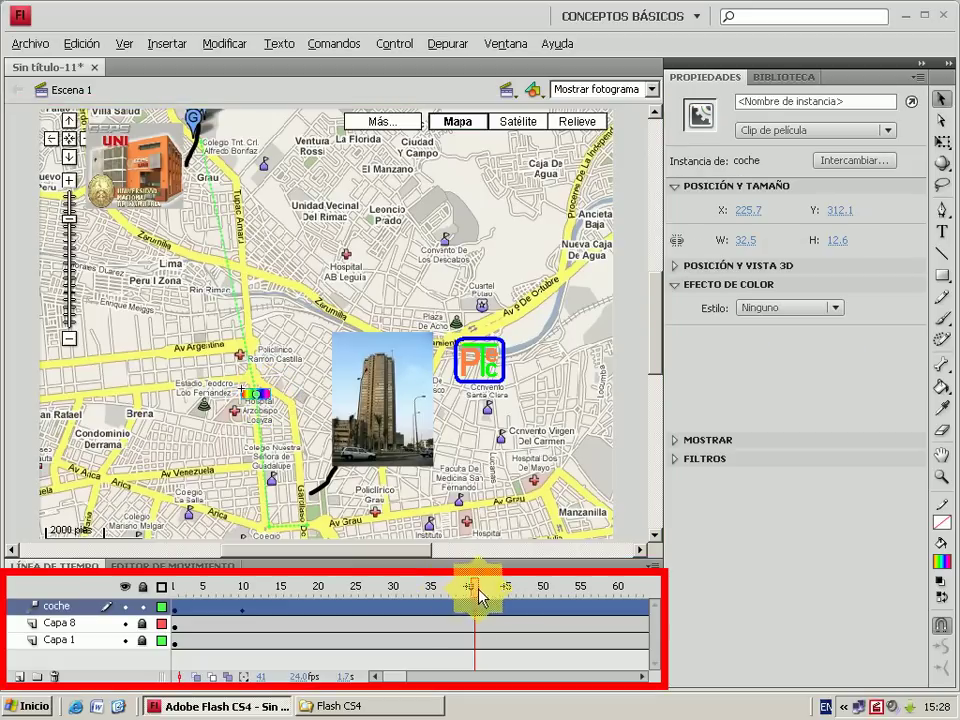
{"action": "left_click_drag", "start_coordinate": [475, 597], "coordinate": [596, 595]}
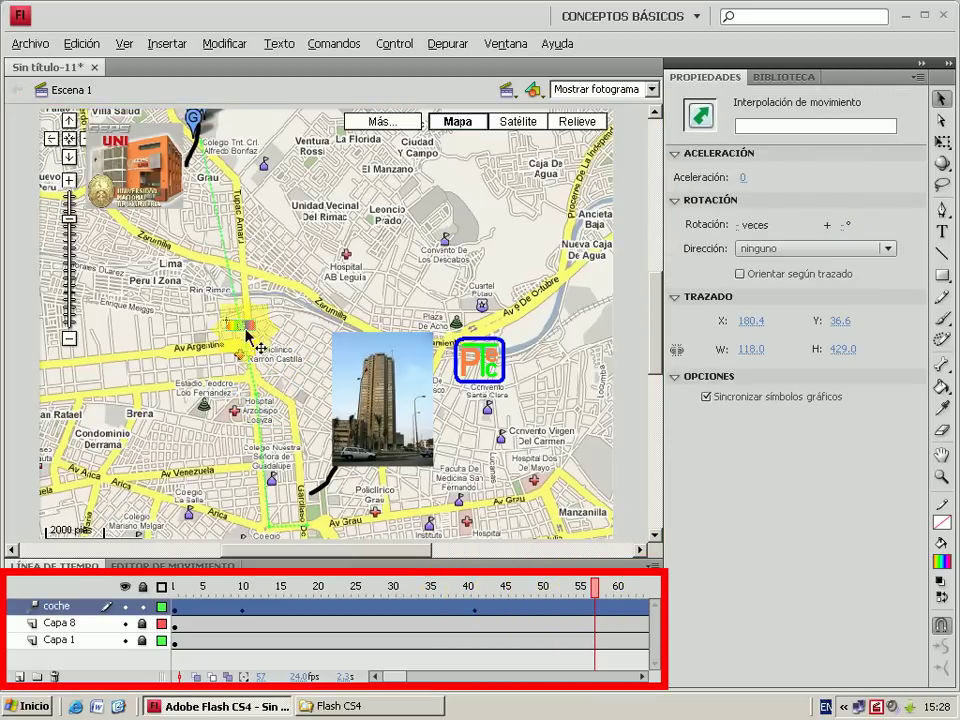
{"action": "left_click", "coordinate": [248, 326]}
{"action": "left_click", "coordinate": [251, 330]}
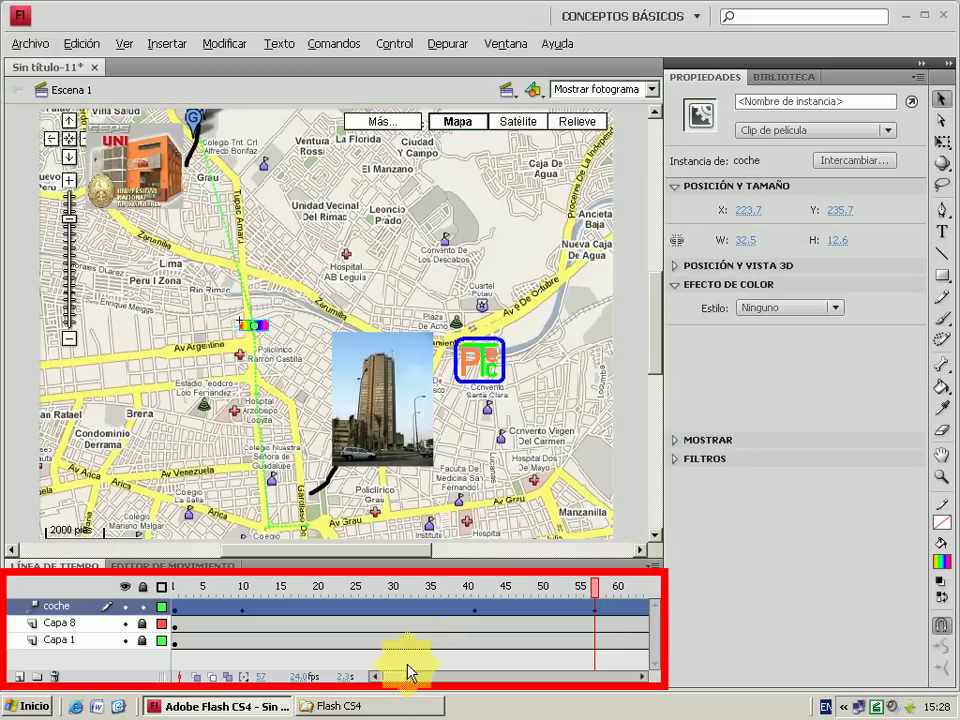
Step: Add keyframes at frames 72 and 89, moving the car north to Grau beside the UNI logo
{"action": "left_click_drag", "start_coordinate": [401, 676], "coordinate": [422, 676]}
{"action": "left_click_drag", "start_coordinate": [243, 588], "coordinate": [354, 598]}
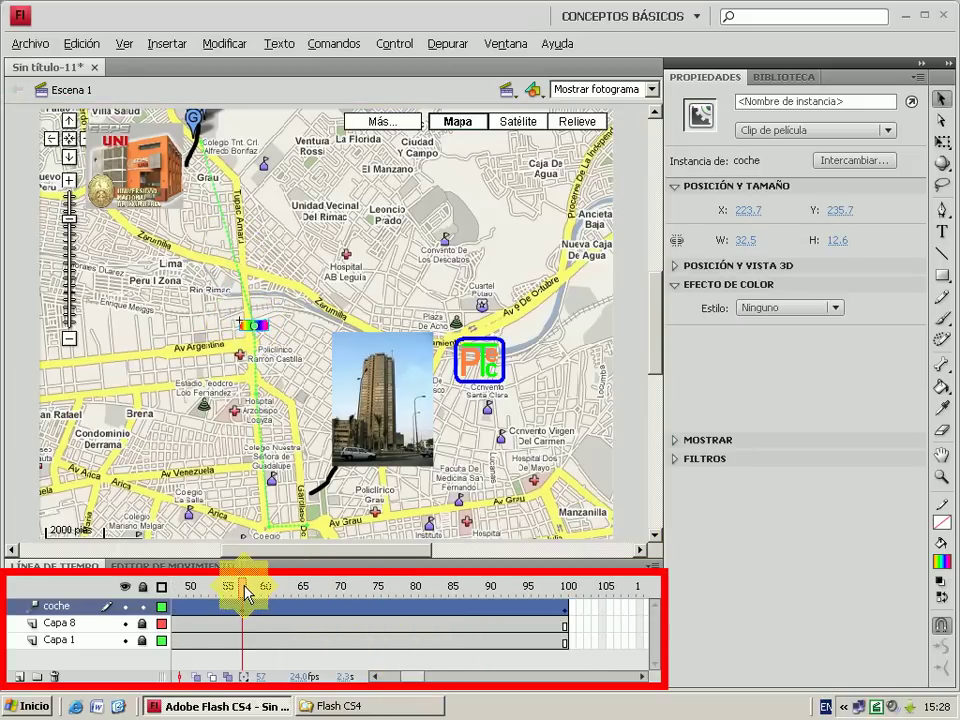
{"action": "left_click", "coordinate": [354, 600]}
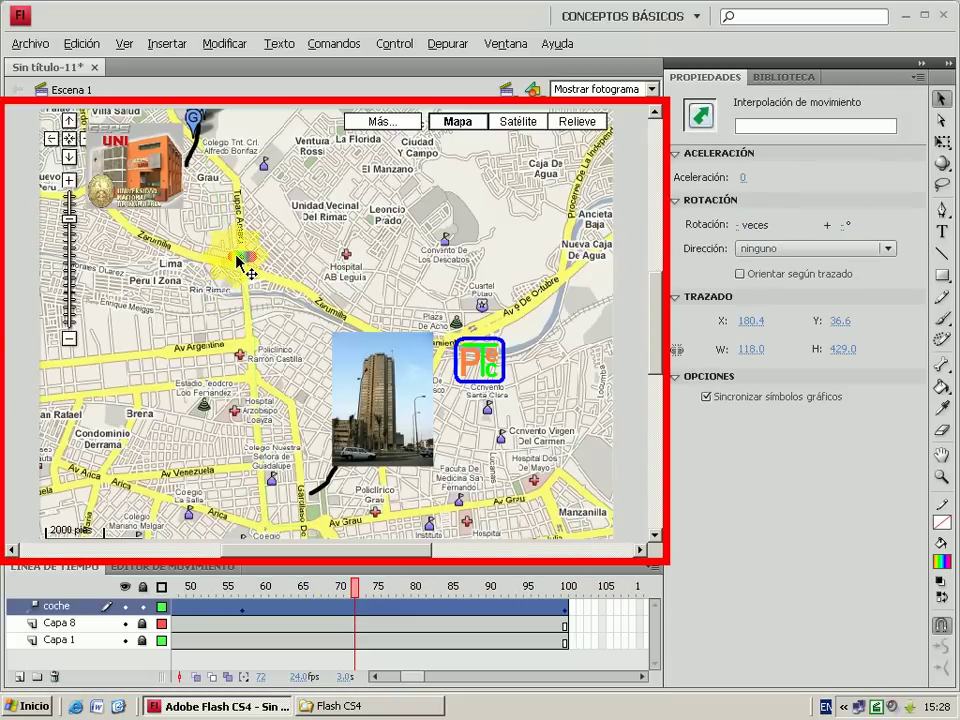
{"action": "left_click", "coordinate": [241, 262]}
{"action": "left_click_drag", "start_coordinate": [357, 597], "coordinate": [483, 597]}
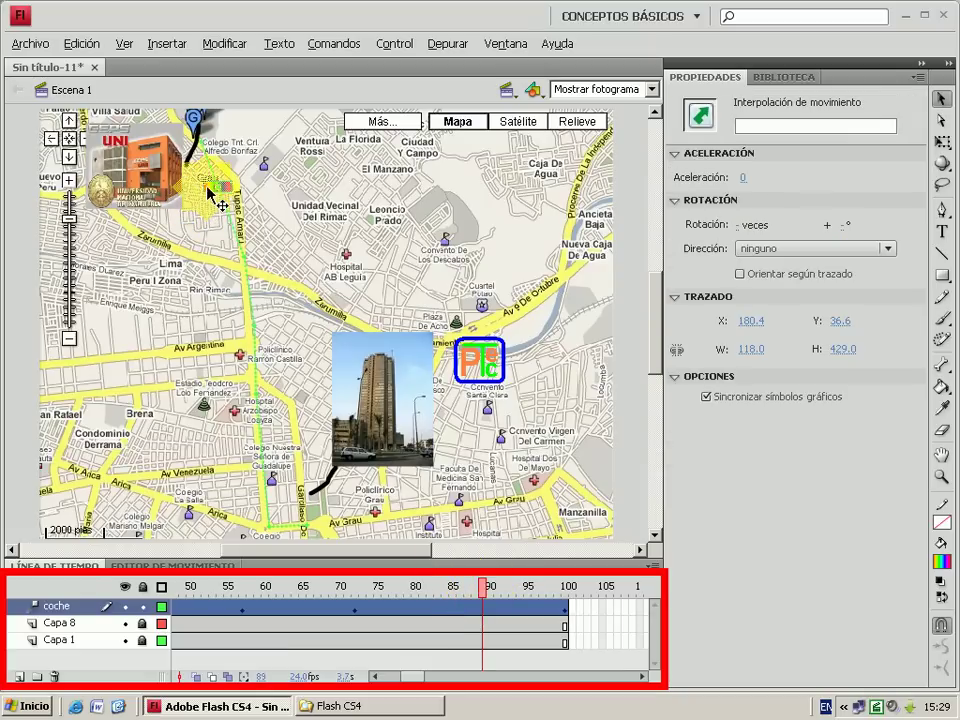
{"action": "left_click_drag", "start_coordinate": [220, 203], "coordinate": [231, 211]}
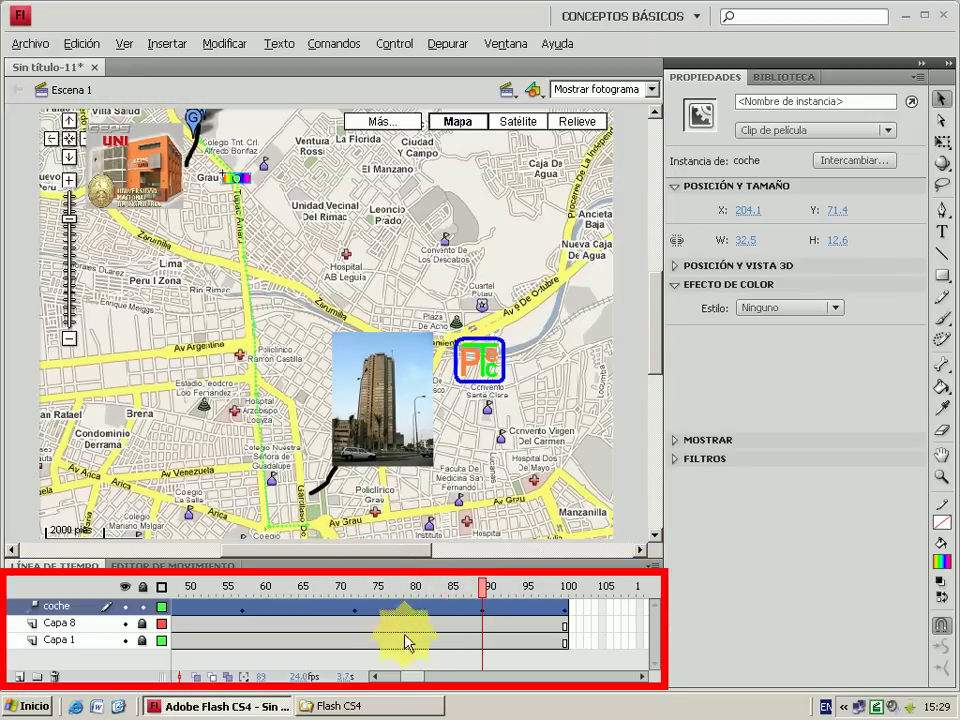
{"action": "left_click_drag", "start_coordinate": [414, 677], "coordinate": [392, 677]}
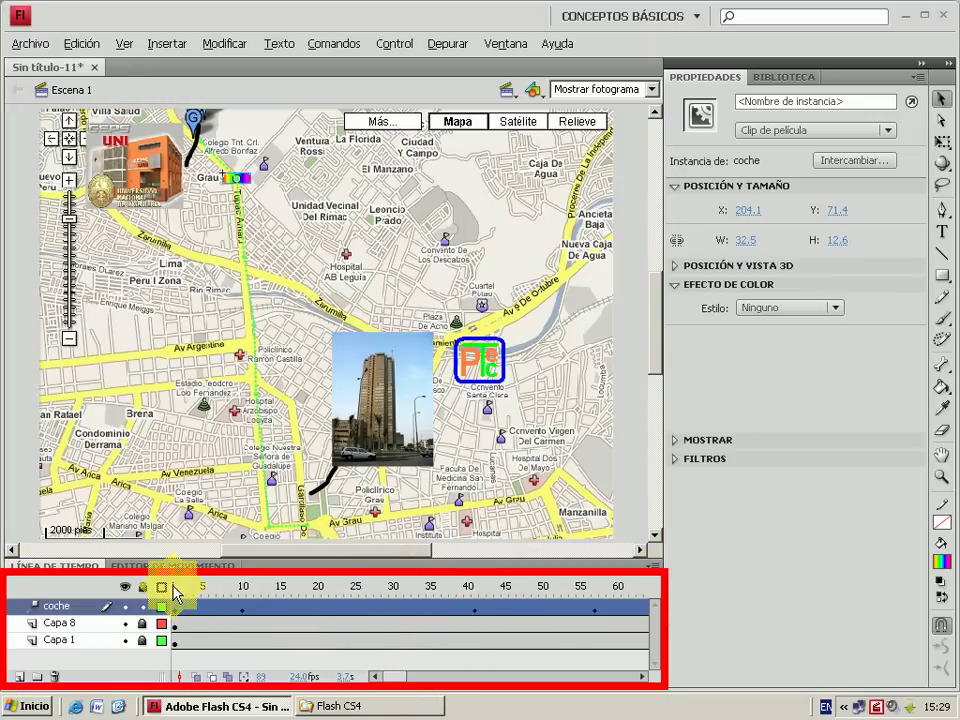
Step: Play the car's route from frame 1, then select the coche tween at frame 10
{"action": "left_click", "coordinate": [176, 588]}
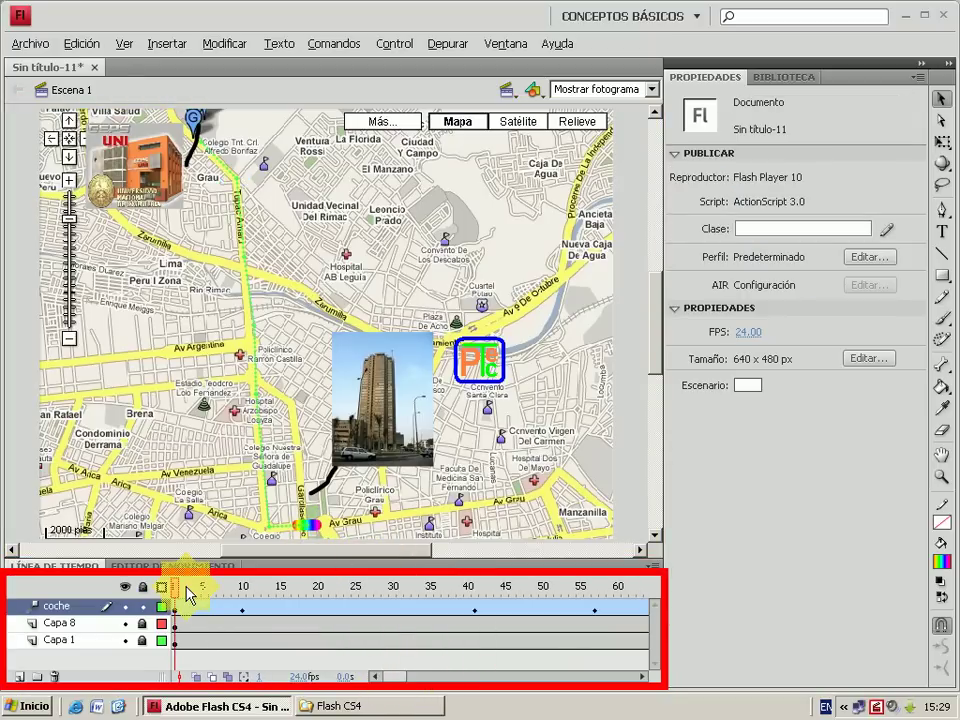
{"action": "key", "text": "Return"}
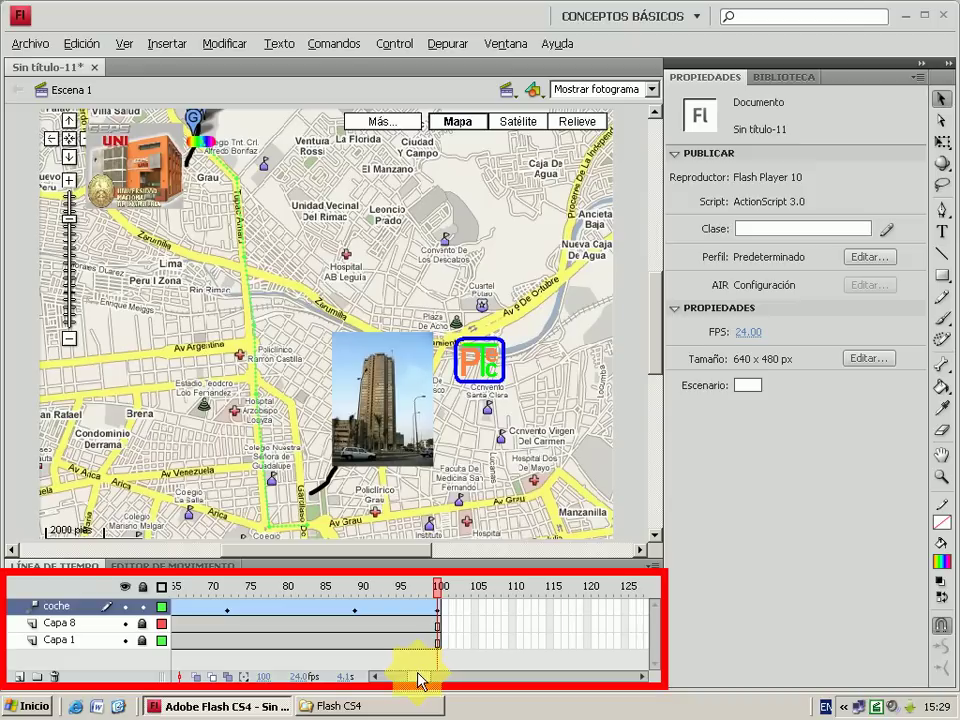
{"action": "left_click_drag", "start_coordinate": [418, 680], "coordinate": [381, 681]}
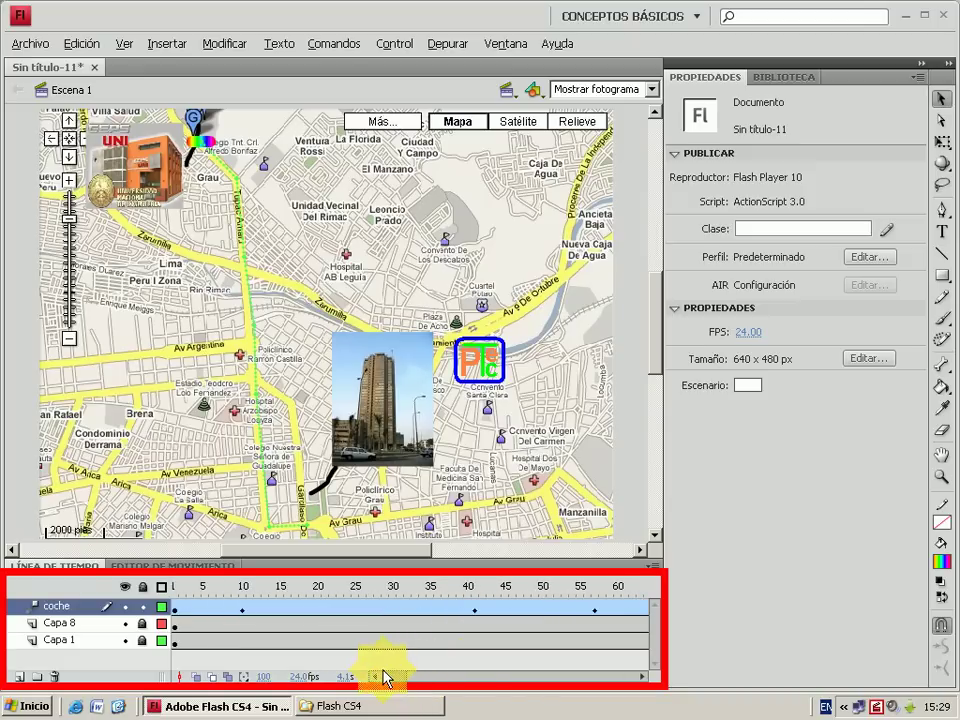
{"action": "left_click", "coordinate": [245, 603]}
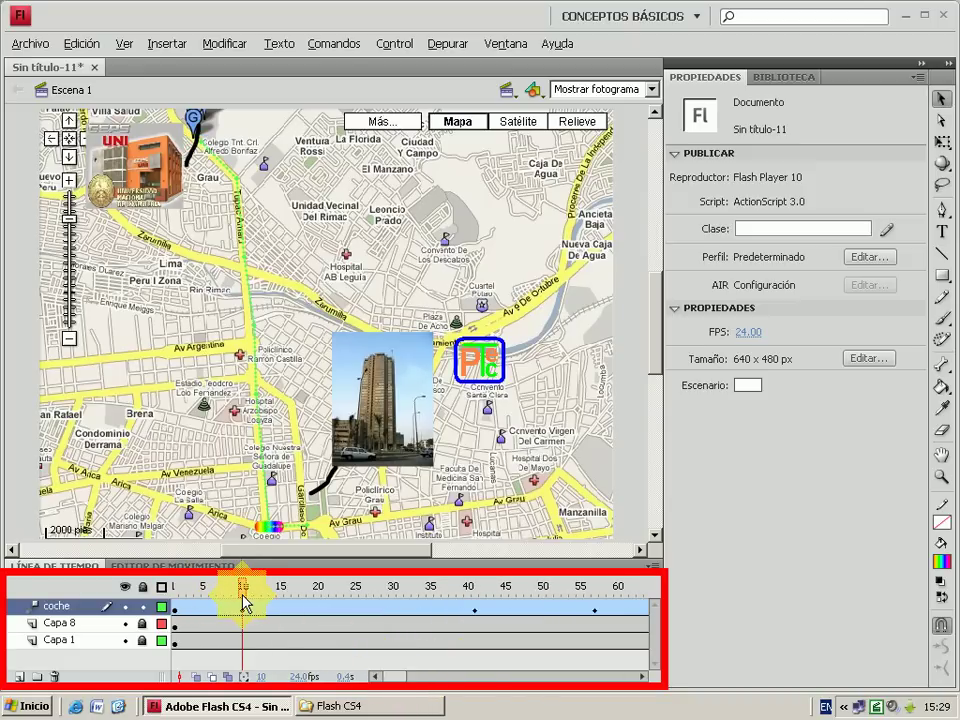
{"action": "left_click", "coordinate": [243, 610]}
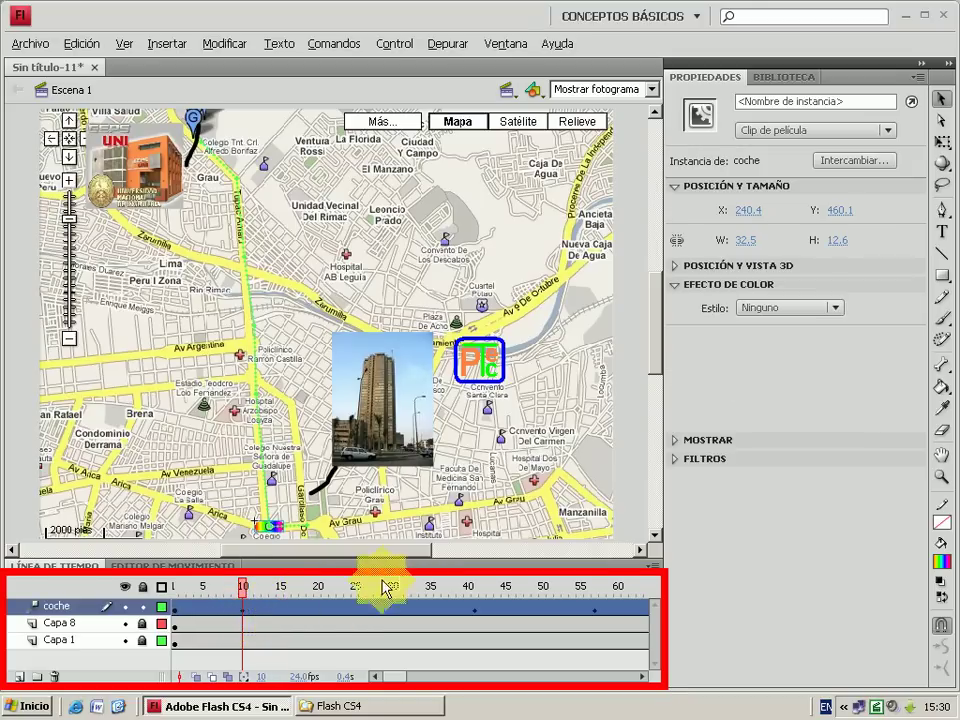
{"action": "left_click", "coordinate": [716, 432]}
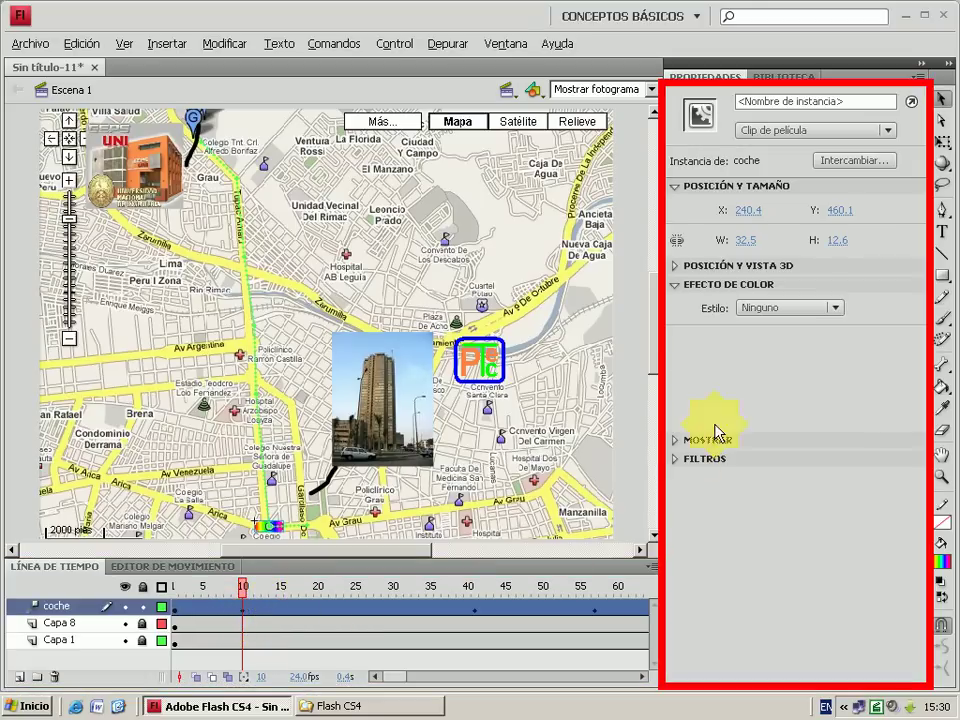
Step: Try a 3D rotation, then move the car to the bottom end of its path
{"action": "left_click", "coordinate": [946, 168]}
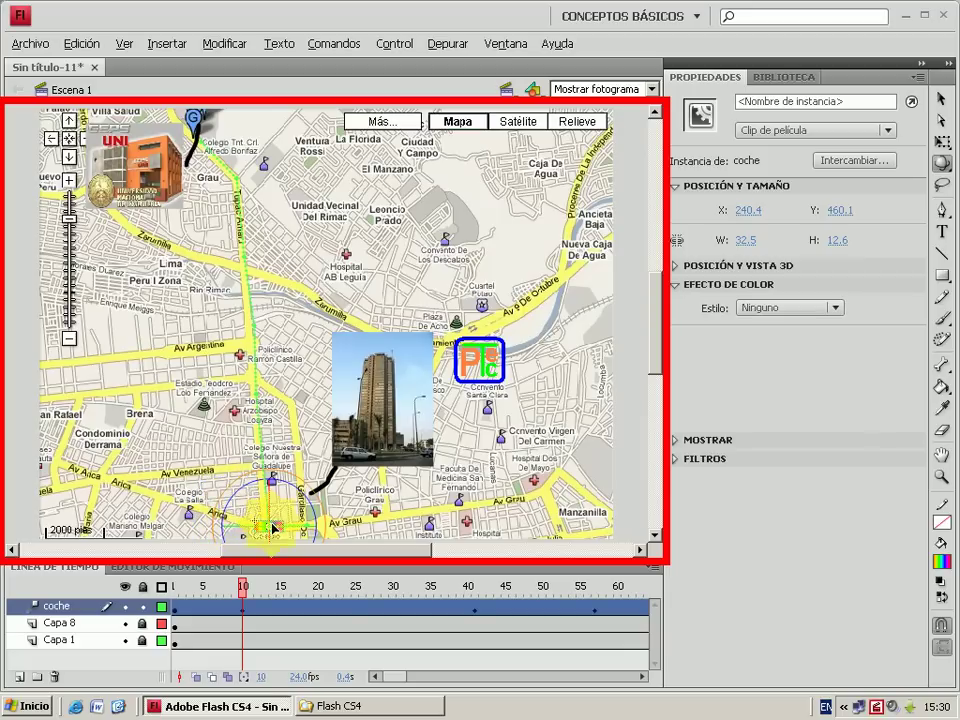
{"action": "mouse_move", "coordinate": [266, 530]}
{"action": "left_mouse_down"}
{"action": "mouse_move", "coordinate": [246, 492]}
{"action": "mouse_move", "coordinate": [292, 493]}
{"action": "mouse_move", "coordinate": [306, 505]}
{"action": "left_mouse_up"}
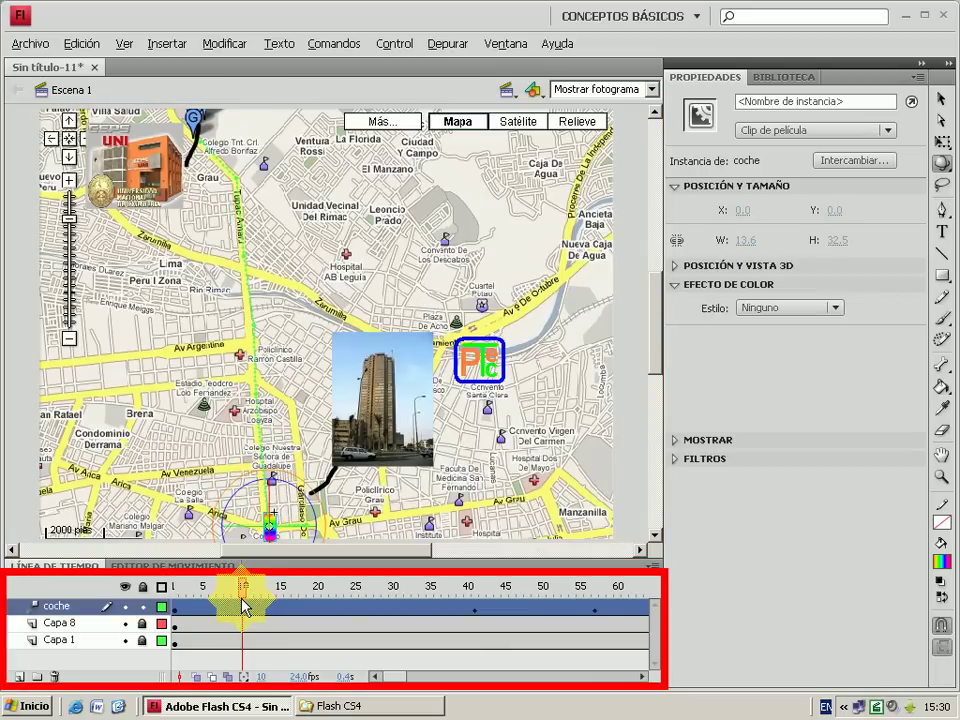
{"action": "mouse_move", "coordinate": [244, 600]}
{"action": "left_mouse_down"}
{"action": "mouse_move", "coordinate": [192, 601]}
{"action": "mouse_move", "coordinate": [228, 601]}
{"action": "left_mouse_up"}
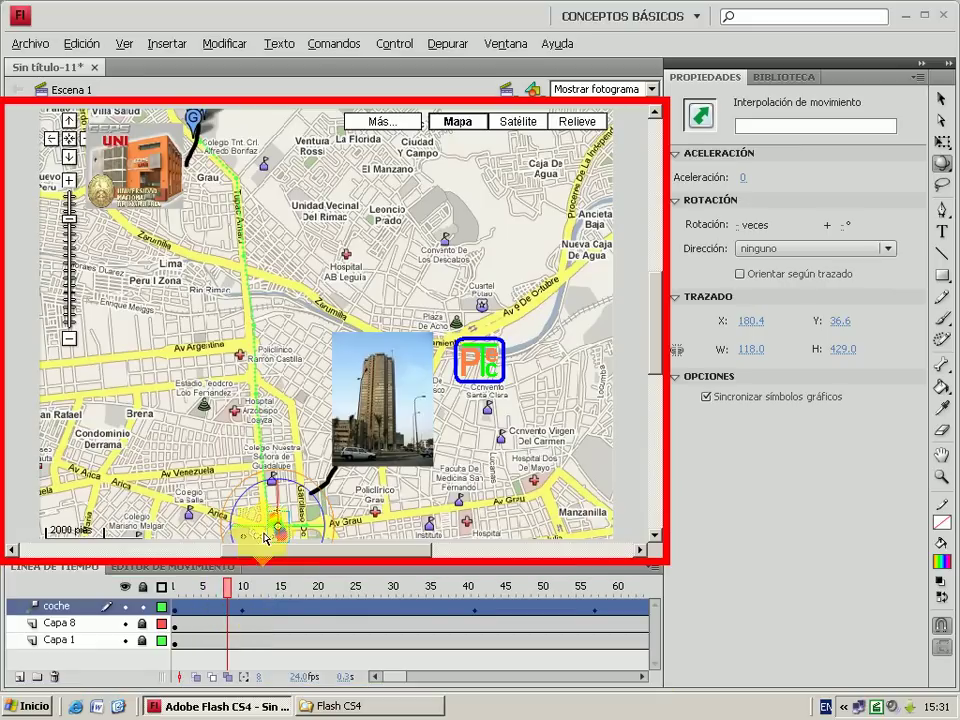
{"action": "mouse_move", "coordinate": [277, 524]}
{"action": "left_mouse_down"}
{"action": "mouse_move", "coordinate": [253, 493]}
{"action": "mouse_move", "coordinate": [262, 520]}
{"action": "left_mouse_up"}
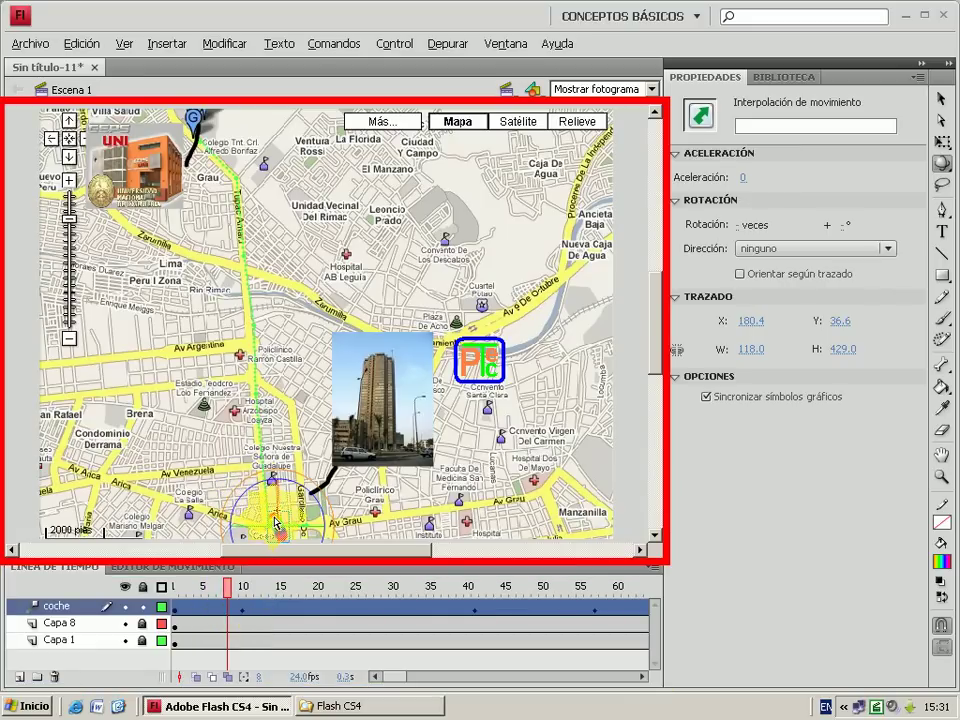
{"action": "left_click", "coordinate": [276, 521]}
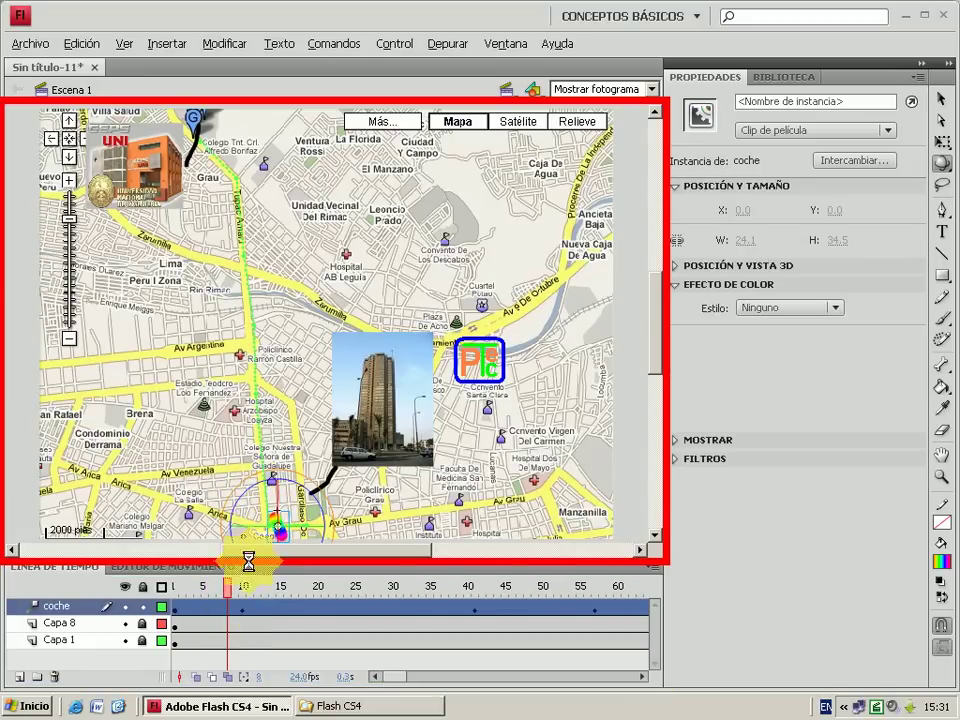
{"action": "left_click", "coordinate": [941, 102]}
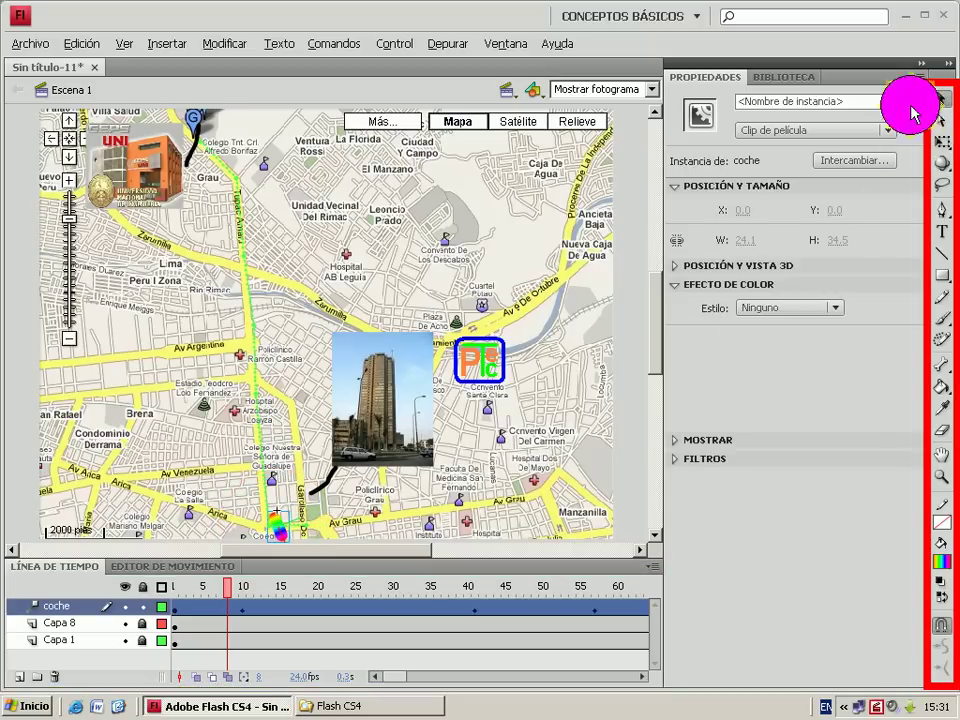
{"action": "left_click", "coordinate": [280, 533]}
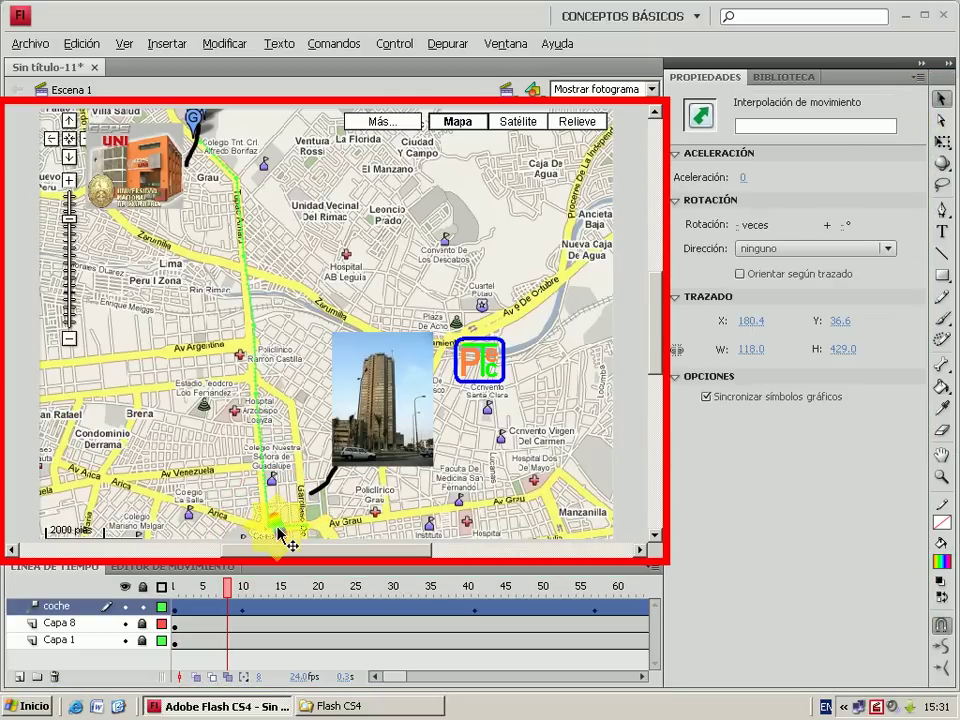
{"action": "mouse_move", "coordinate": [279, 530]}
{"action": "left_mouse_down"}
{"action": "mouse_move", "coordinate": [266, 514]}
{"action": "mouse_move", "coordinate": [272, 530]}
{"action": "left_mouse_up"}
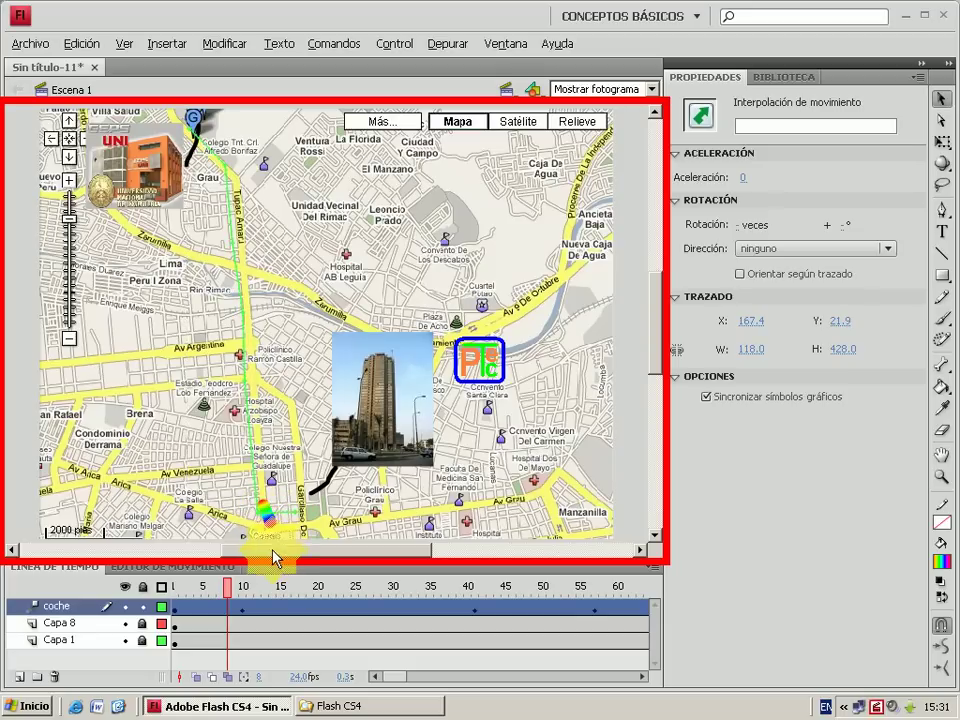
{"action": "left_click", "coordinate": [233, 612]}
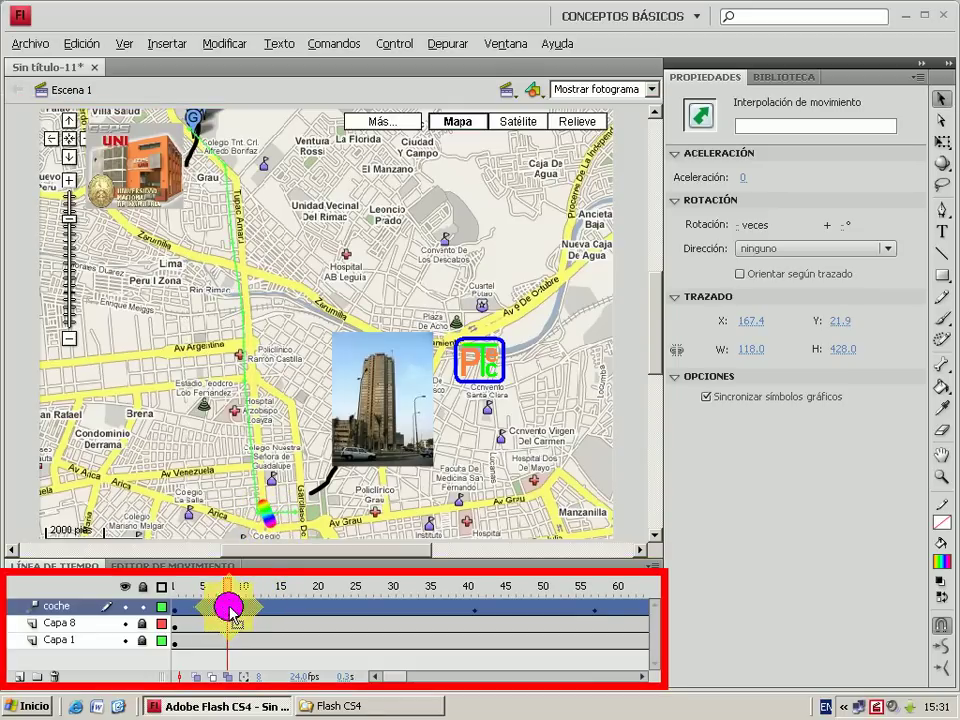
Step: Keyframe the car at the Av Grau corner around frames 9–10
{"action": "left_click", "coordinate": [268, 520]}
{"action": "left_click_drag", "start_coordinate": [270, 517], "coordinate": [281, 540]}
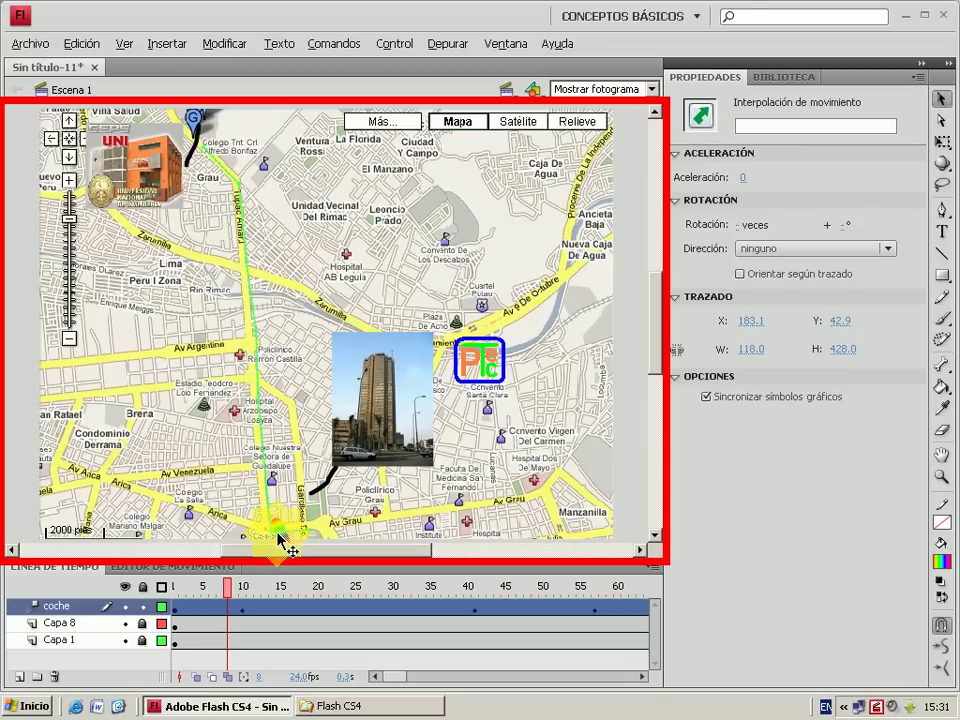
{"action": "left_click", "coordinate": [235, 586]}
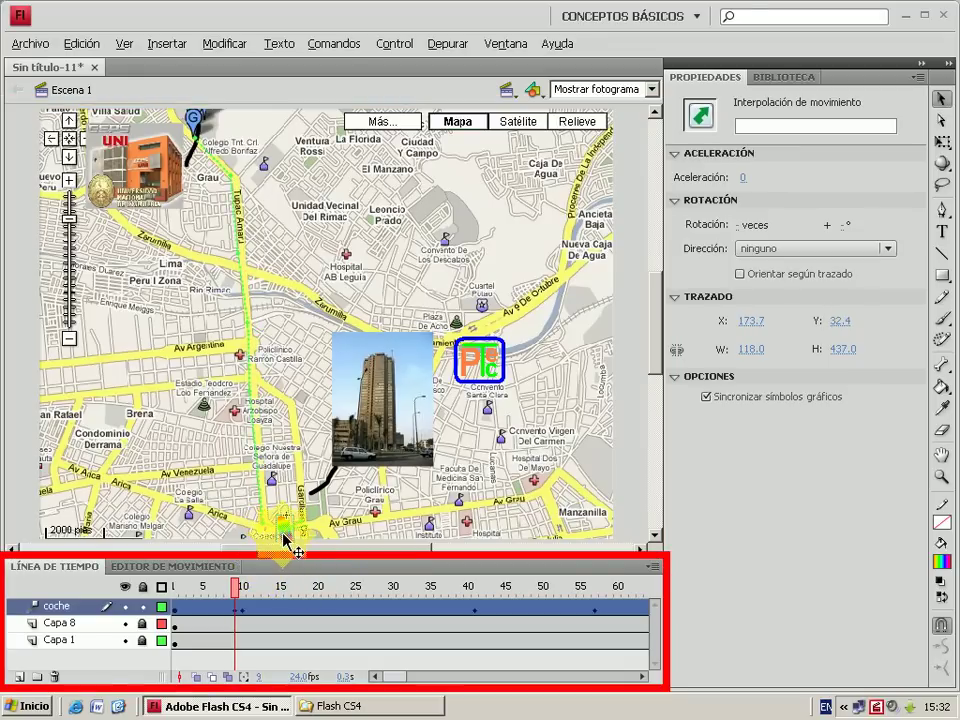
{"action": "left_click_drag", "start_coordinate": [282, 537], "coordinate": [268, 527]}
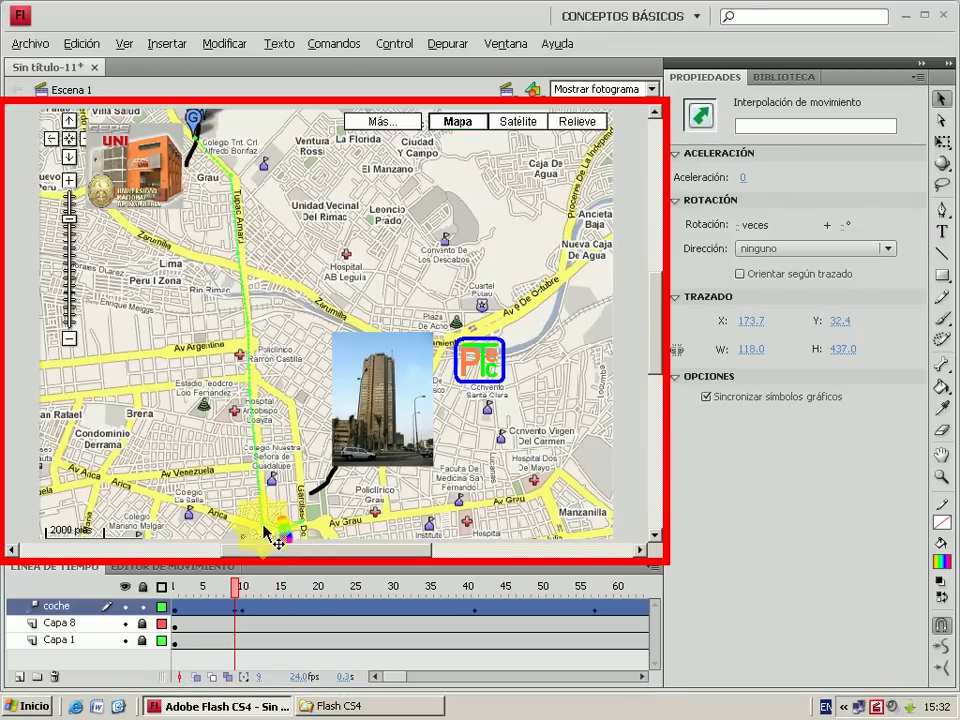
{"action": "left_click", "coordinate": [240, 612]}
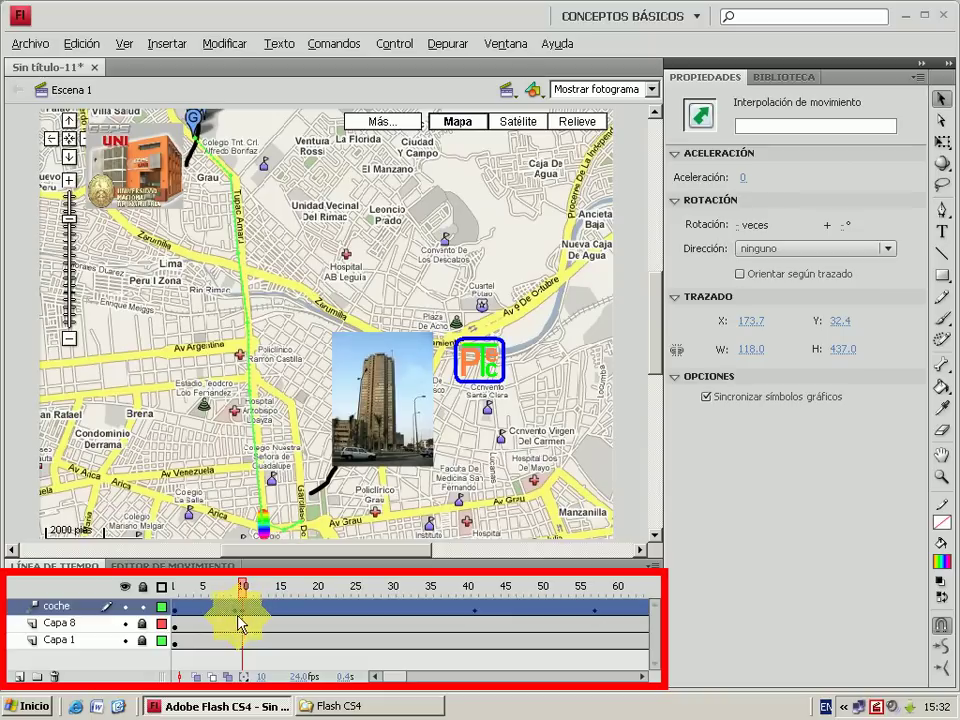
{"action": "left_click", "coordinate": [236, 614]}
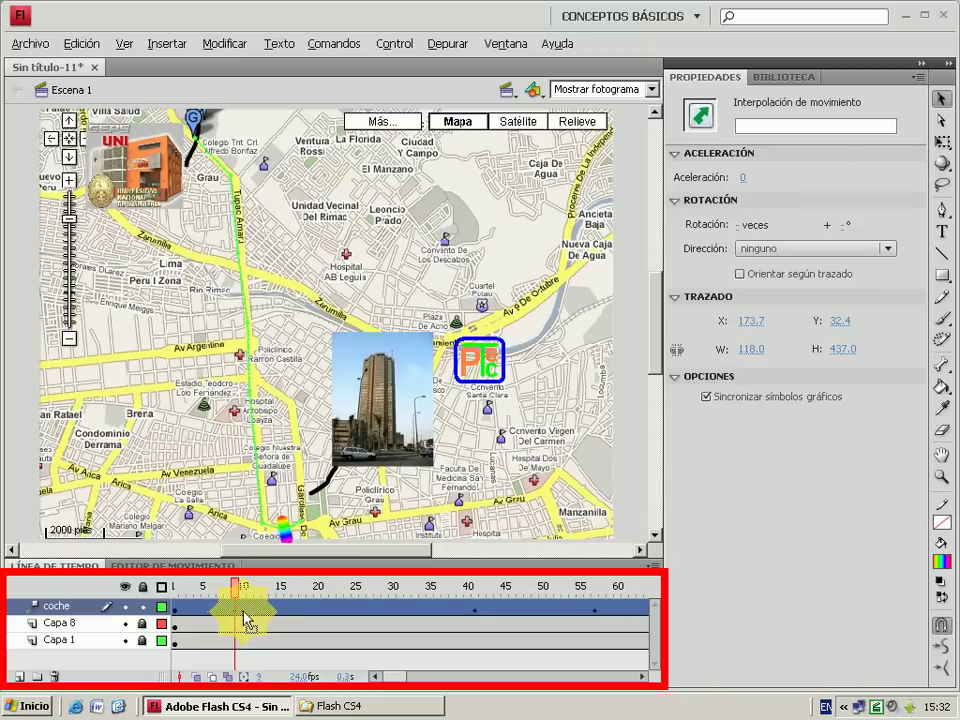
{"action": "left_click", "coordinate": [238, 619]}
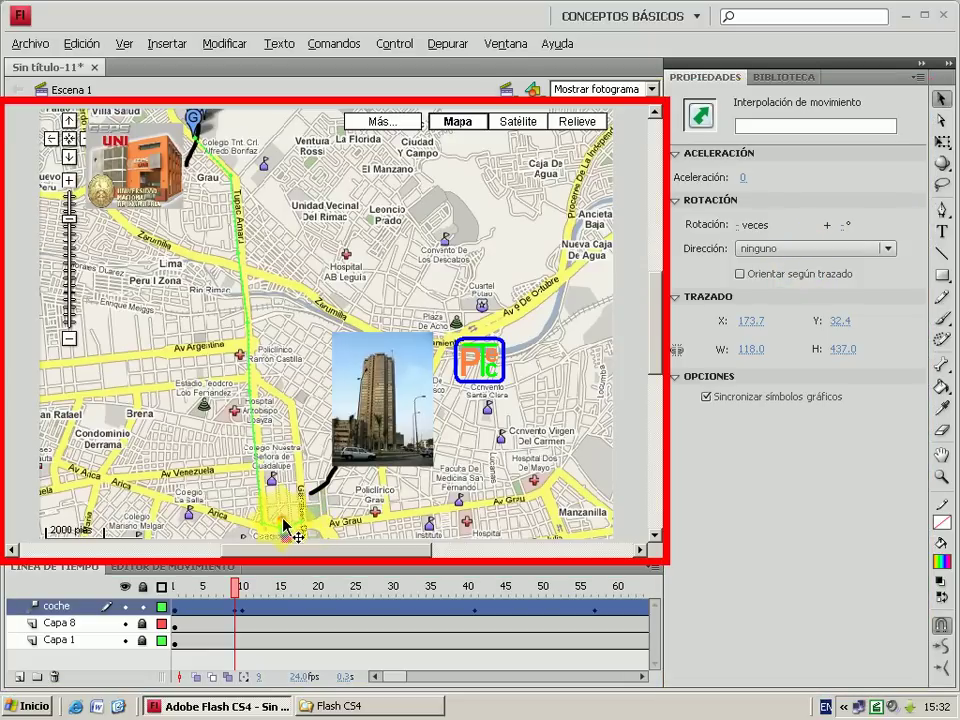
Step: Rotate the car in 3D at frame 9 to lie sideways along Av Grau (33.5 × 13.6)
{"action": "left_click", "coordinate": [288, 528]}
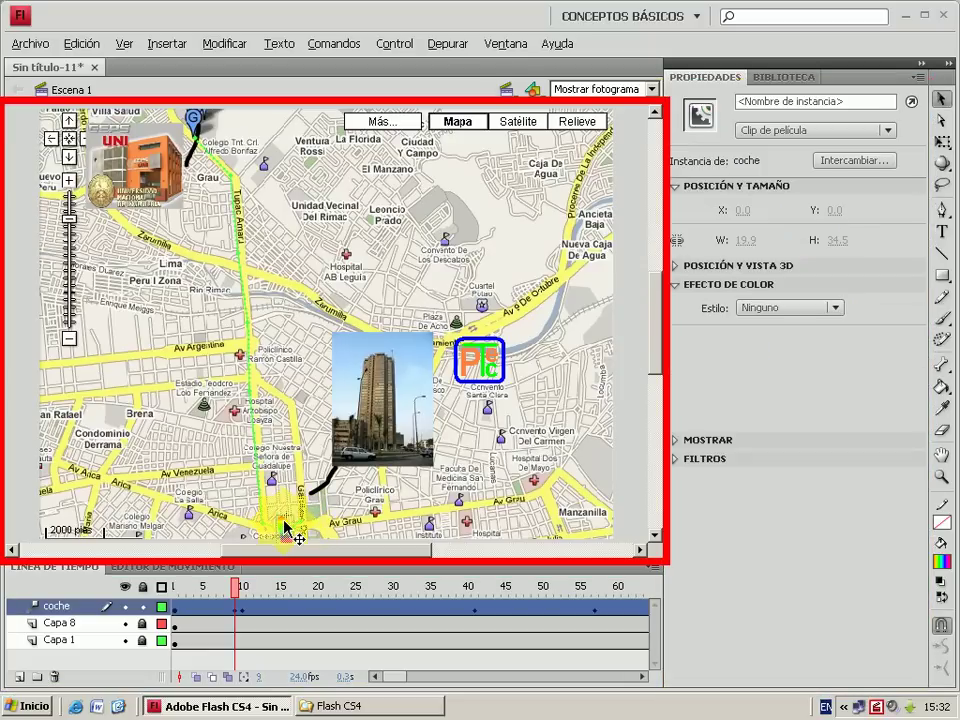
{"action": "left_click", "coordinate": [943, 166]}
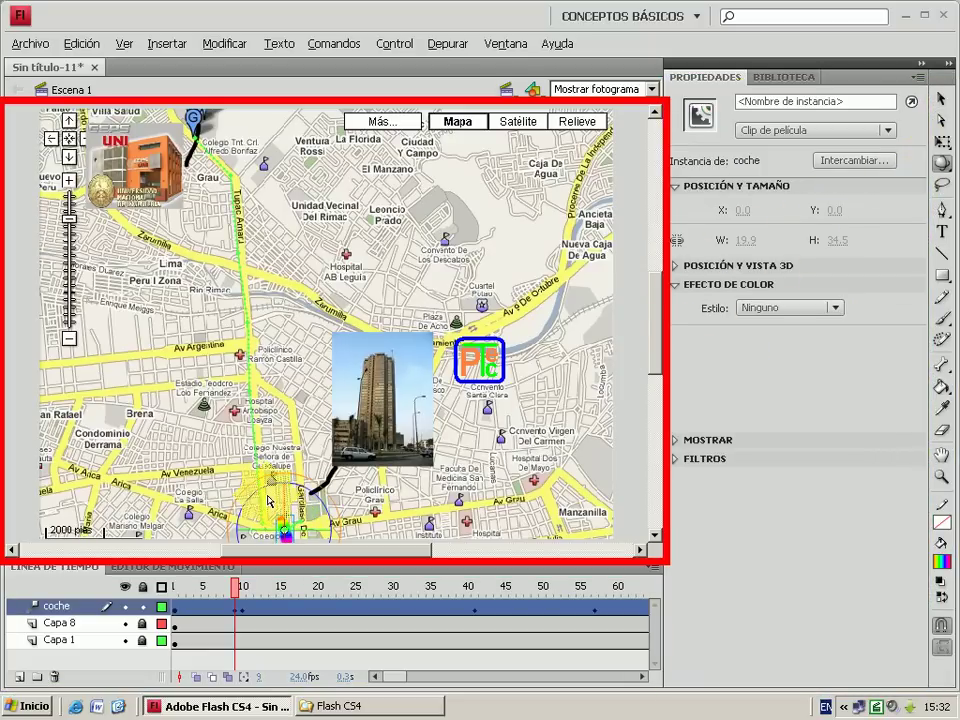
{"action": "left_click_drag", "start_coordinate": [261, 490], "coordinate": [233, 546]}
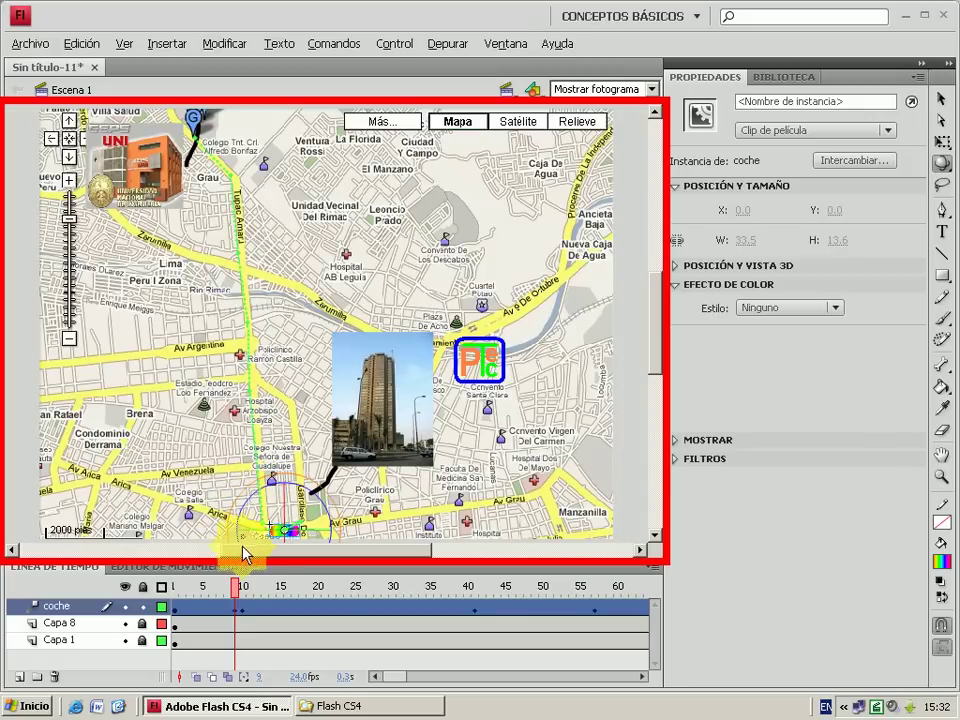
{"action": "left_click", "coordinate": [246, 607]}
{"action": "left_click", "coordinate": [249, 608]}
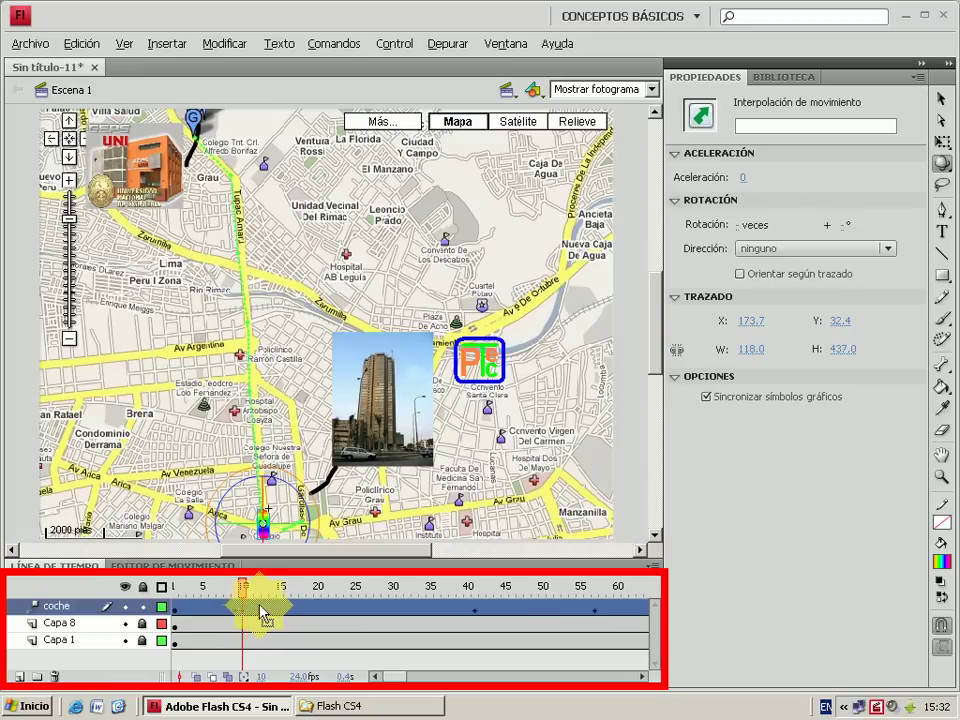
Step: Replay the turn, then select the car beside the UNI logo at frame 85 for 3D rotation
{"action": "left_click", "coordinate": [175, 592]}
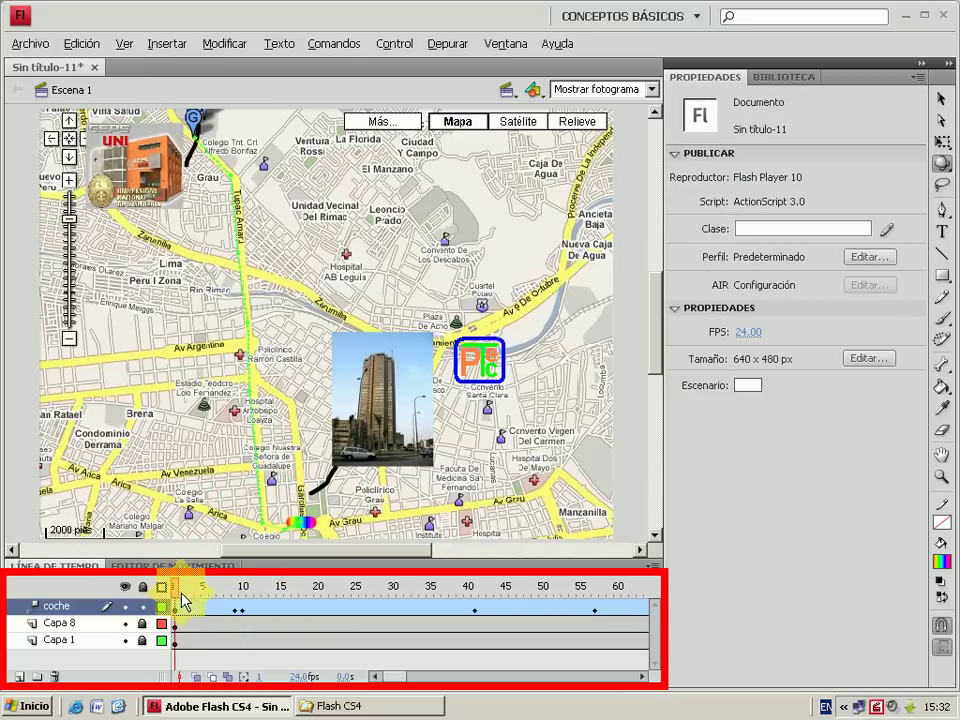
{"action": "key", "text": "Return"}
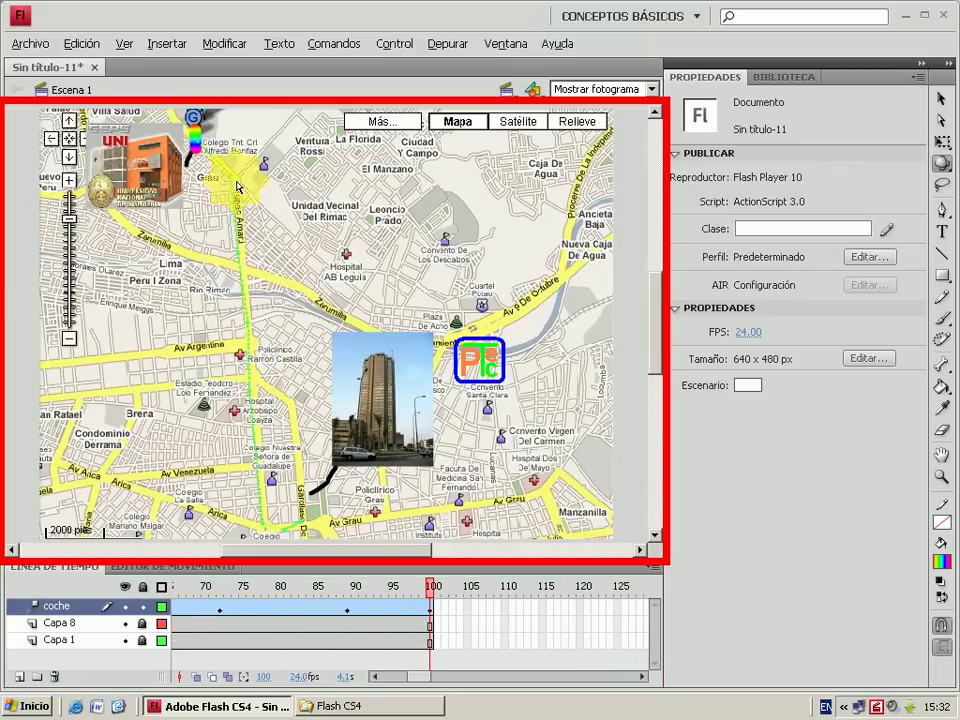
{"action": "left_click", "coordinate": [350, 603]}
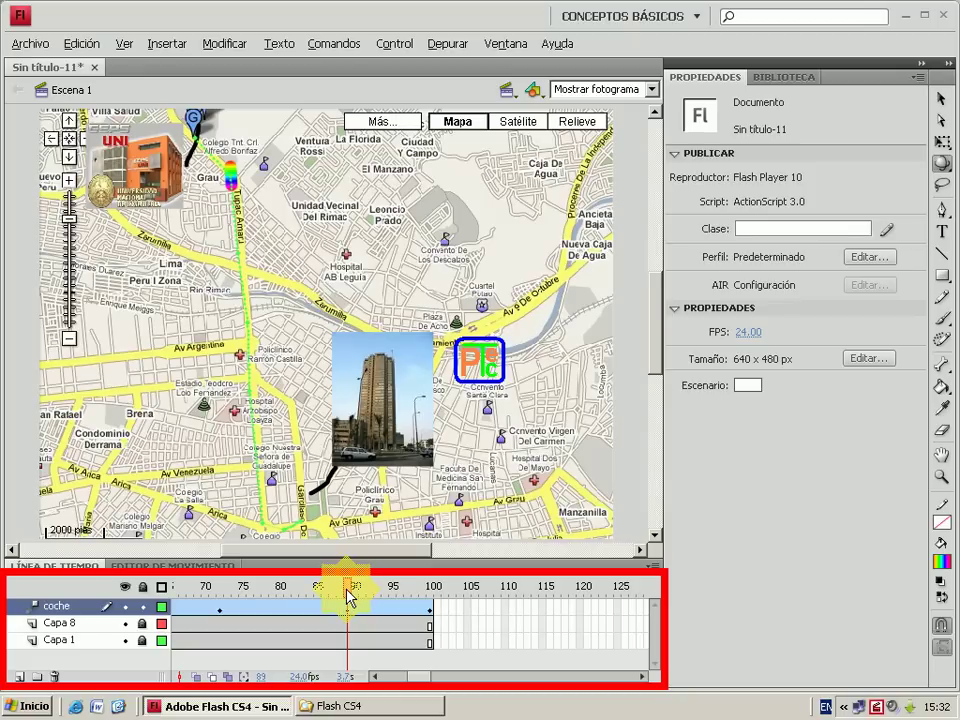
{"action": "left_click", "coordinate": [357, 607]}
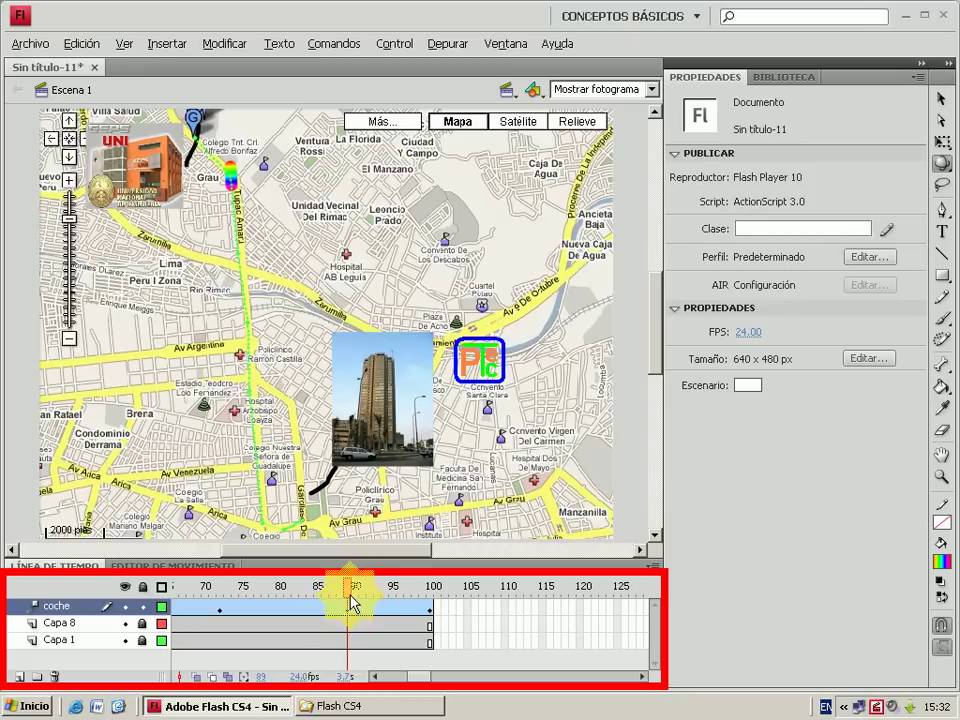
{"action": "left_click_drag", "start_coordinate": [348, 597], "coordinate": [320, 601]}
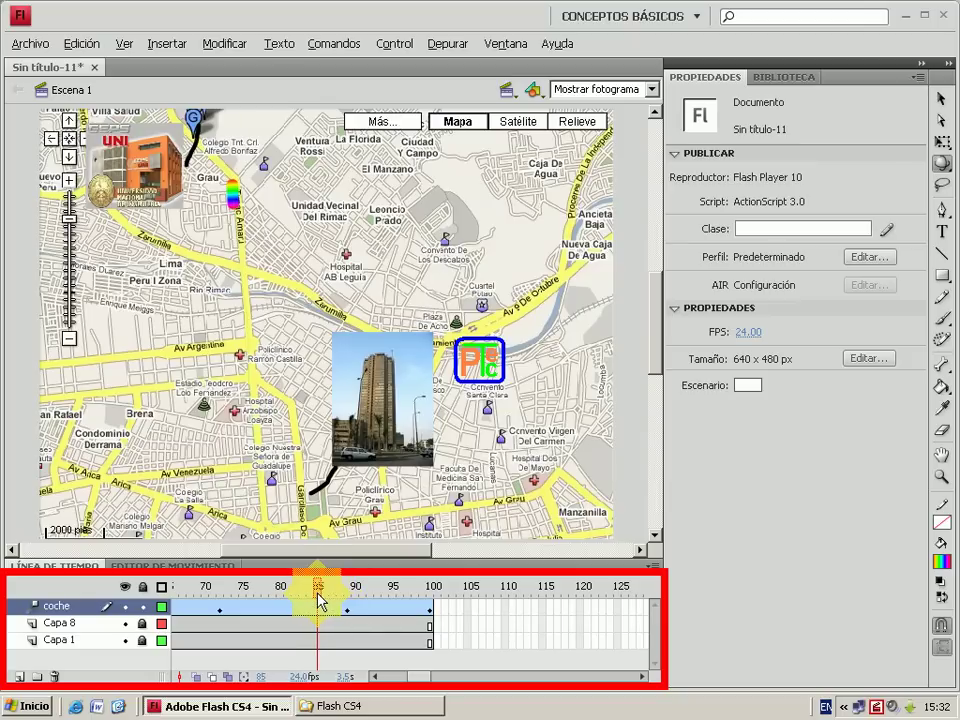
{"action": "left_click", "coordinate": [236, 212]}
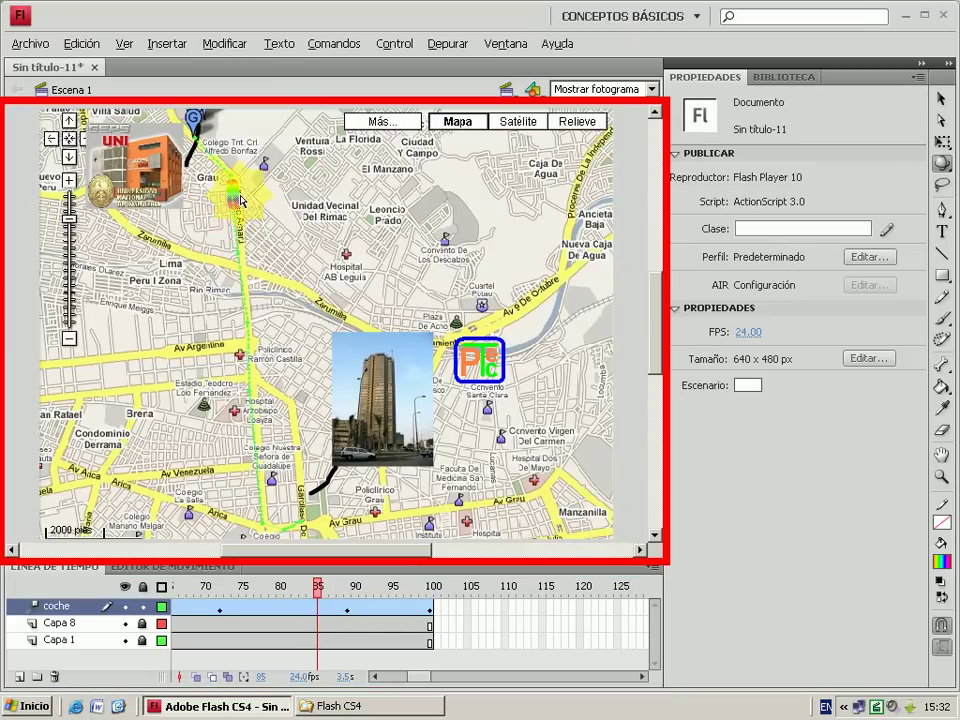
{"action": "left_click", "coordinate": [240, 197]}
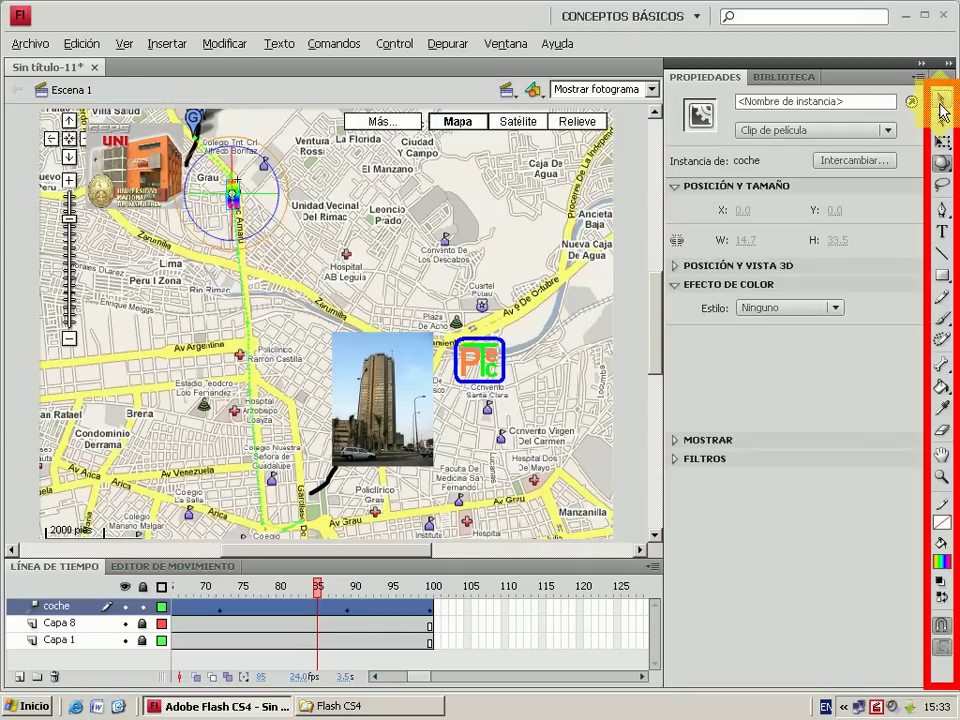
Step: Nudge the car slightly down-right onto the road at frame 85
{"action": "left_click", "coordinate": [940, 100]}
{"action": "left_click", "coordinate": [238, 193]}
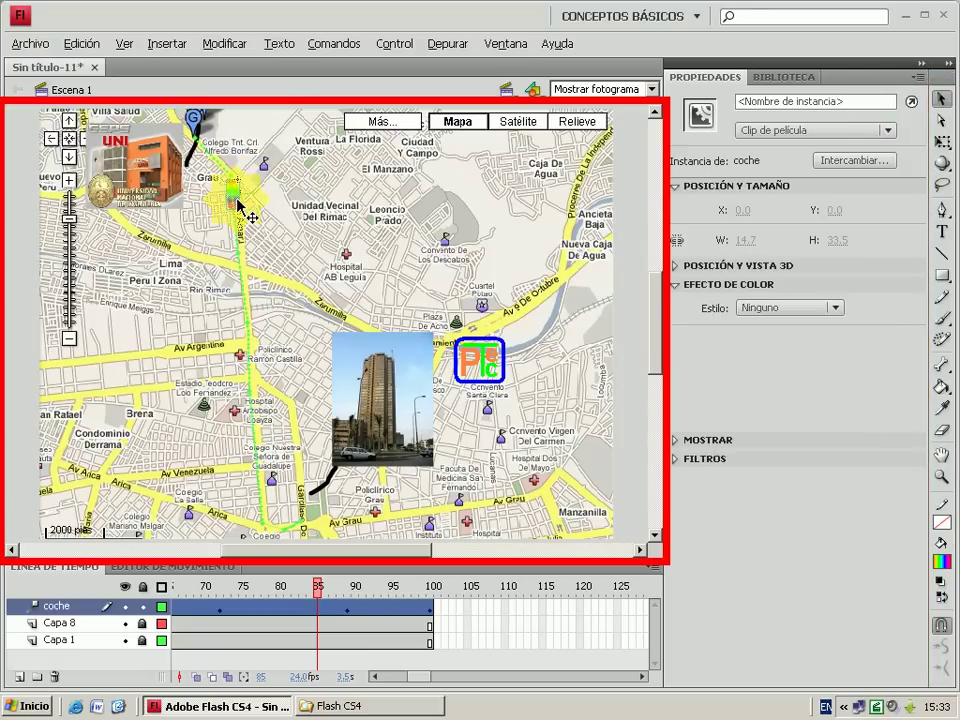
{"action": "left_click_drag", "start_coordinate": [238, 196], "coordinate": [250, 205]}
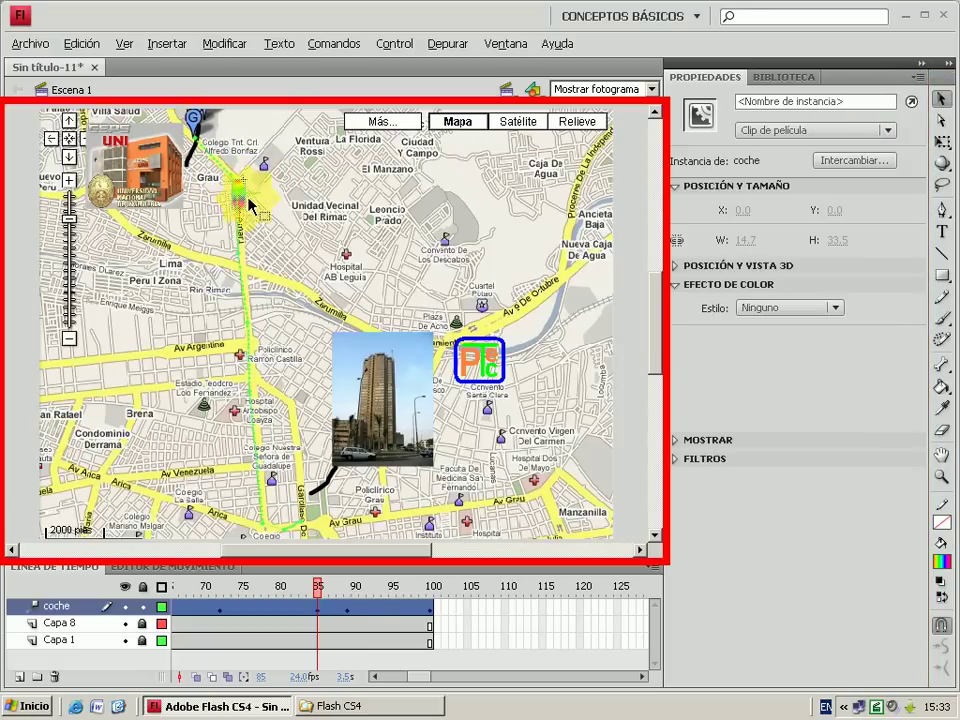
{"action": "left_click", "coordinate": [321, 622]}
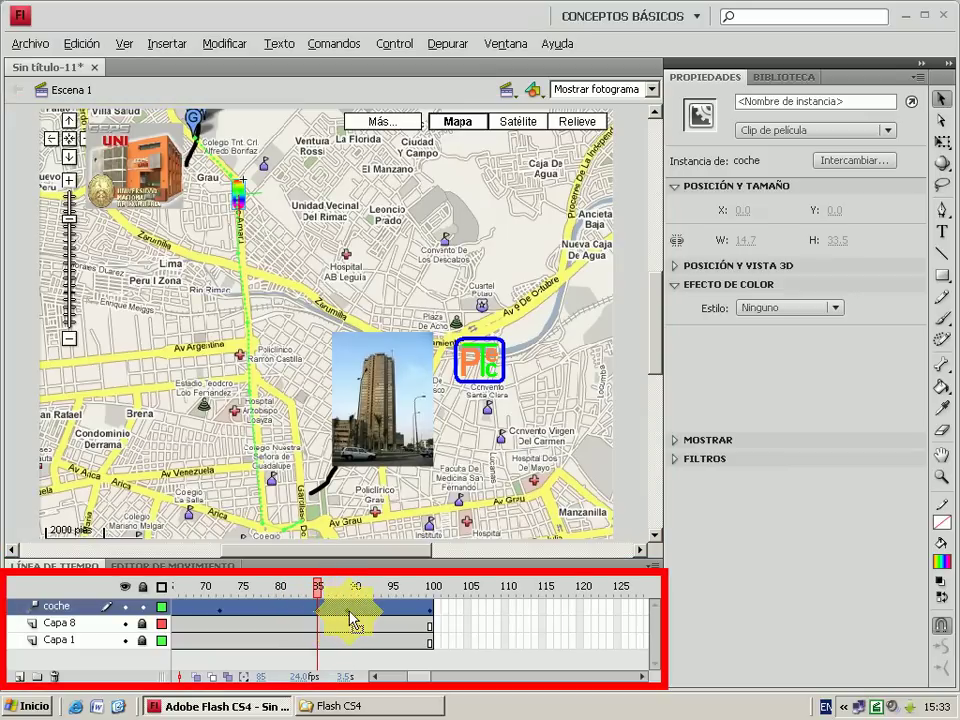
Step: Rotate the car around its Z axis at frame 89, giving 31.4 × 31.4
{"action": "left_click", "coordinate": [348, 614]}
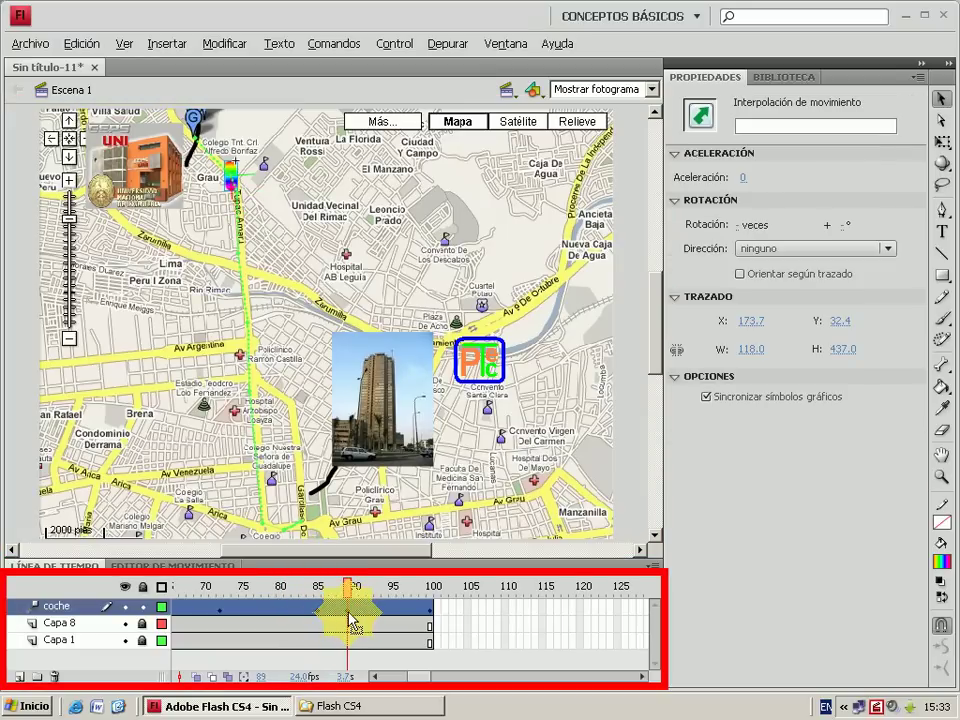
{"action": "left_click", "coordinate": [946, 168]}
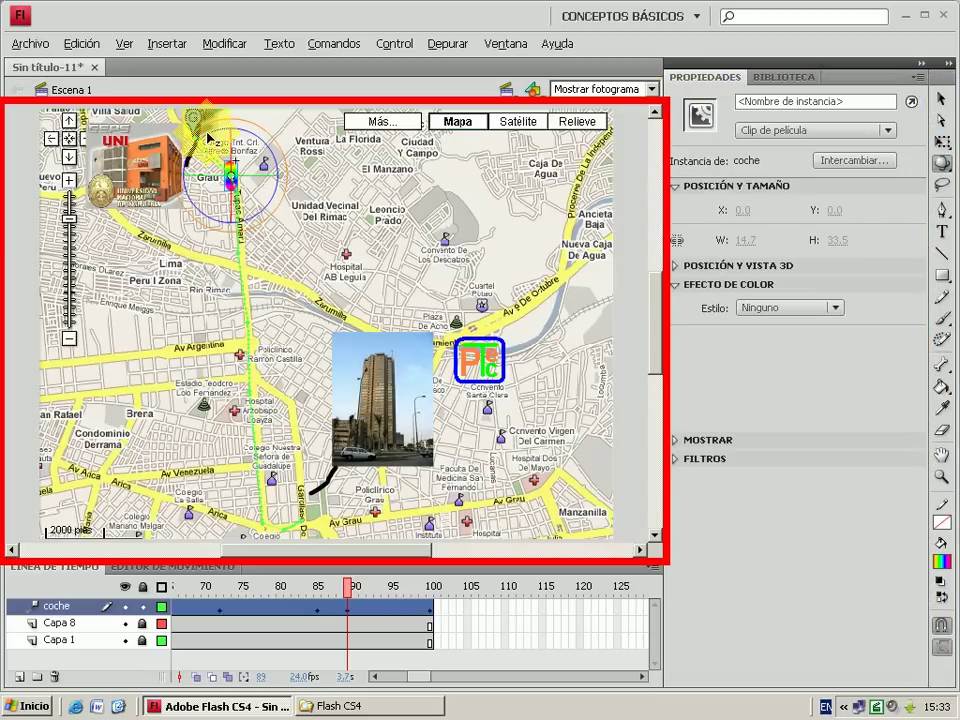
{"action": "mouse_move", "coordinate": [208, 133]}
{"action": "left_mouse_down"}
{"action": "mouse_move", "coordinate": [186, 160]}
{"action": "mouse_move", "coordinate": [193, 151]}
{"action": "left_mouse_up"}
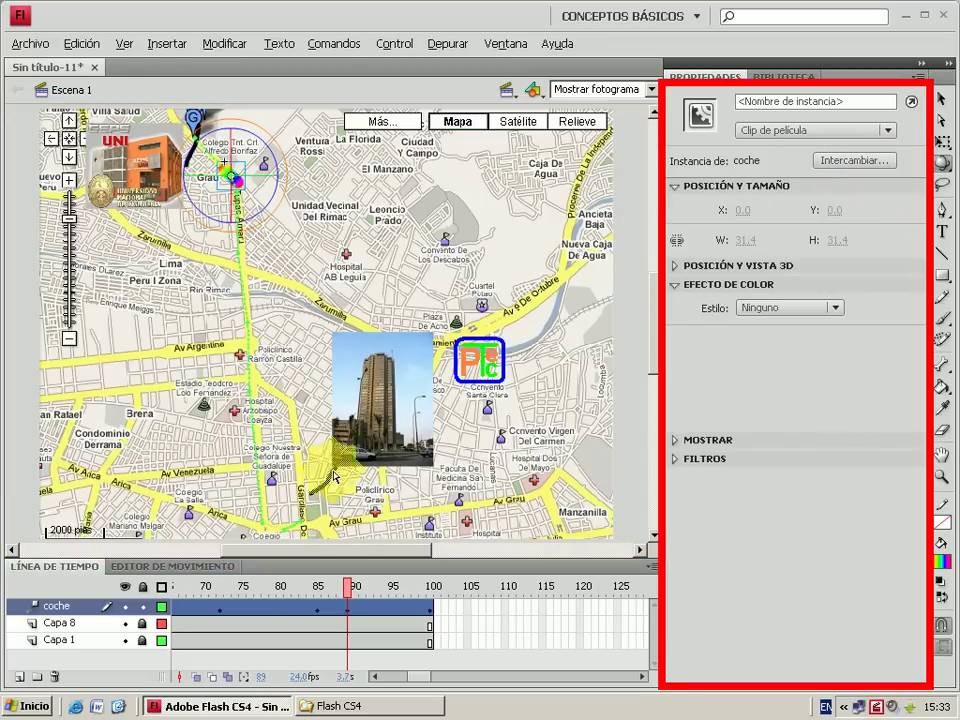
{"action": "left_click", "coordinate": [408, 678]}
{"action": "left_click_drag", "start_coordinate": [408, 678], "coordinate": [182, 678]}
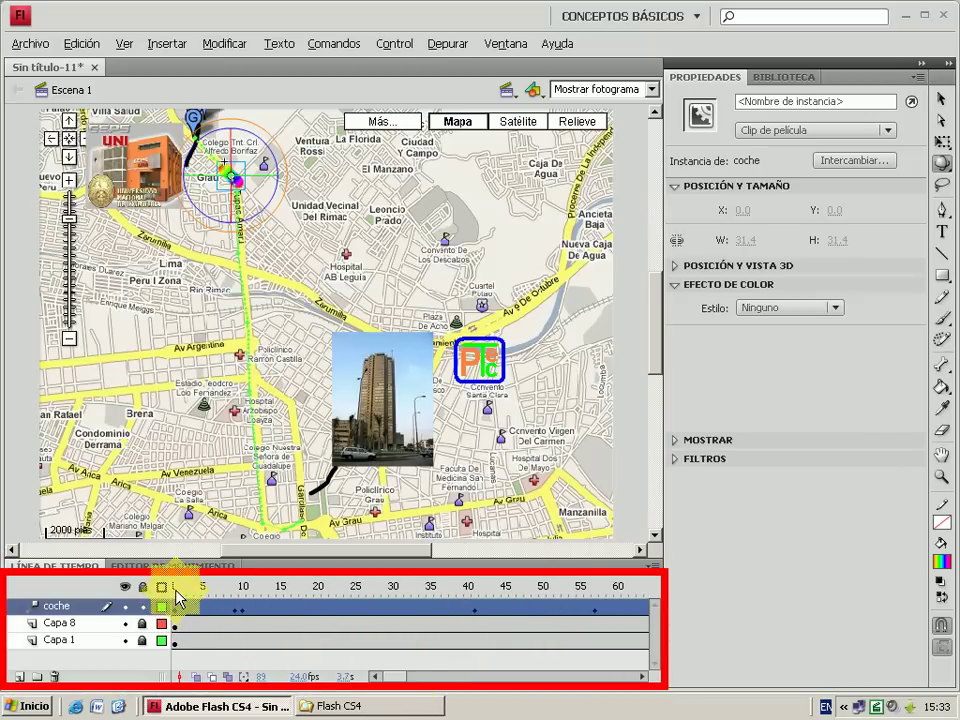
Step: Preview the tween from frame 1 and compare the car at frames 85 and 89
{"action": "left_click", "coordinate": [177, 592]}
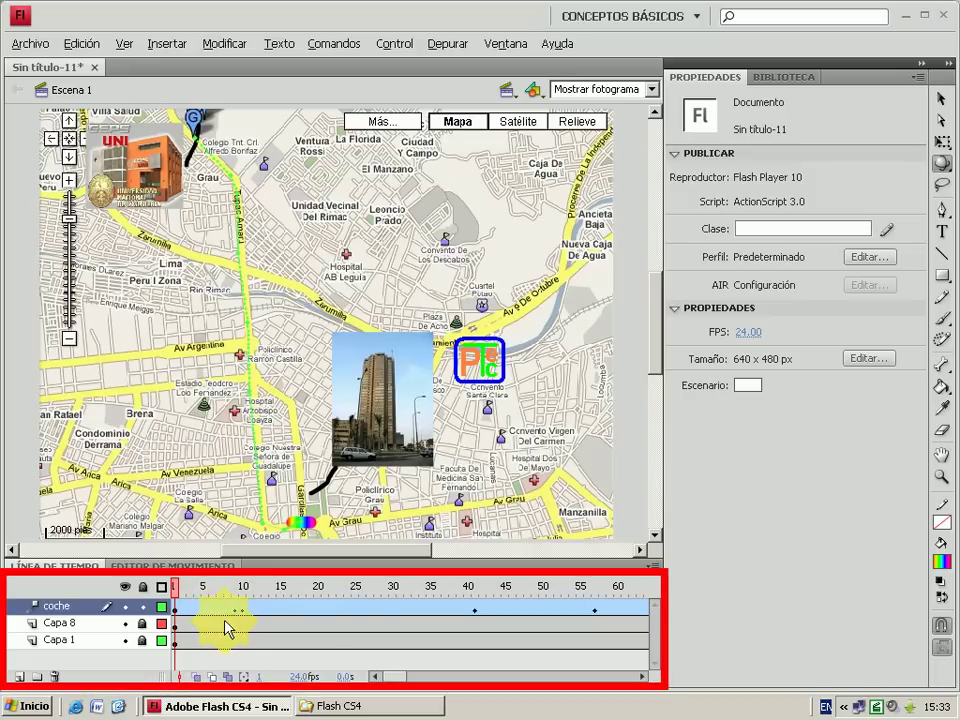
{"action": "key", "text": "Return"}
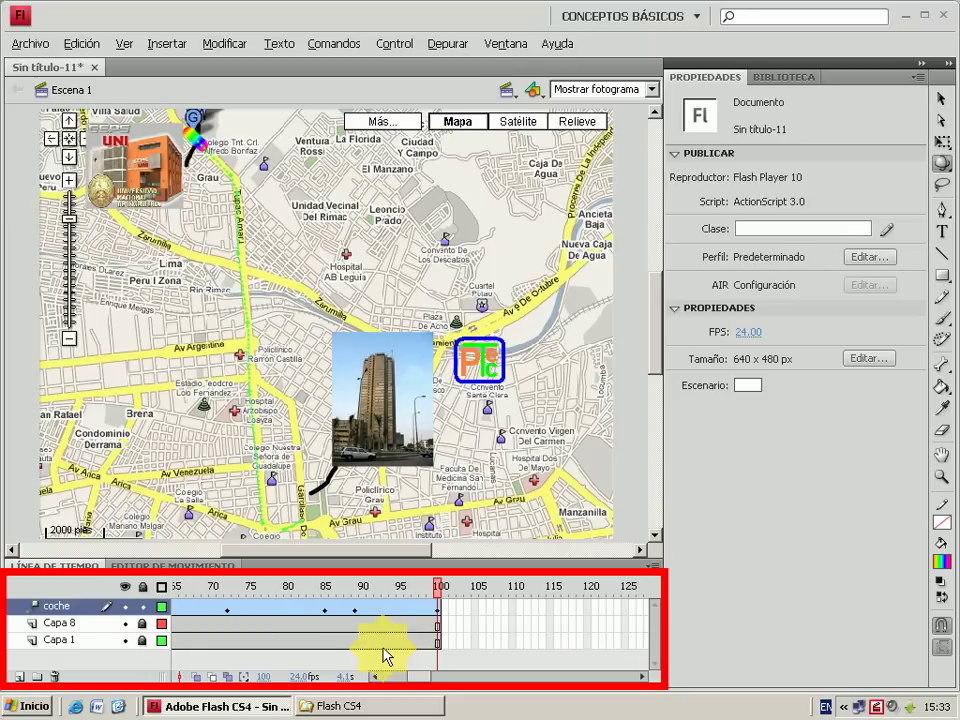
{"action": "left_click", "coordinate": [326, 607]}
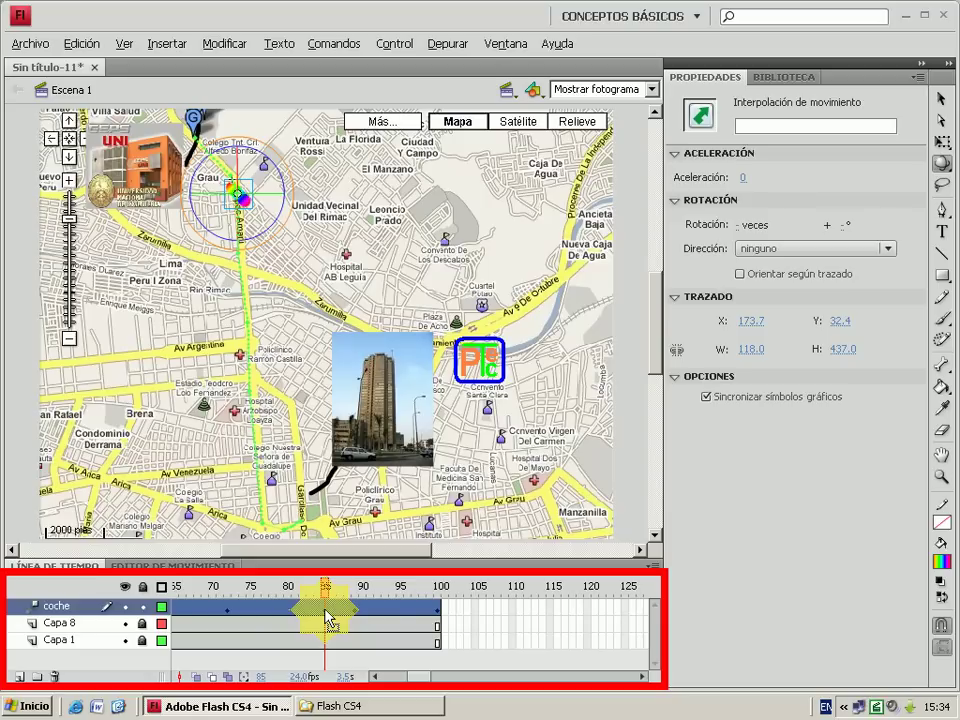
{"action": "mouse_move", "coordinate": [328, 610]}
{"action": "left_mouse_down"}
{"action": "mouse_move", "coordinate": [226, 605]}
{"action": "mouse_move", "coordinate": [326, 609]}
{"action": "left_mouse_up"}
{"action": "left_click", "coordinate": [326, 611]}
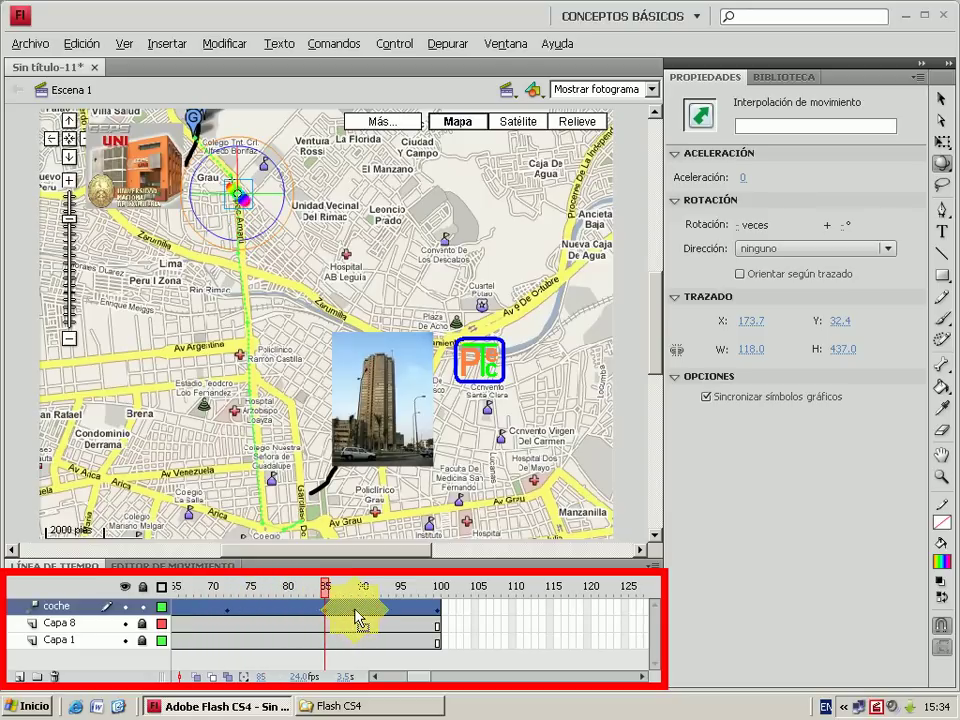
{"action": "left_click", "coordinate": [354, 610]}
{"action": "left_click", "coordinate": [326, 612]}
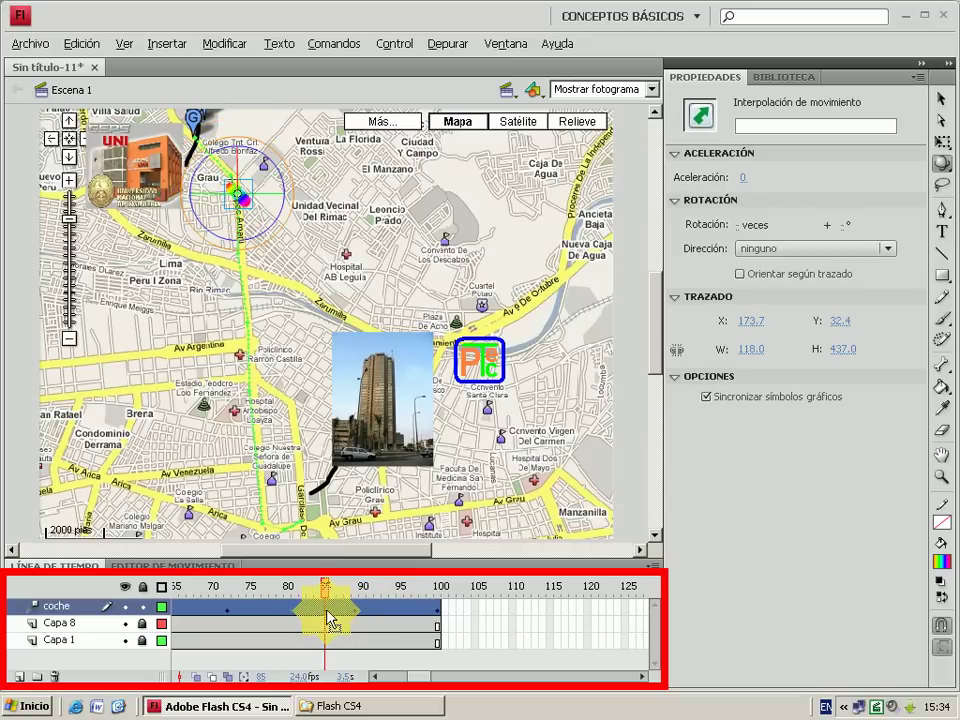
Step: Rotate the car in 3D at frame 85, then replay the tween from frame 1
{"action": "left_click", "coordinate": [943, 172]}
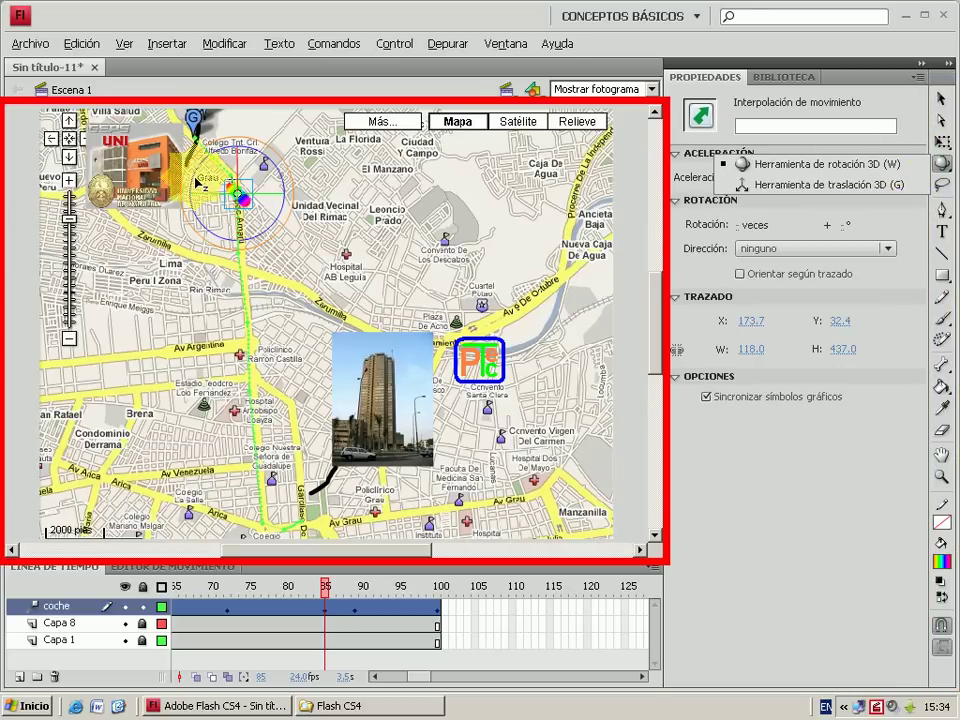
{"action": "left_click_drag", "start_coordinate": [199, 183], "coordinate": [212, 157]}
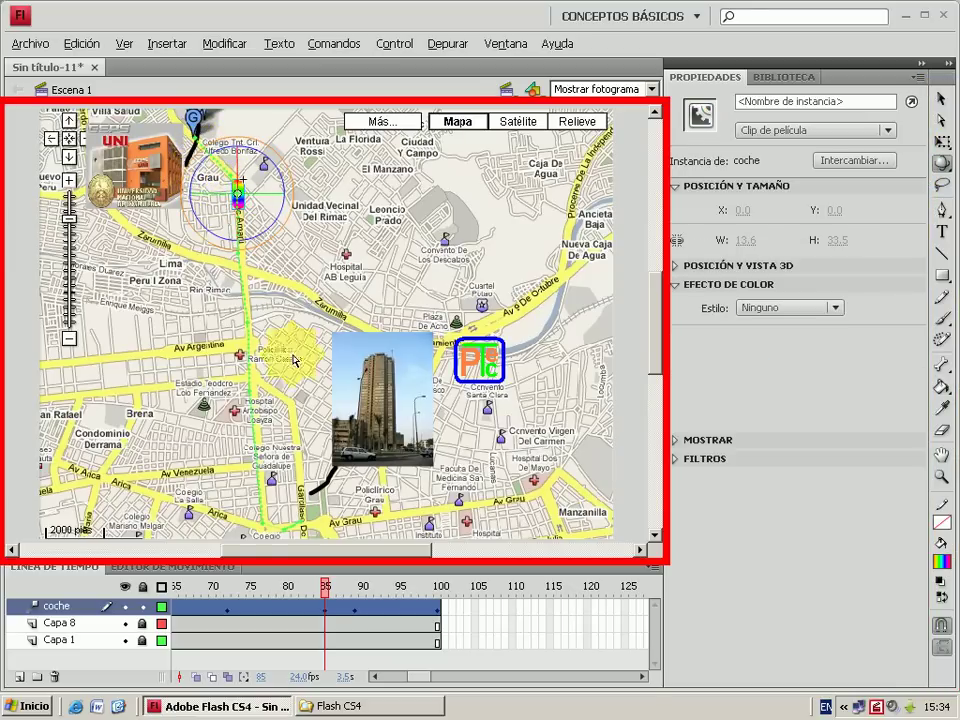
{"action": "left_click", "coordinate": [357, 598]}
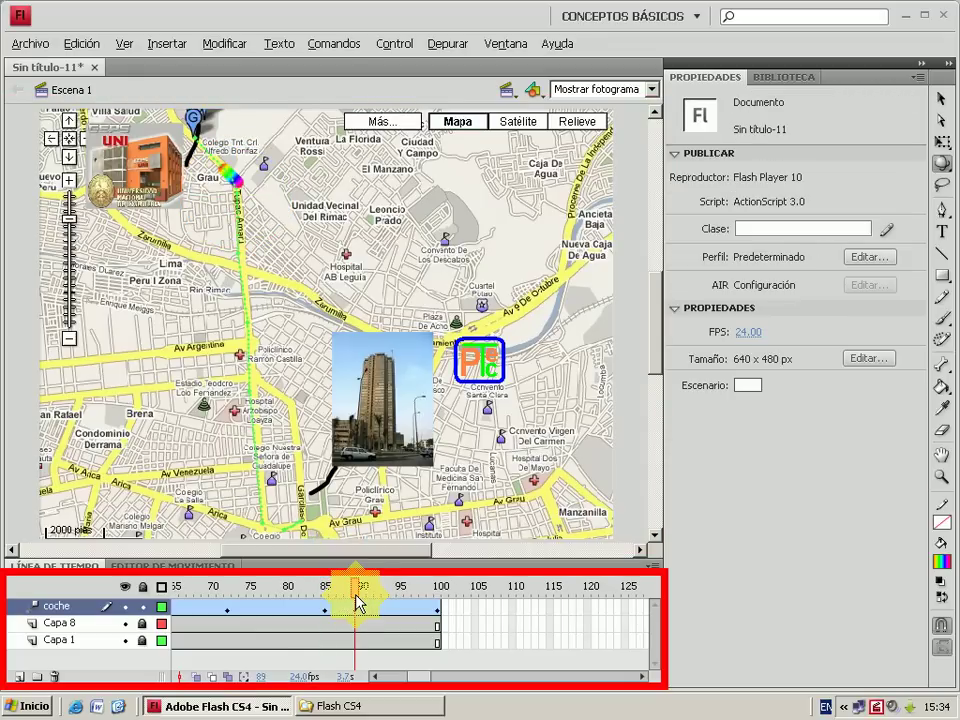
{"action": "left_click_drag", "start_coordinate": [422, 681], "coordinate": [400, 686]}
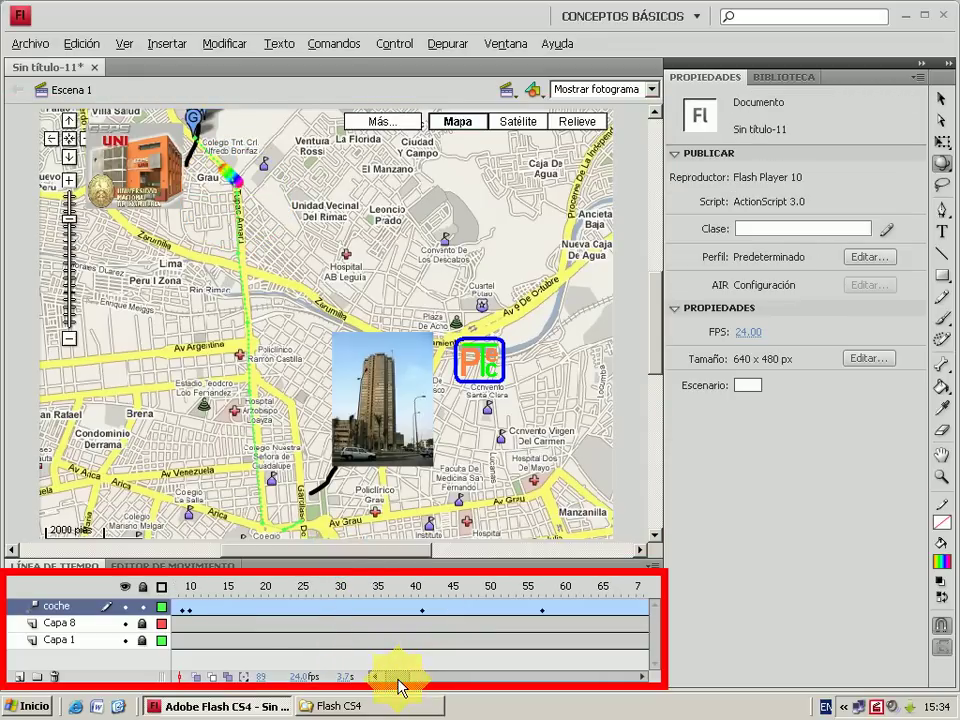
{"action": "left_click", "coordinate": [368, 676]}
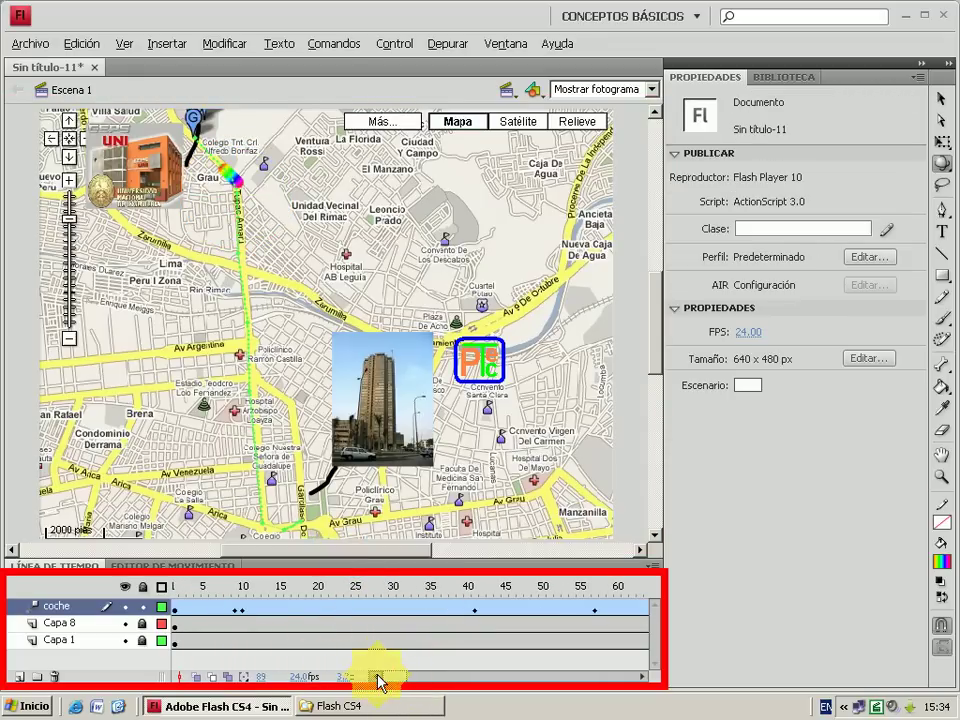
{"action": "left_click", "coordinate": [181, 600]}
{"action": "key", "text": "Return"}
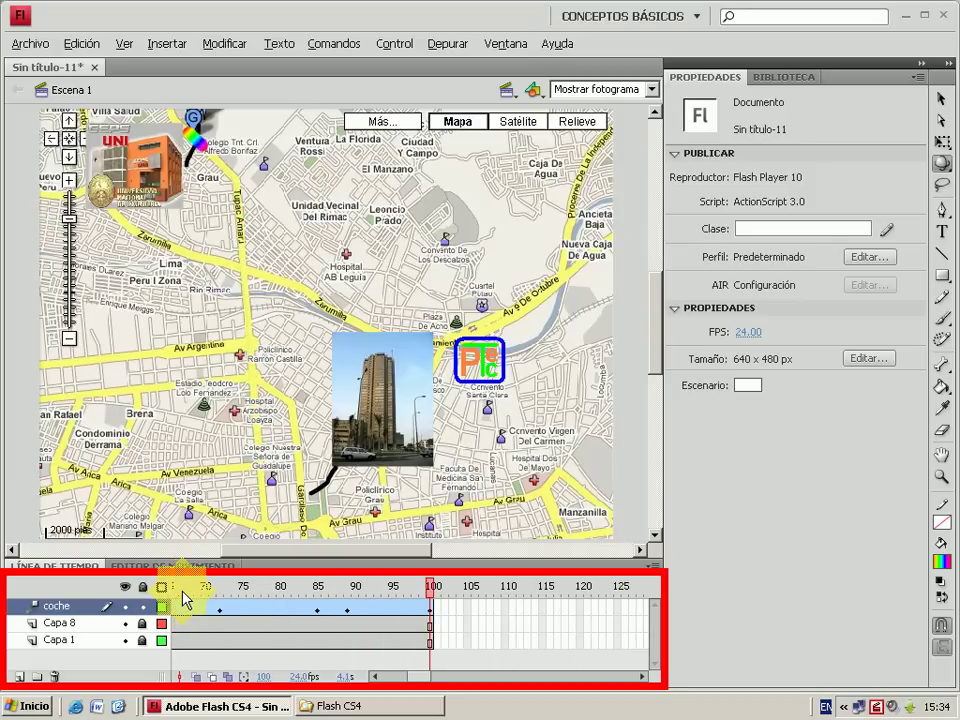
Step: Use Archivo > Guardar como to save the file as '12Animacion UNI.fla'
{"action": "left_click", "coordinate": [32, 45]}
{"action": "left_click", "coordinate": [40, 199]}
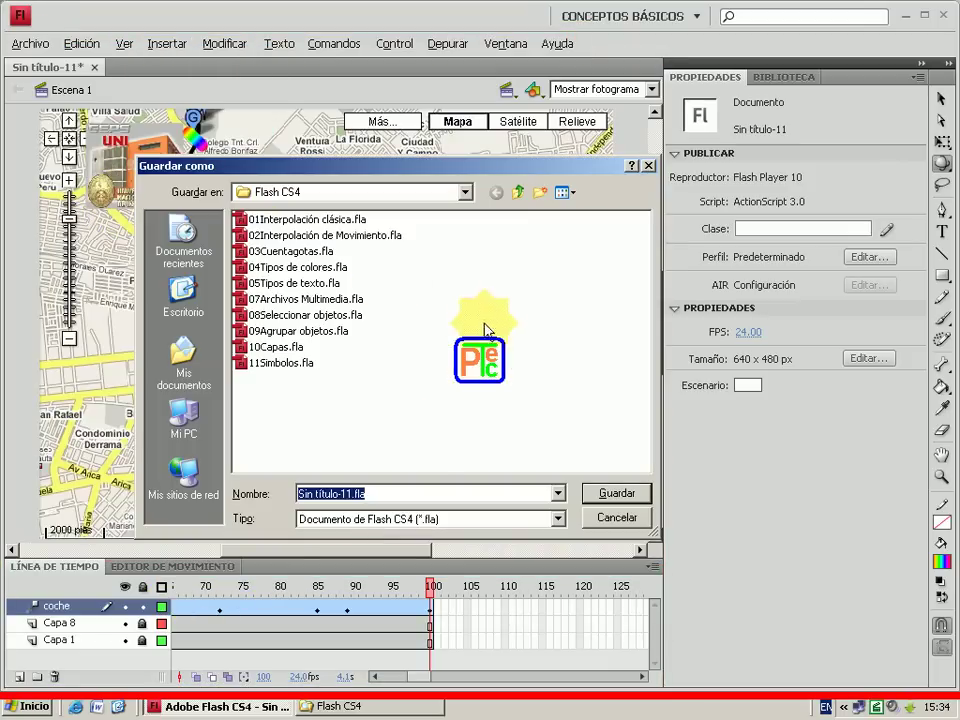
{"action": "type", "text": "12Animacion UNI"}
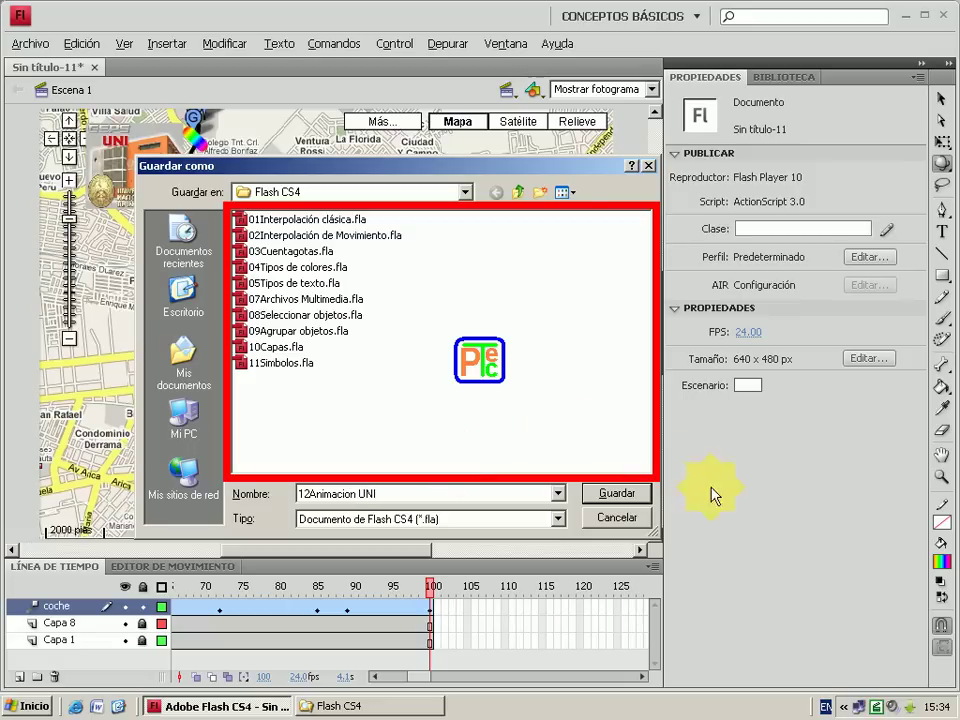
{"action": "left_click", "coordinate": [612, 492]}
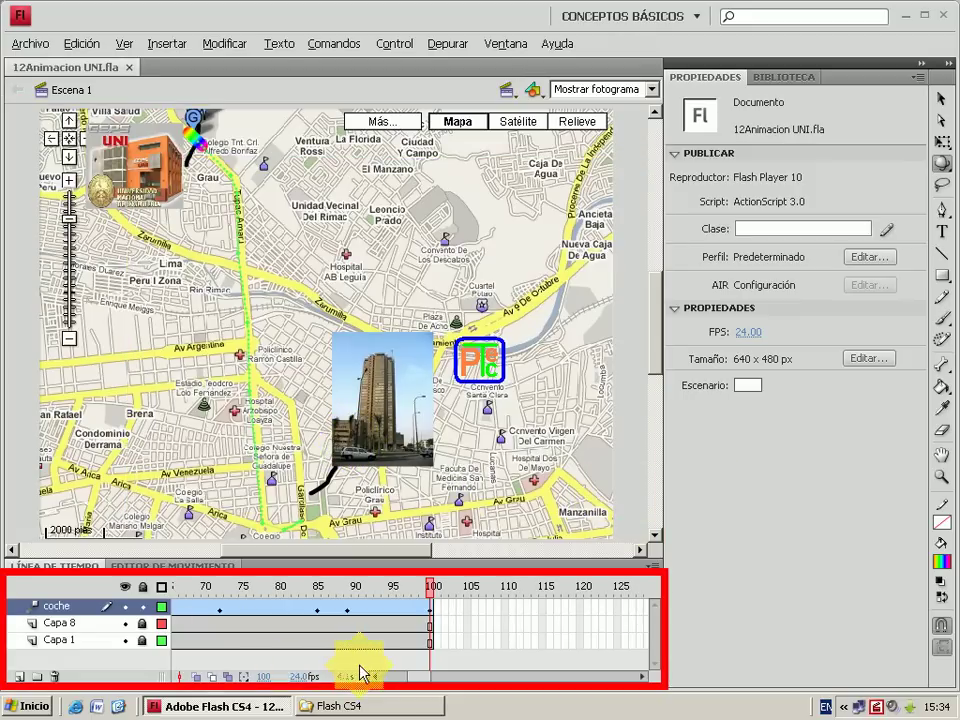
{"action": "left_click_drag", "start_coordinate": [418, 679], "coordinate": [381, 681]}
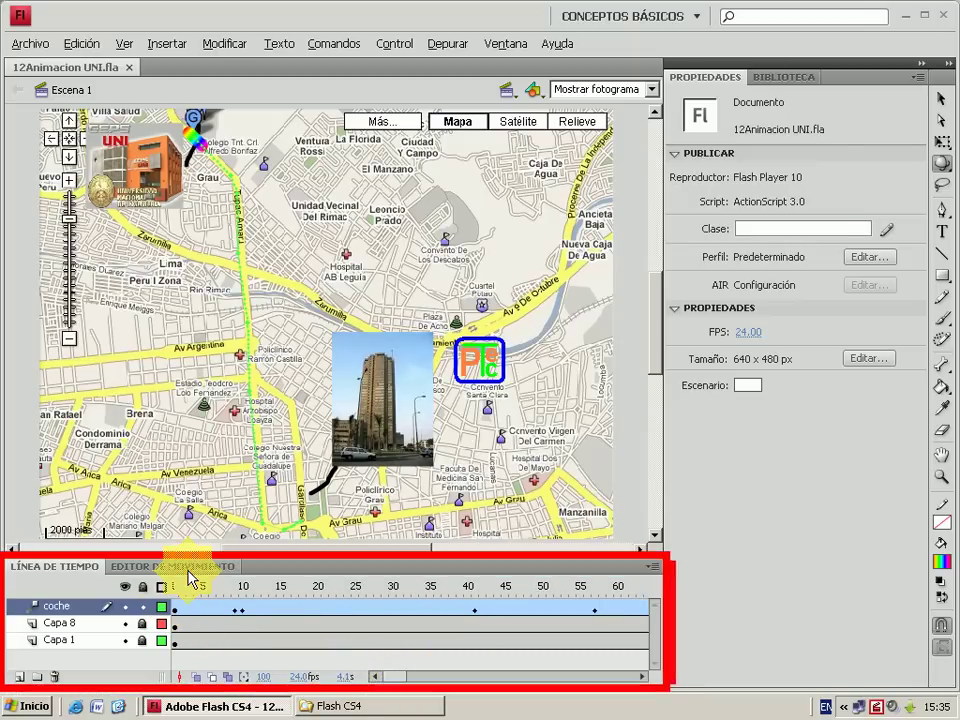
Step: Run Control > Probar película to play 12Animacion UNI.swf in a test window
{"action": "left_click", "coordinate": [400, 44]}
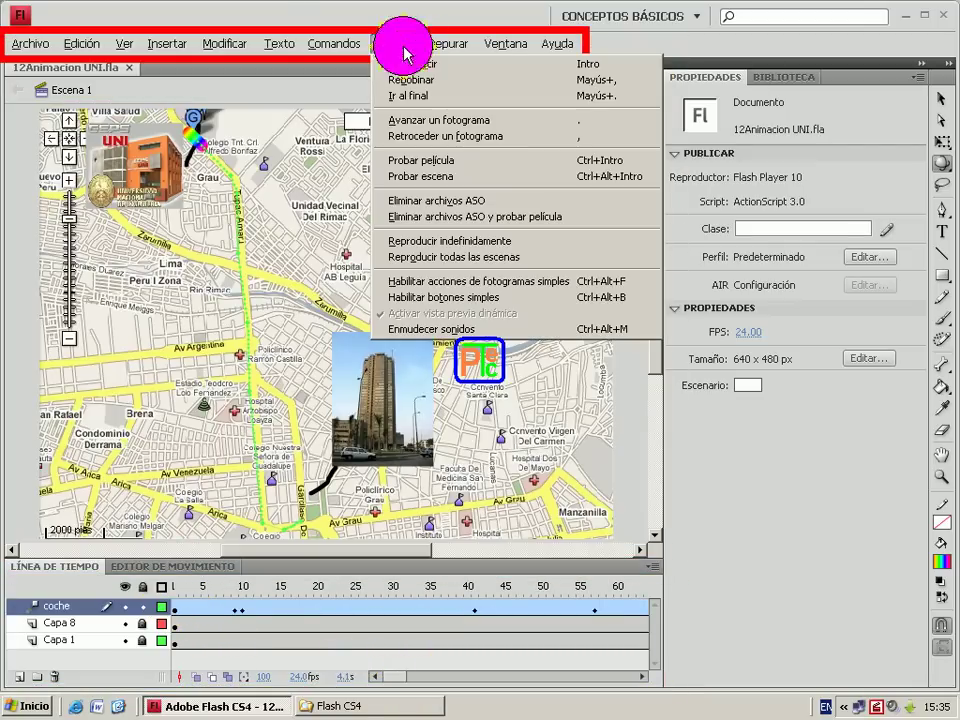
{"action": "left_click", "coordinate": [443, 167]}
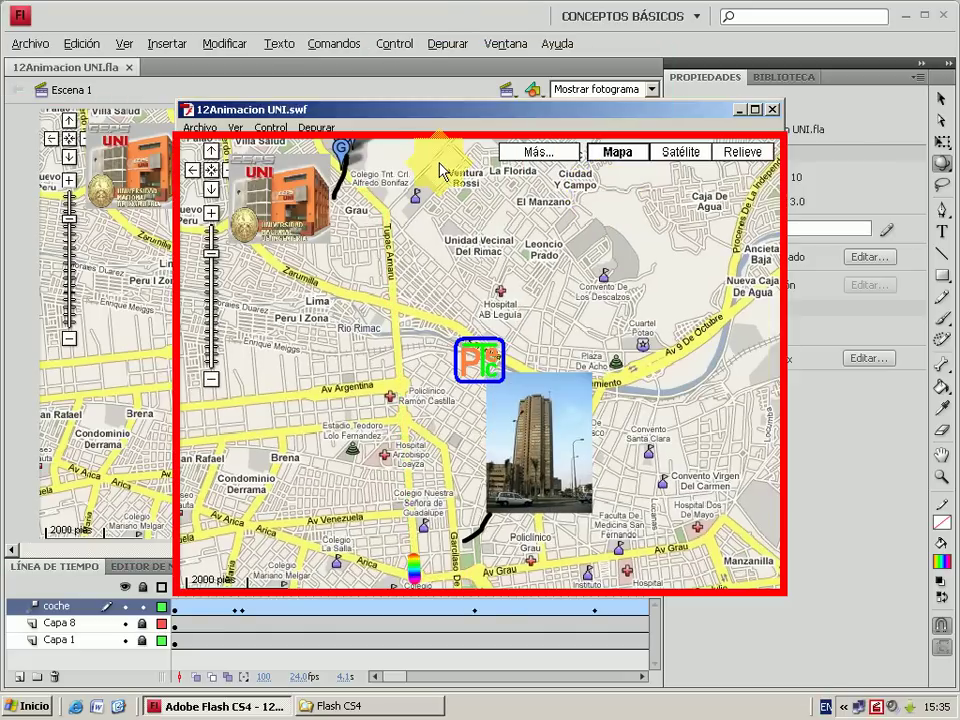